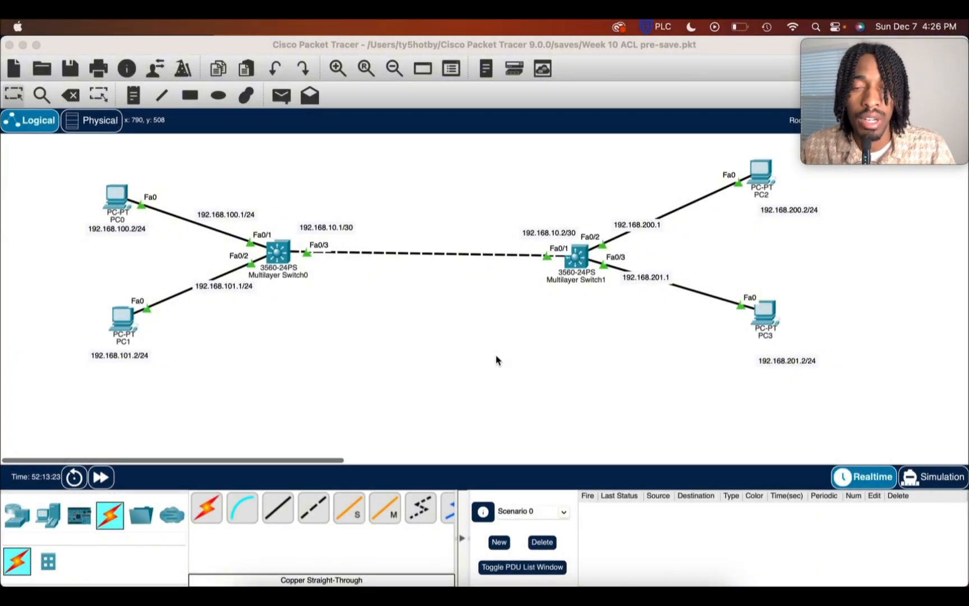
# Repeat the ping to 192.168.100.2 from PC3's Command Prompt, then close the PC3 window.
pyautogui.click(765, 308)
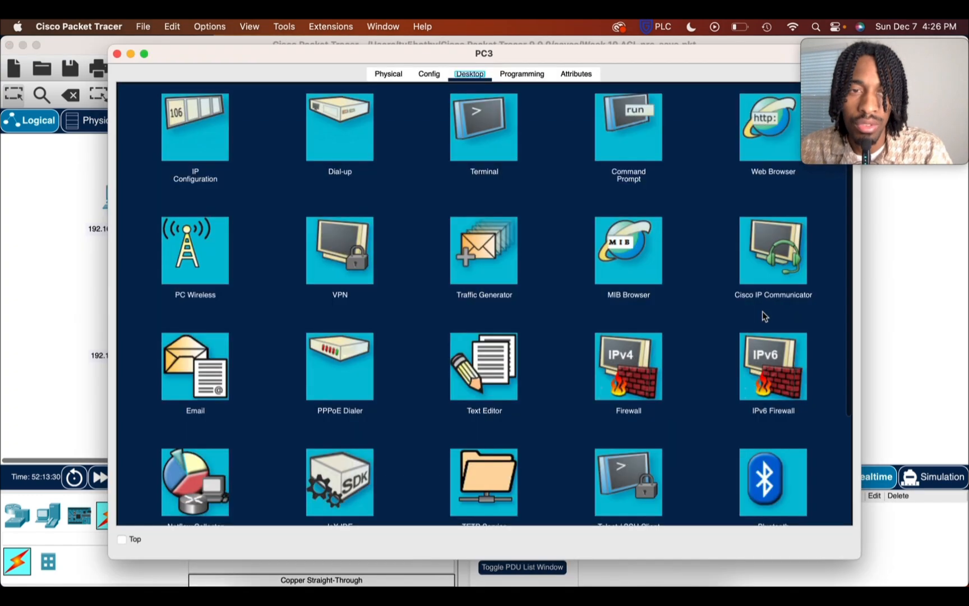
pyautogui.click(640, 135)
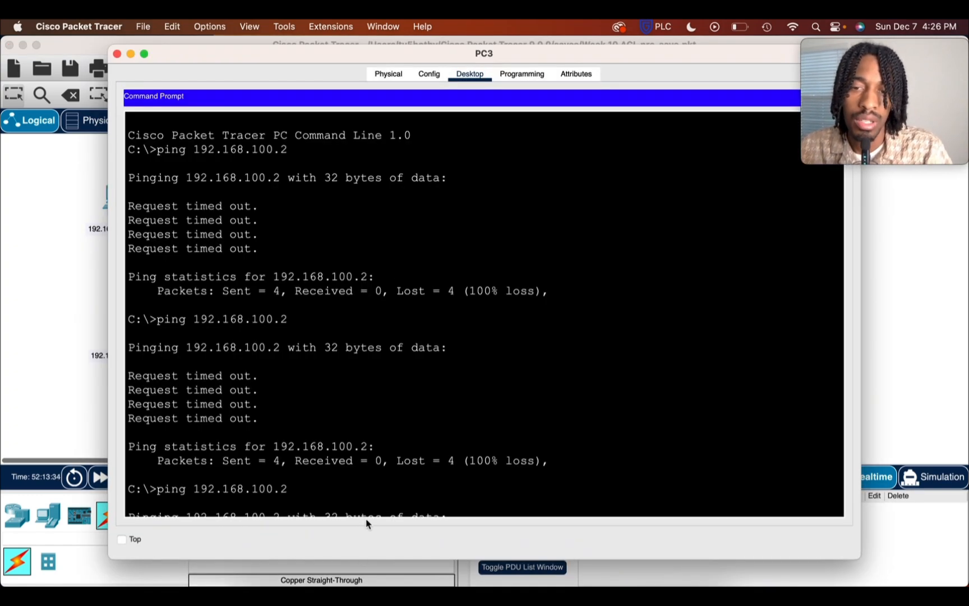
pyautogui.scroll(-5, 370, 393)
pyautogui.press('Up')
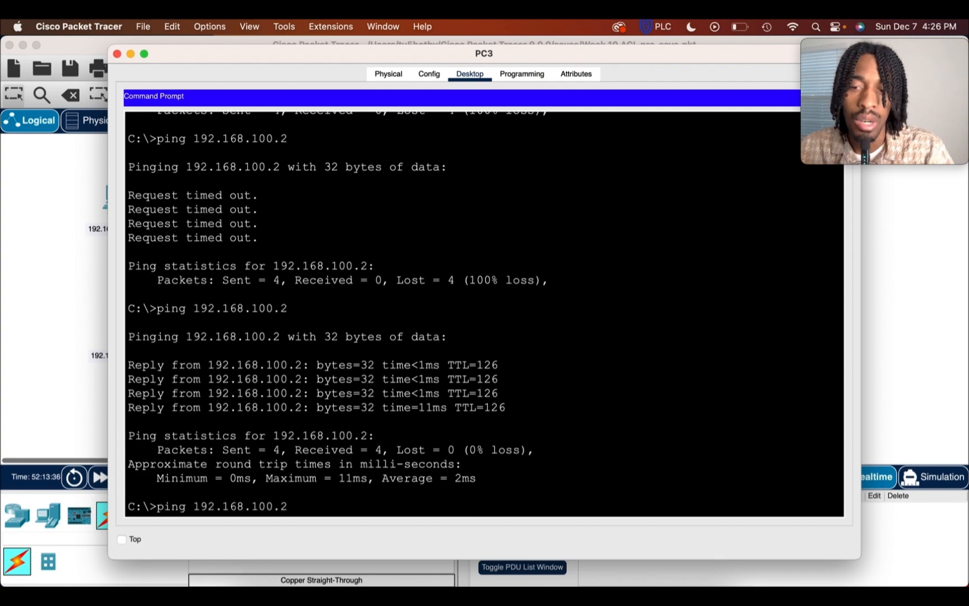
pyautogui.moveTo(281, 54); pyautogui.dragTo(595, 113)
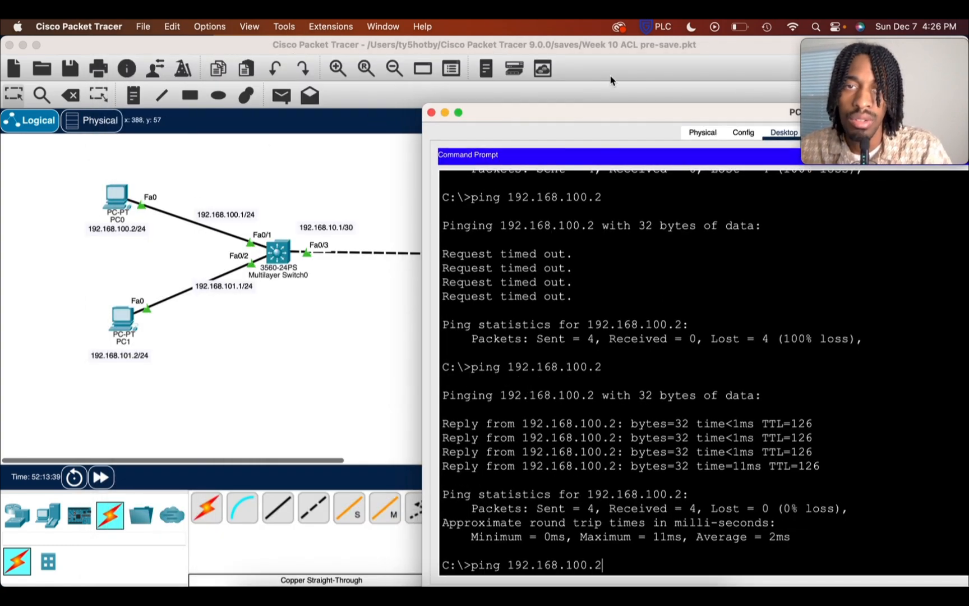
pyautogui.moveTo(550, 118); pyautogui.dragTo(271, 51)
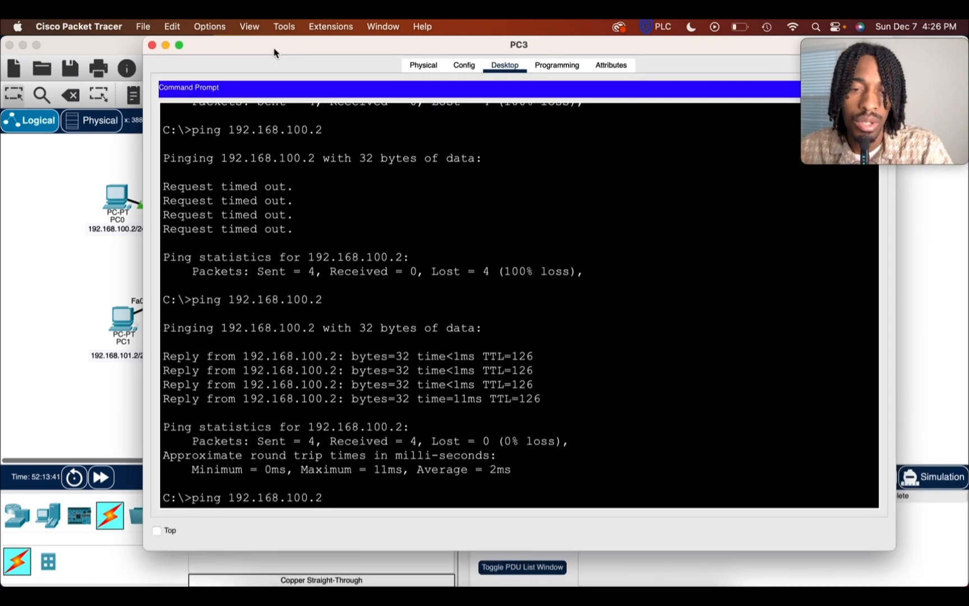
pyautogui.press('Return')
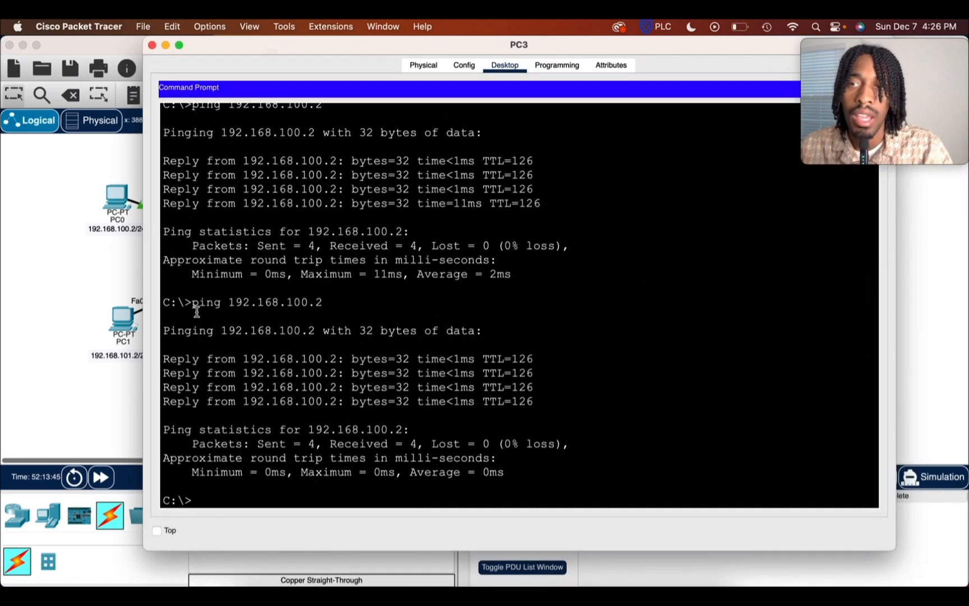
pyautogui.click(152, 45)
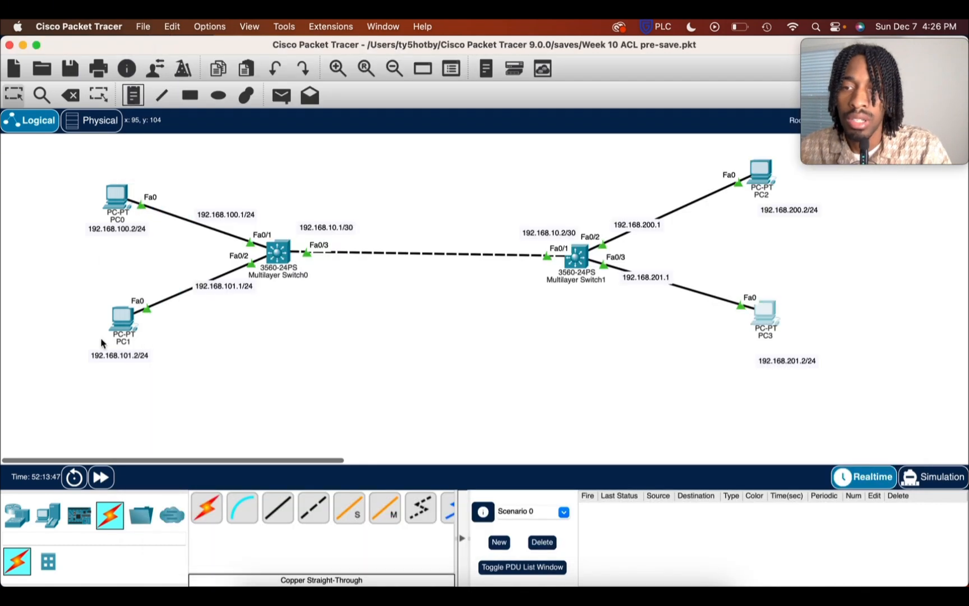
# Repeat the ping to 192.168.200.2 from PC1's Command Prompt, then close the PC1 window.
pyautogui.click(123, 319)
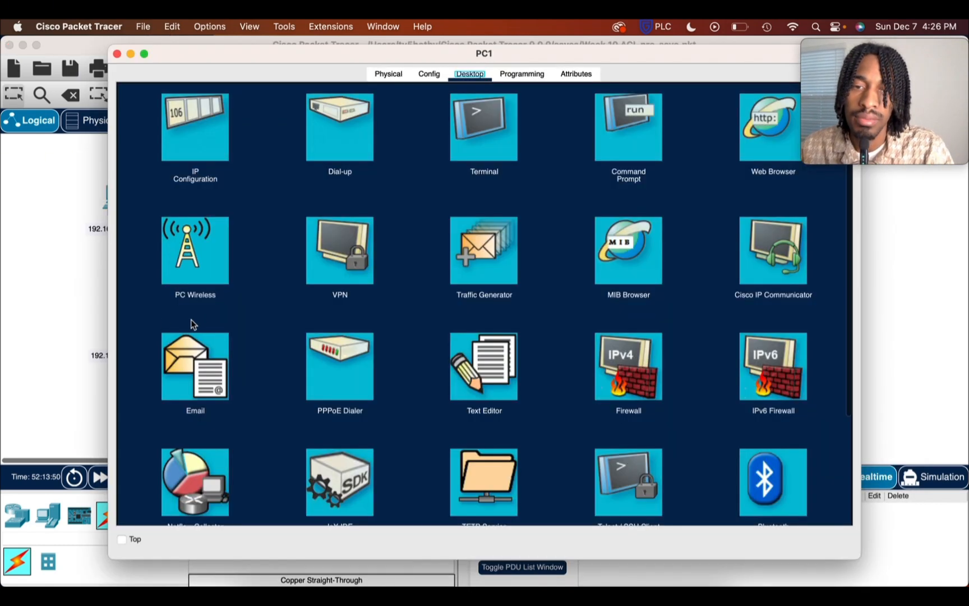
pyautogui.click(628, 134)
pyautogui.scroll(-10, 415, 436)
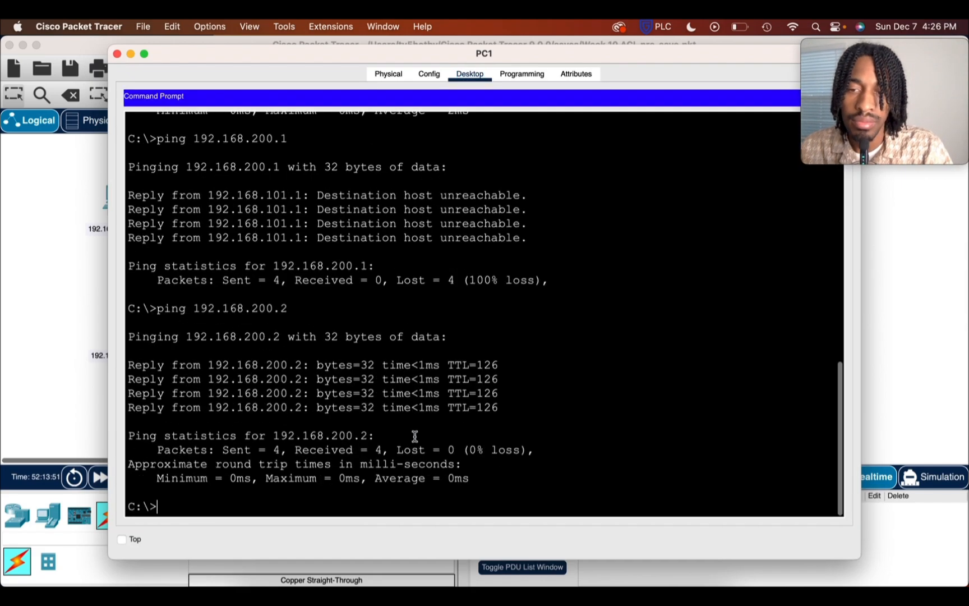
pyautogui.press('Up')
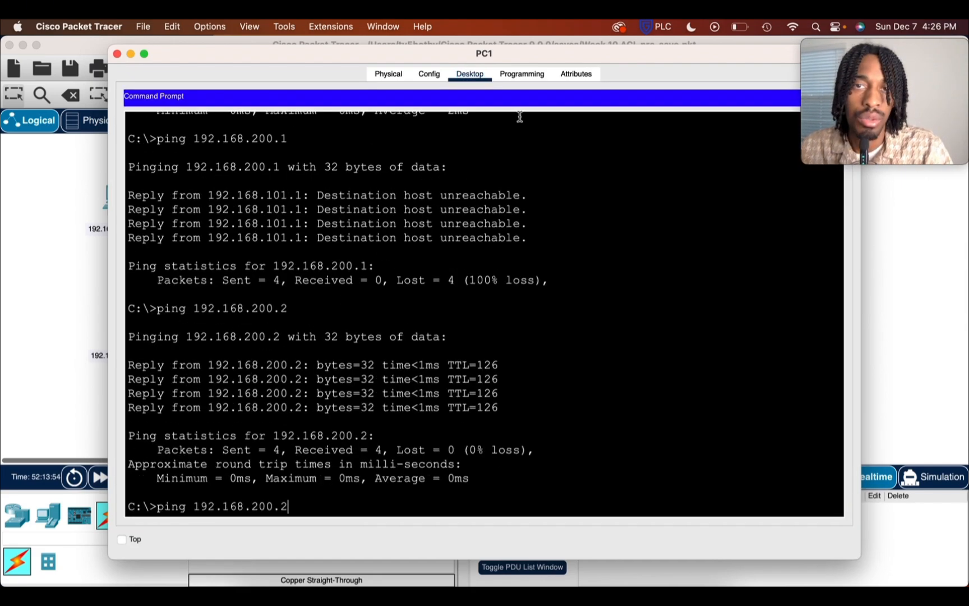
pyautogui.moveTo(542, 59); pyautogui.dragTo(306, 308)
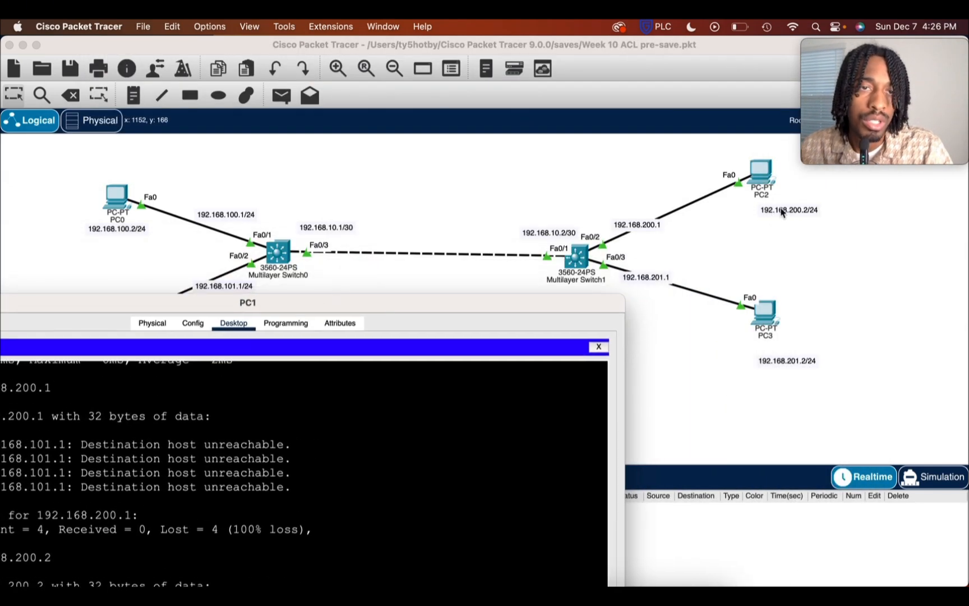
pyautogui.moveTo(489, 311); pyautogui.dragTo(744, 50)
pyautogui.press('Return')
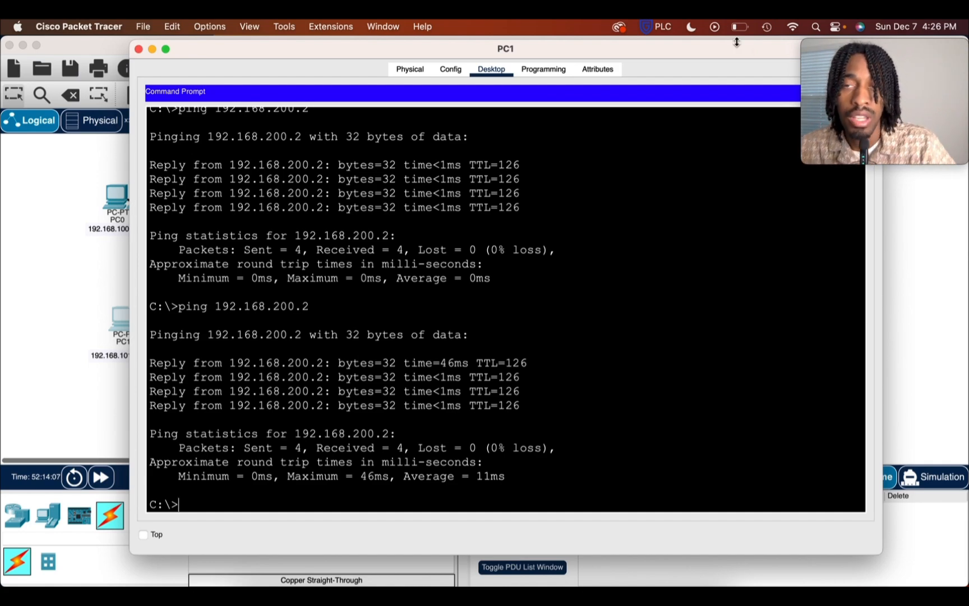
pyautogui.click(138, 49)
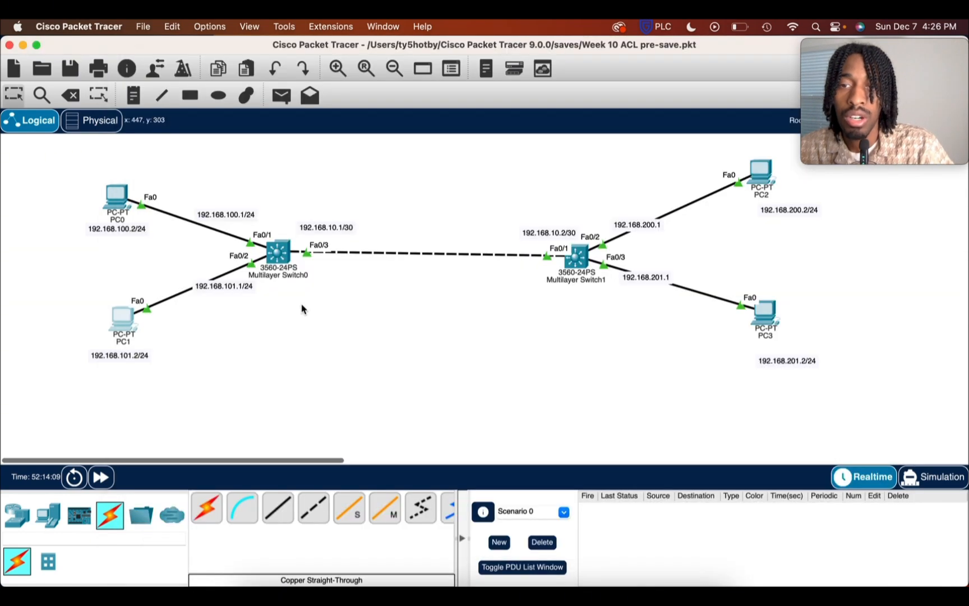
# Open the command-line console of Multilayer Switch0 and start a session.
pyautogui.click(279, 255)
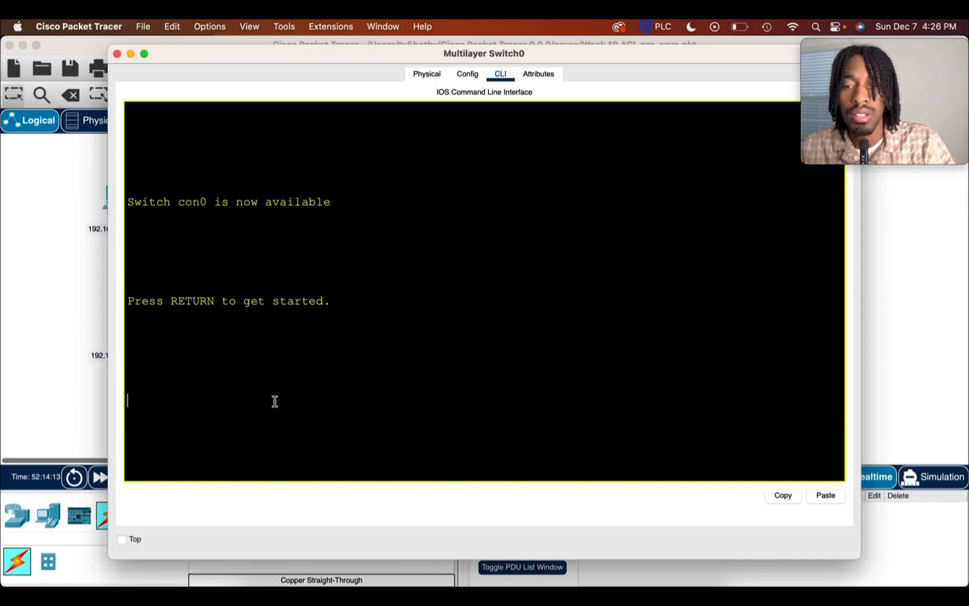
pyautogui.press('Return')
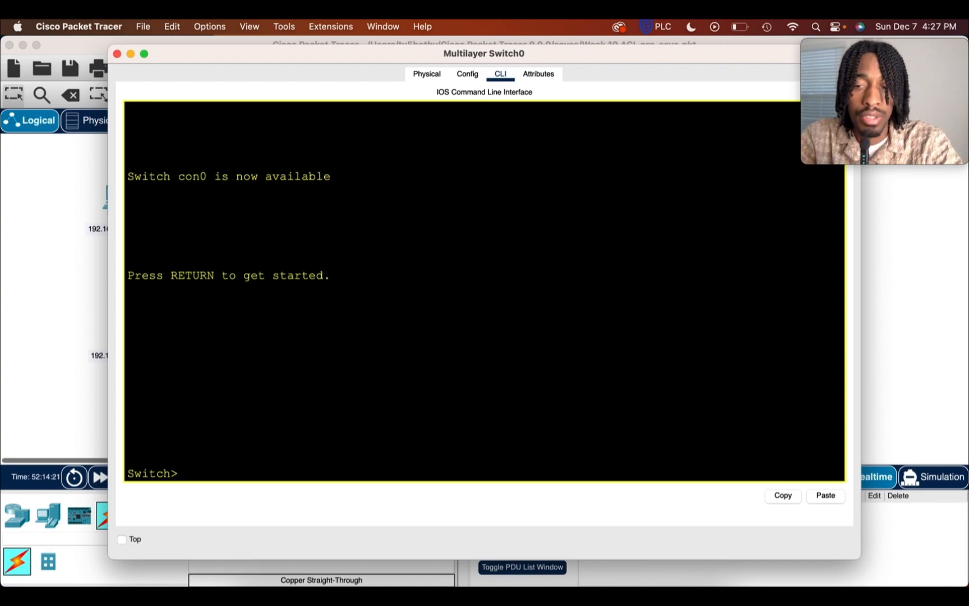
pyautogui.write('enabk')
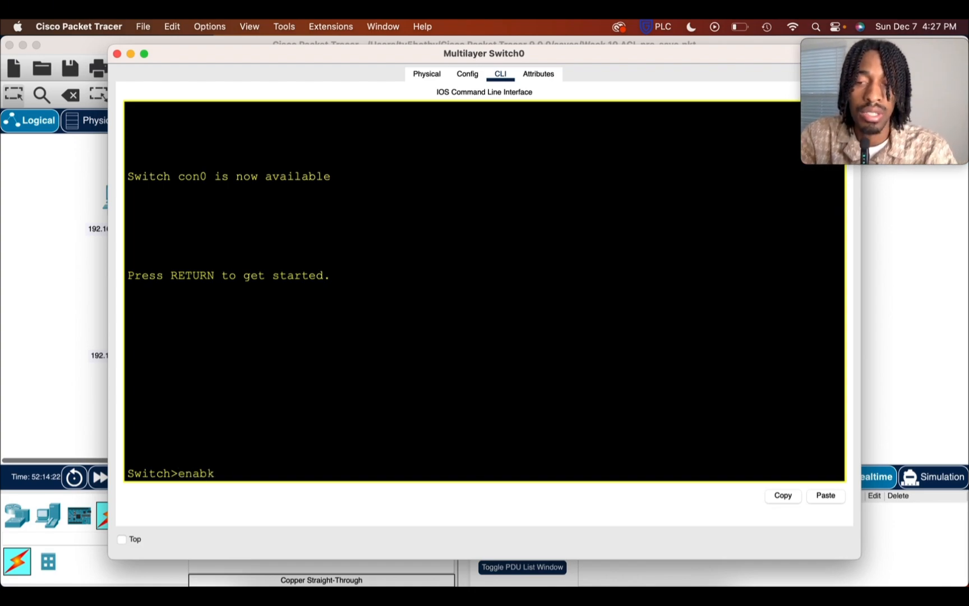
pyautogui.write('ew')
pyautogui.press('Return')
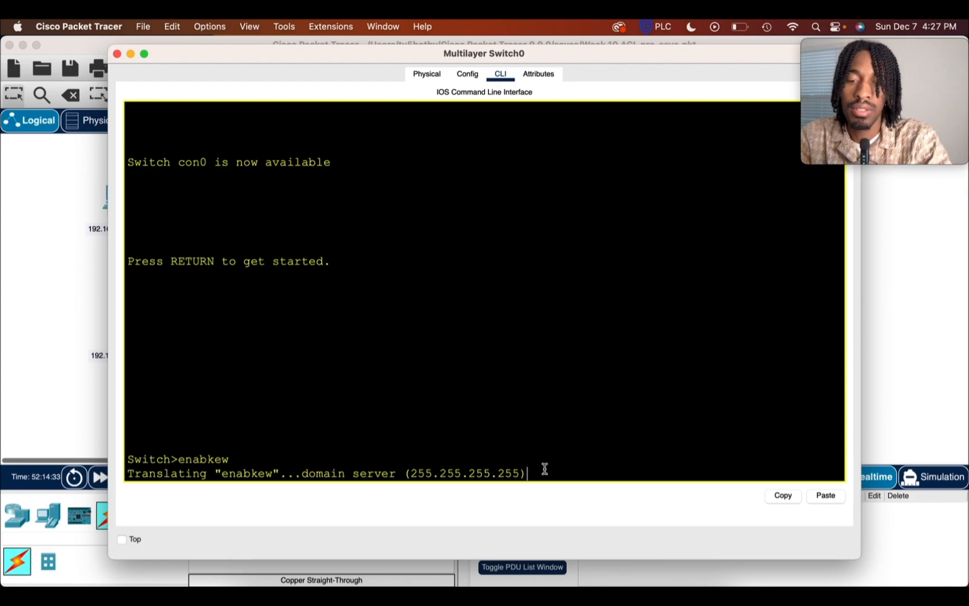
pyautogui.write('wnb')
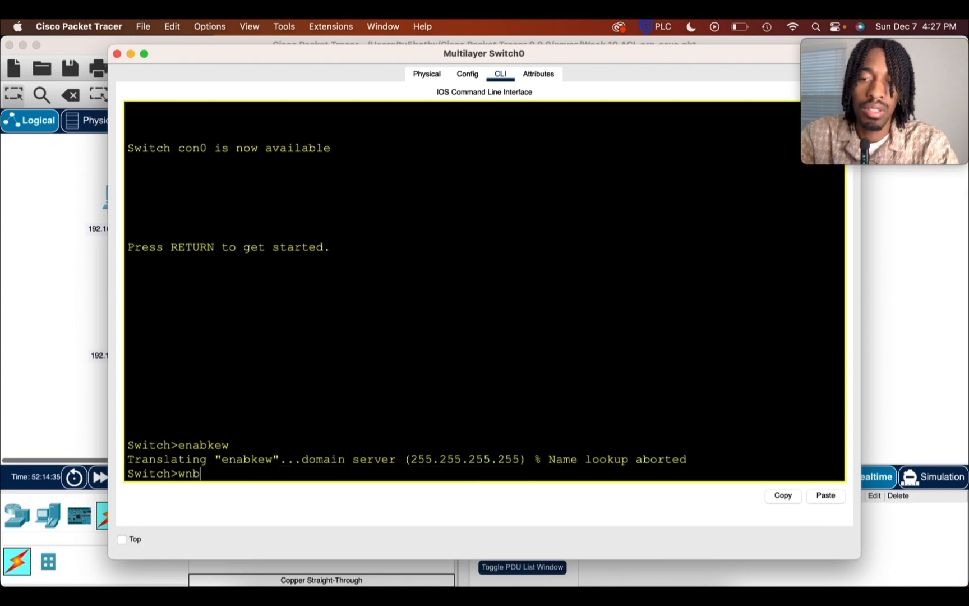
pyautogui.press('BackSpace')
pyautogui.press('BackSpace')
pyautogui.press('BackSpace')
# Enter privileged mode with enable, then global configuration mode with configure terminal on Multilayer Switch0.
pyautogui.write('ena')
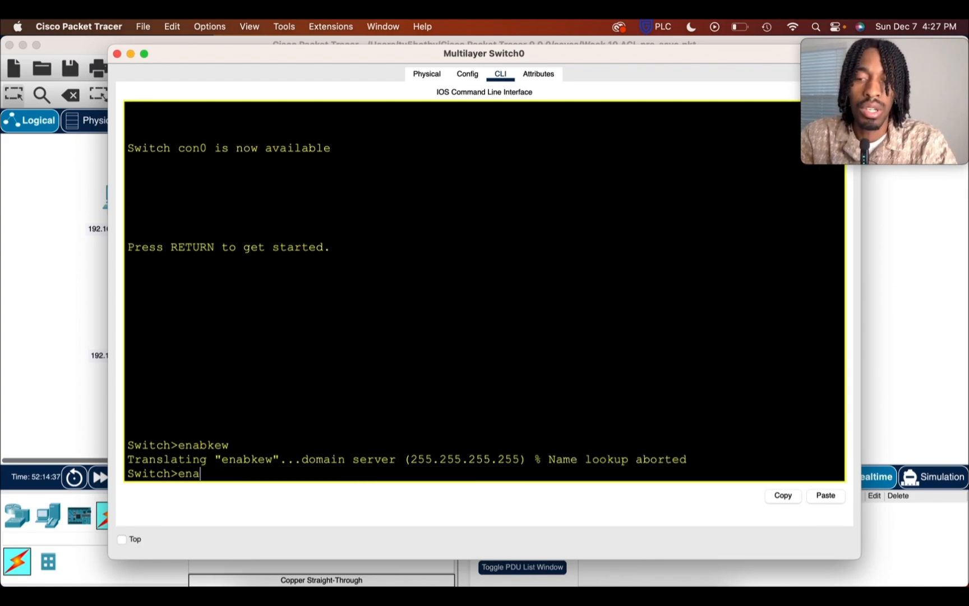
pyautogui.write('ble')
pyautogui.press('Return')
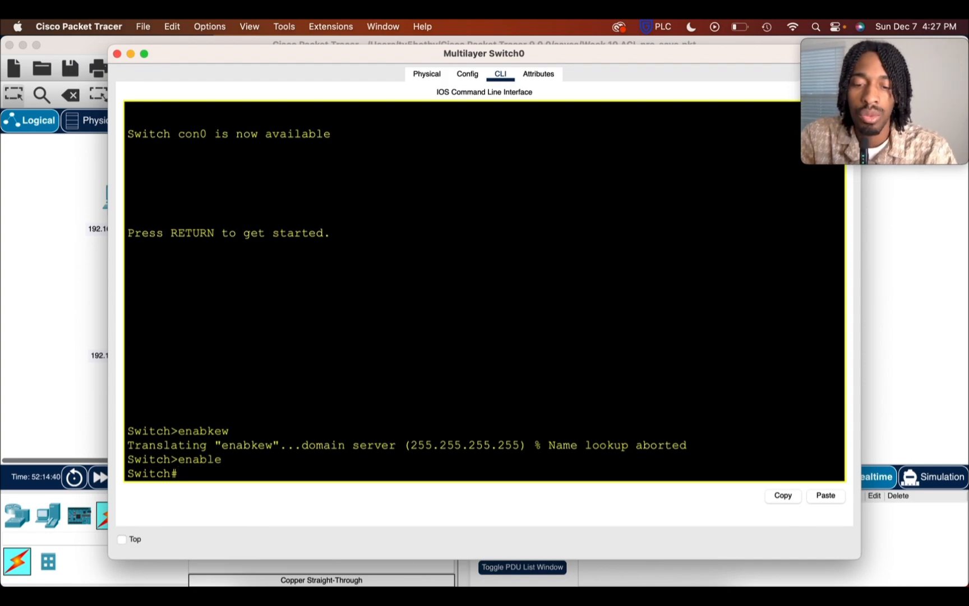
pyautogui.write('configure')
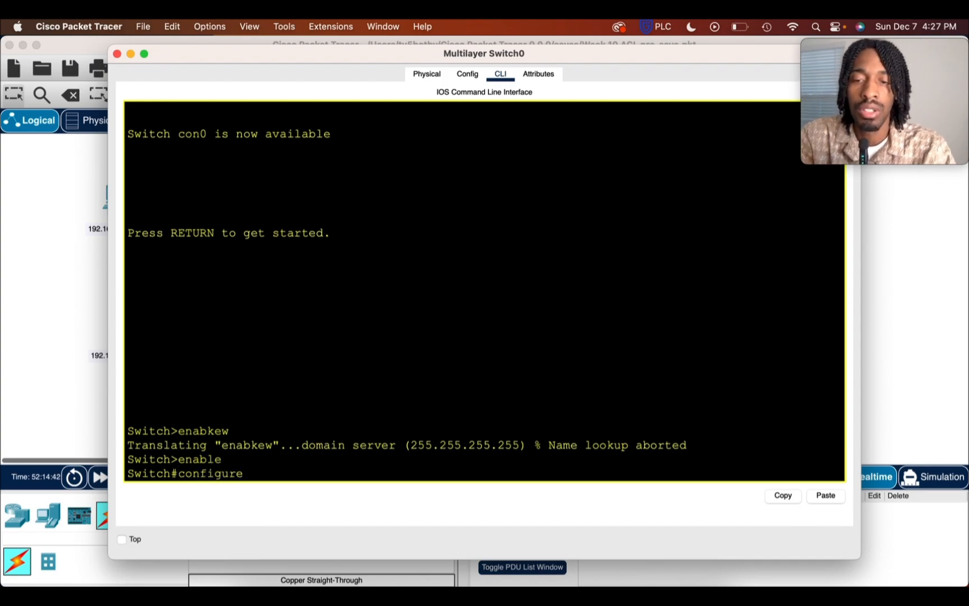
pyautogui.write(' terminal')
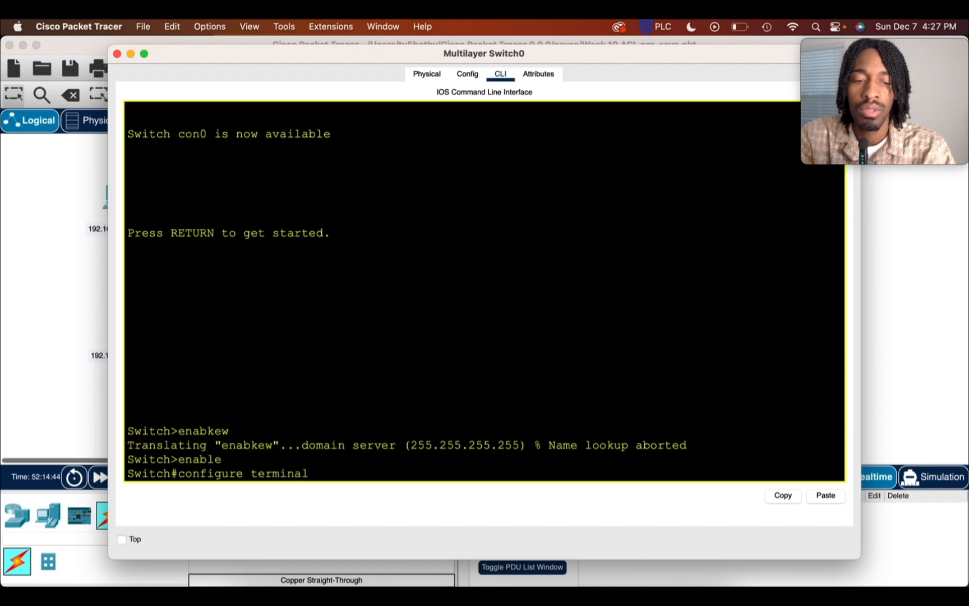
pyautogui.press('Return')
# Set the switch's hostname to S1.
pyautogui.write('hostna')
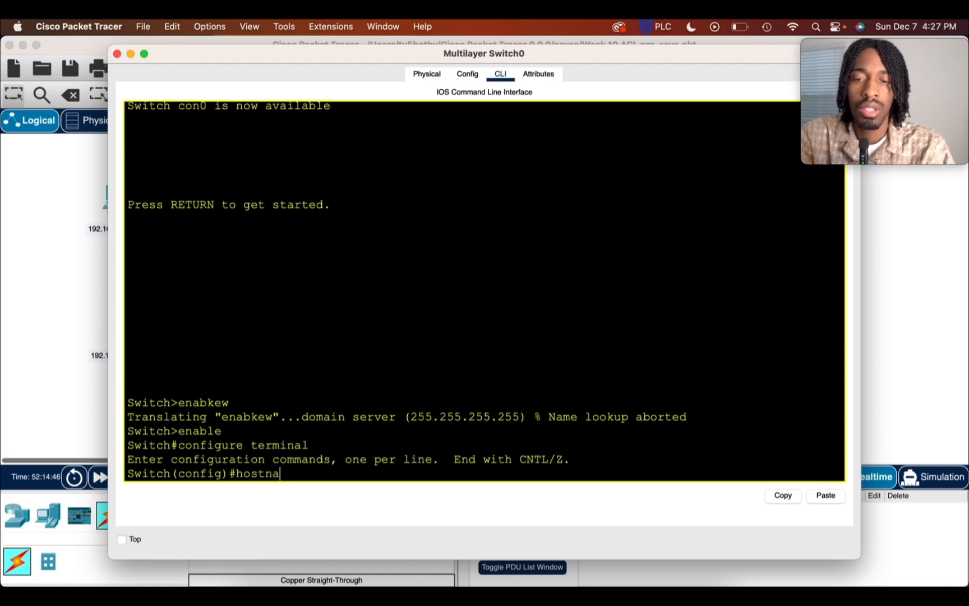
pyautogui.write('me S')
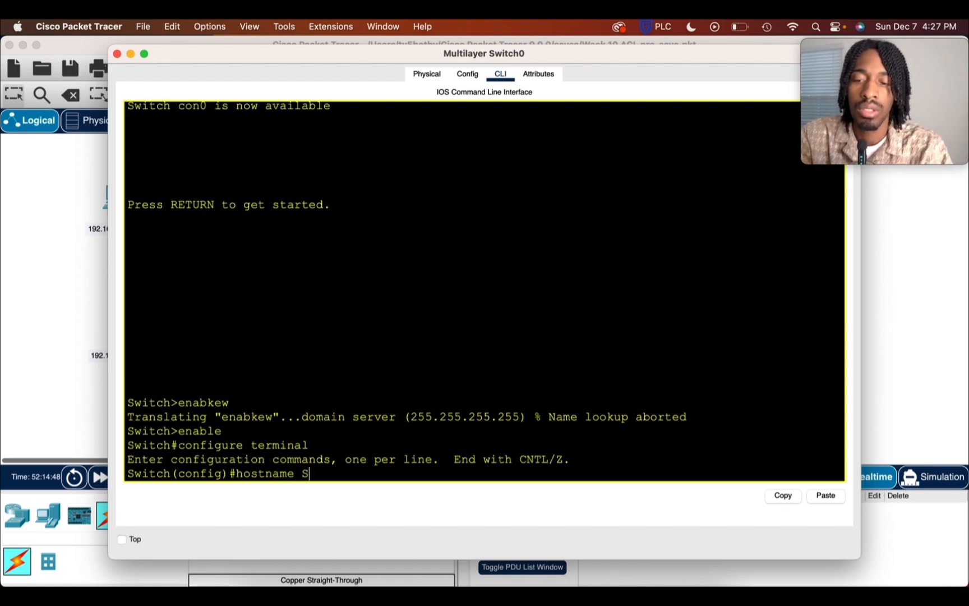
pyautogui.write('1')
pyautogui.press('Return')
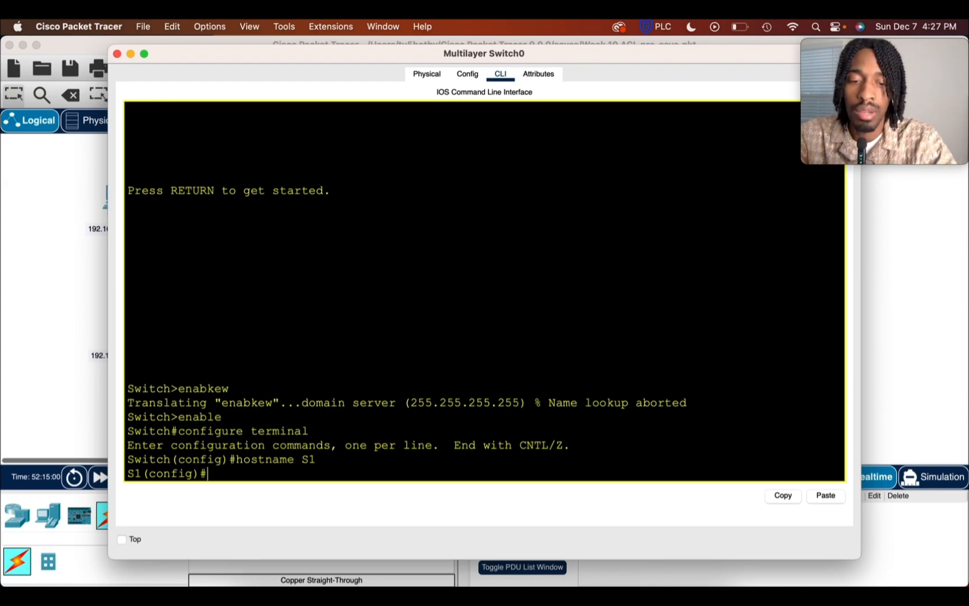
# Begin an ip access-list command and request help on the available access list types.
pyautogui.write('ip')
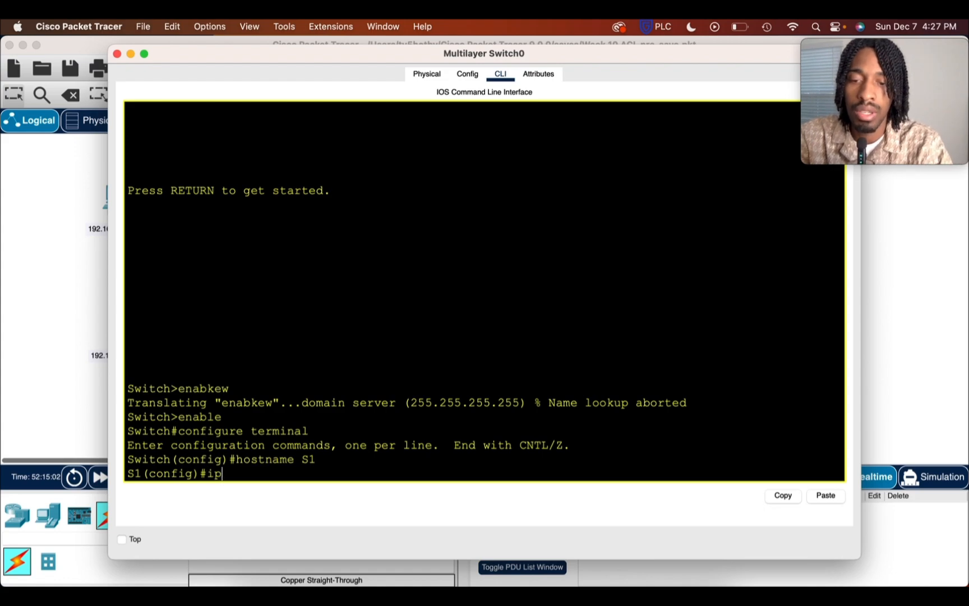
pyautogui.write(' acc')
pyautogui.press('Tab')
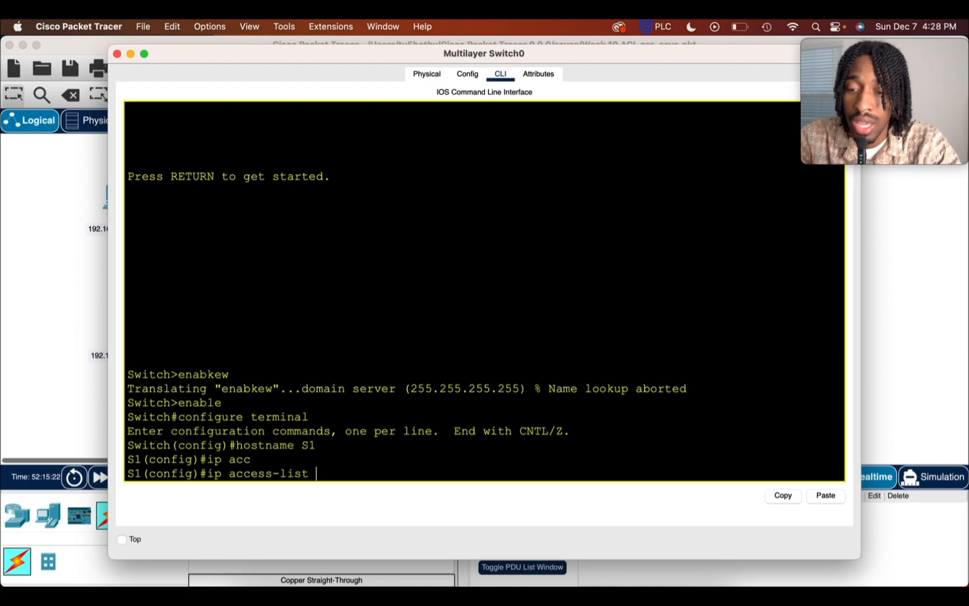
pyautogui.write('?')
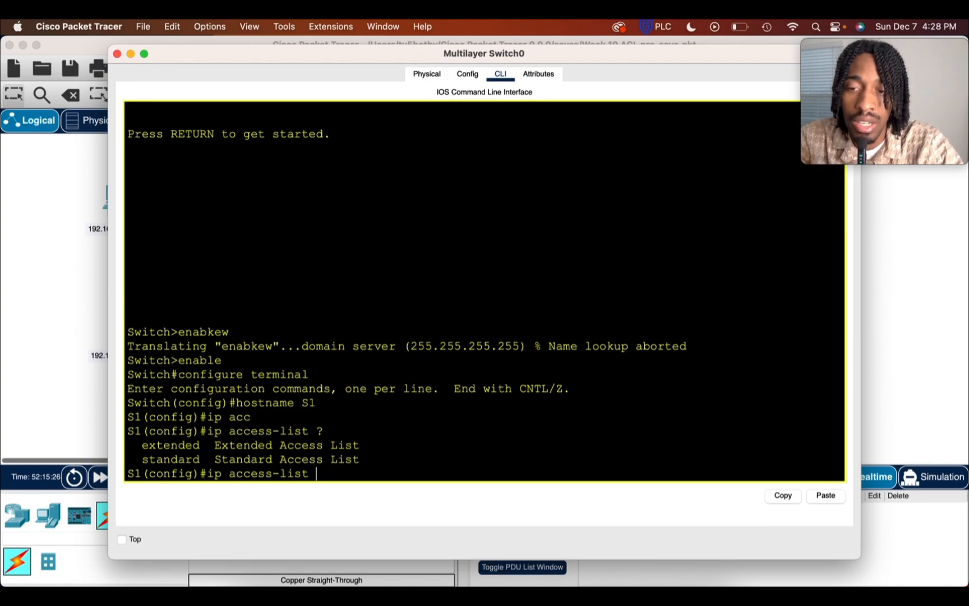
# Extend the ip access-list command with the standard type and request help on how the list can be identified.
pyautogui.write('sta')
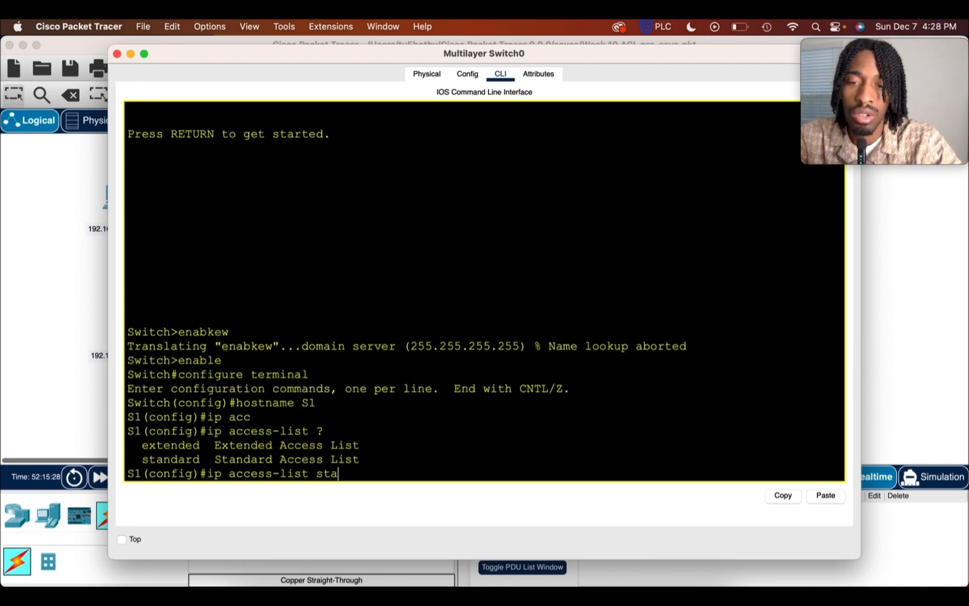
pyautogui.write('bdard')
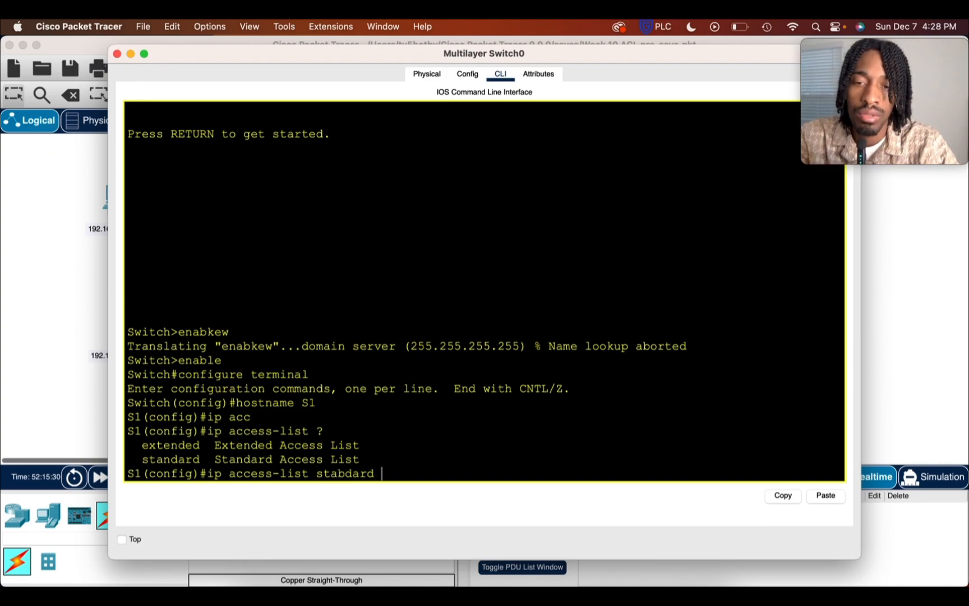
pyautogui.press('BackSpace')
pyautogui.press('BackSpace')
pyautogui.press('BackSpace')
pyautogui.press('BackSpace')
pyautogui.press('BackSpace')
pyautogui.press('BackSpace')
pyautogui.write('nda')
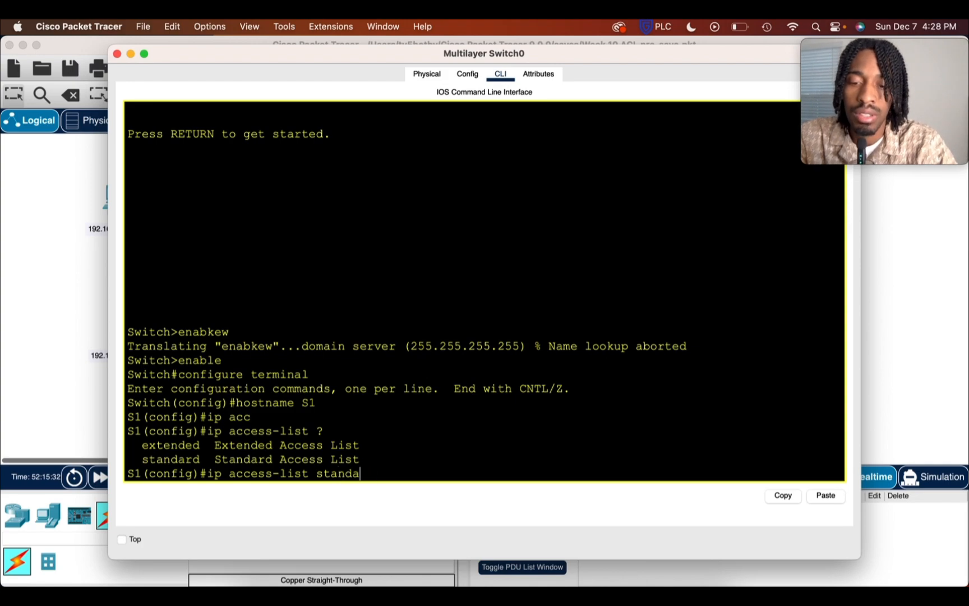
pyautogui.write('rd ?')
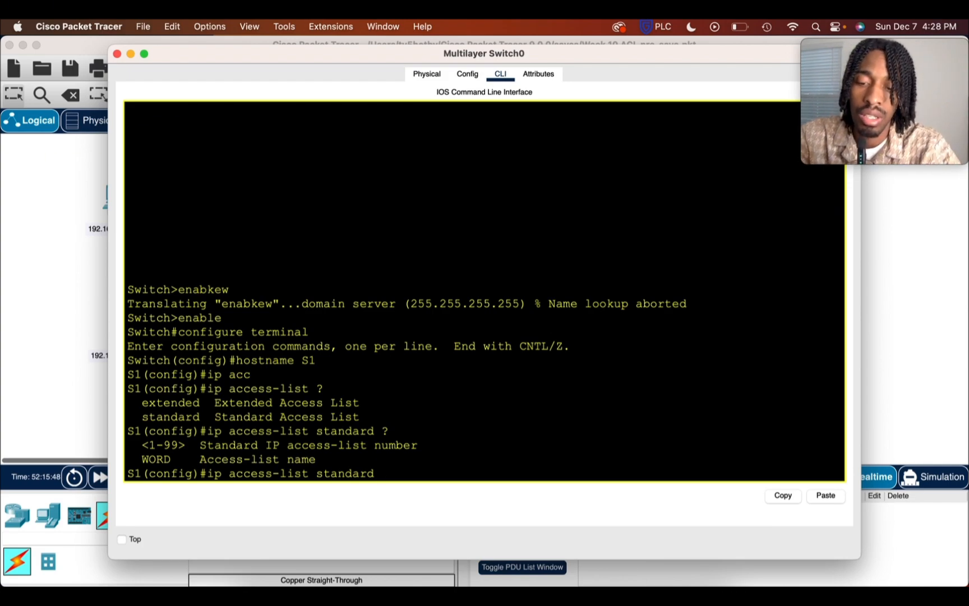
# Create the standard IP access list with the name NETWORK and enter its configuration mode.
pyautogui.write('NE')
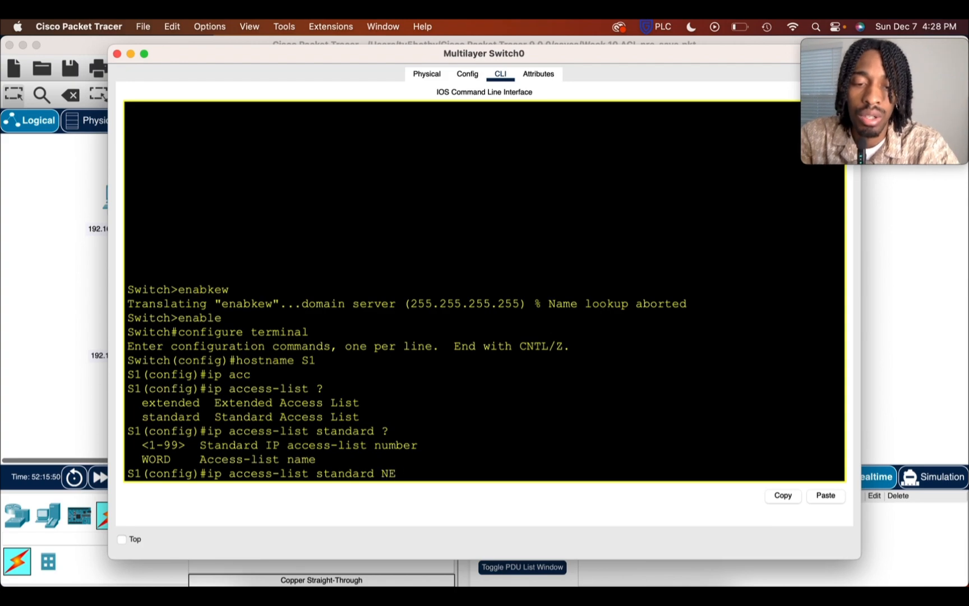
pyautogui.write('TWORK')
pyautogui.press('Return')
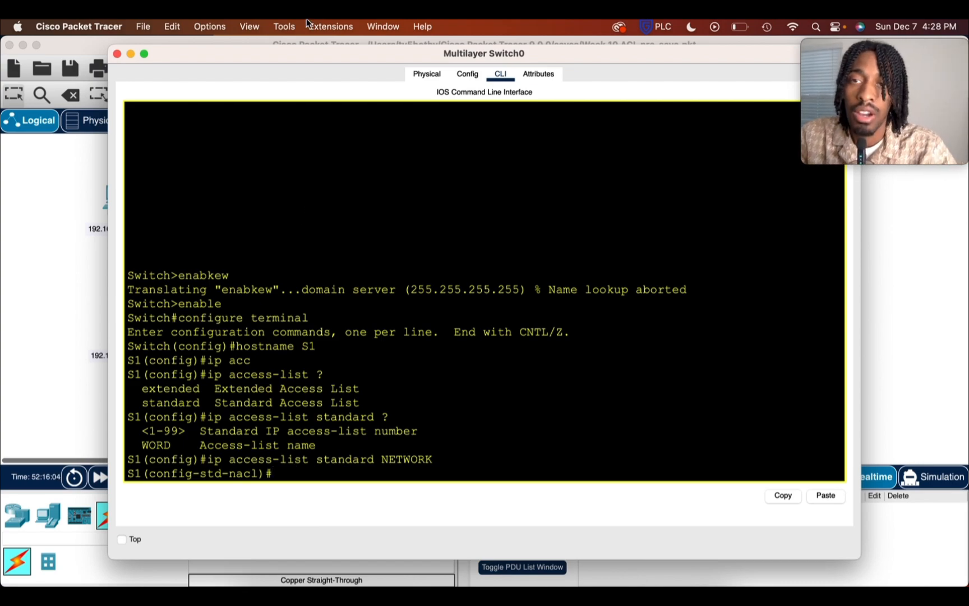
pyautogui.moveTo(285, 65); pyautogui.dragTo(514, 65)
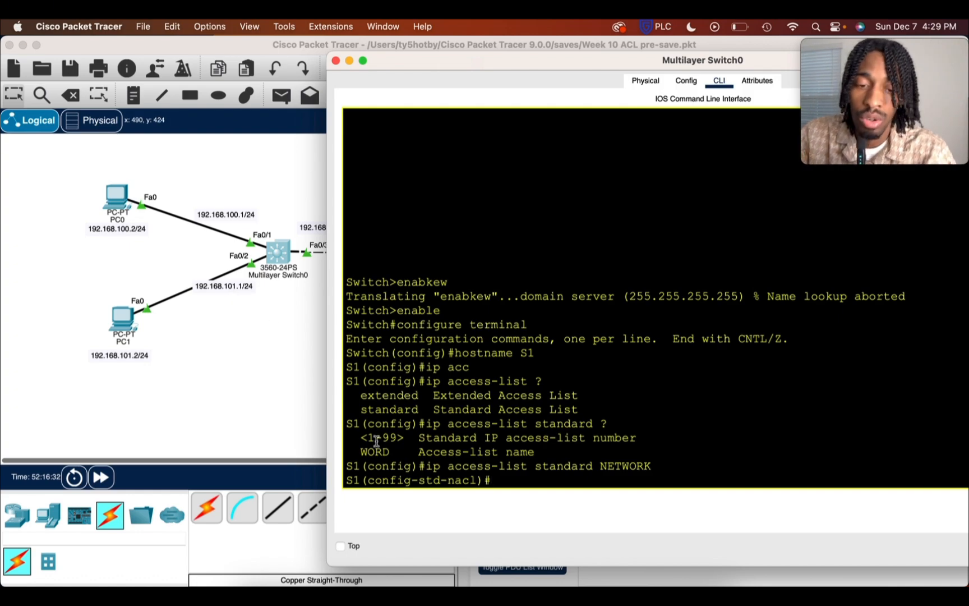
# Add an entry to the NETWORK access list that permits the source address 192.168.100.0.
pyautogui.write('permit')
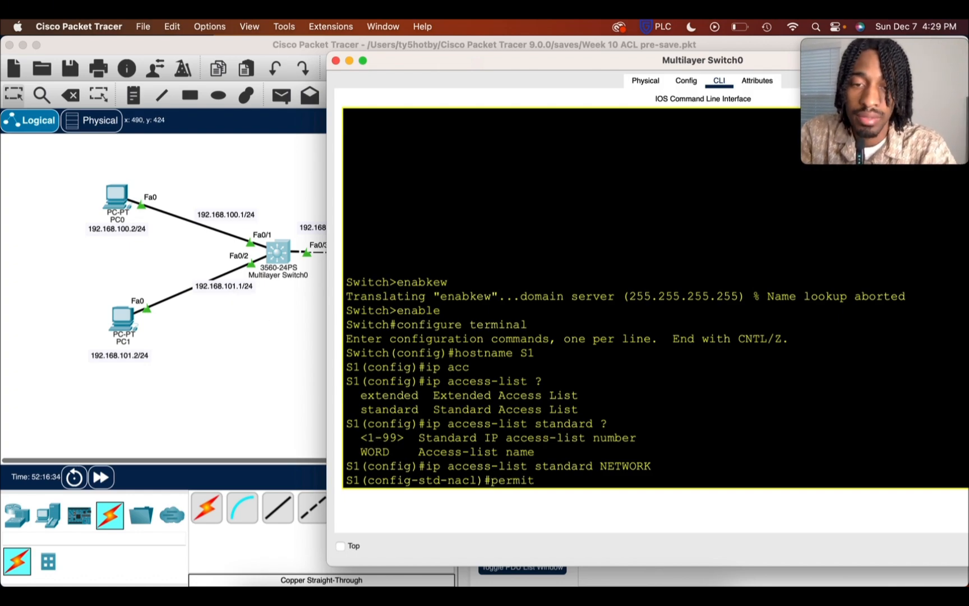
pyautogui.write(' 192.168')
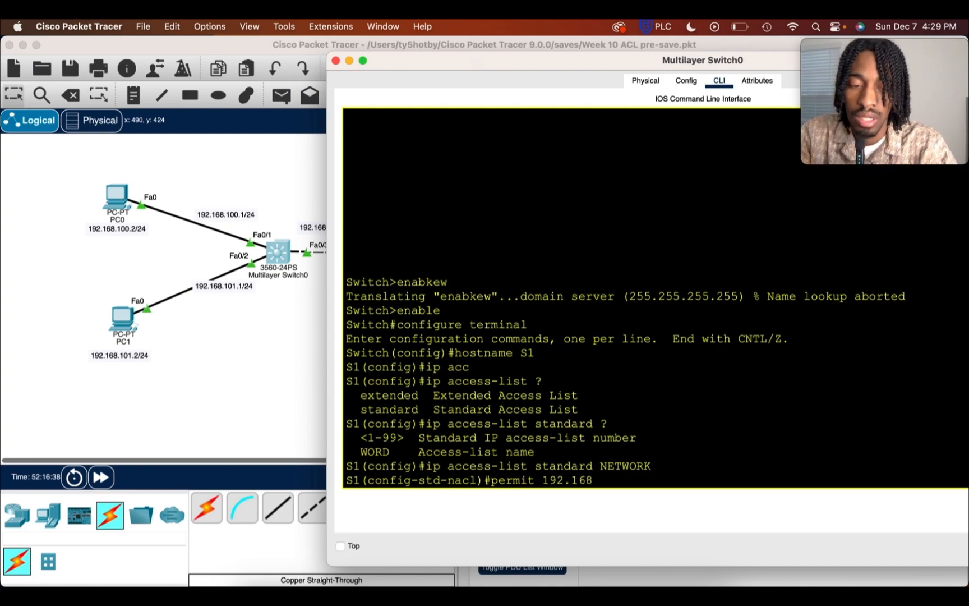
pyautogui.write('.100.0')
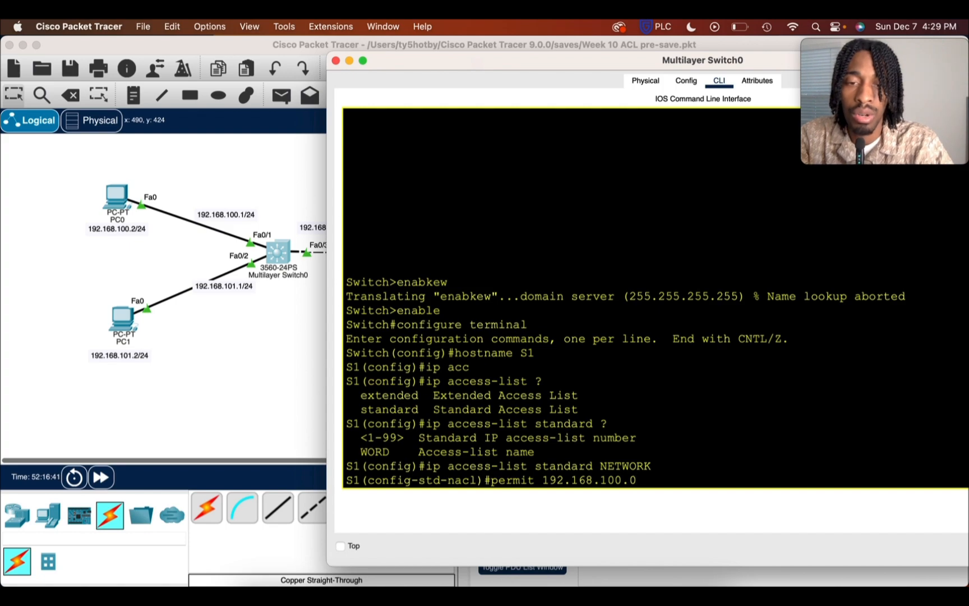
pyautogui.press('Return')
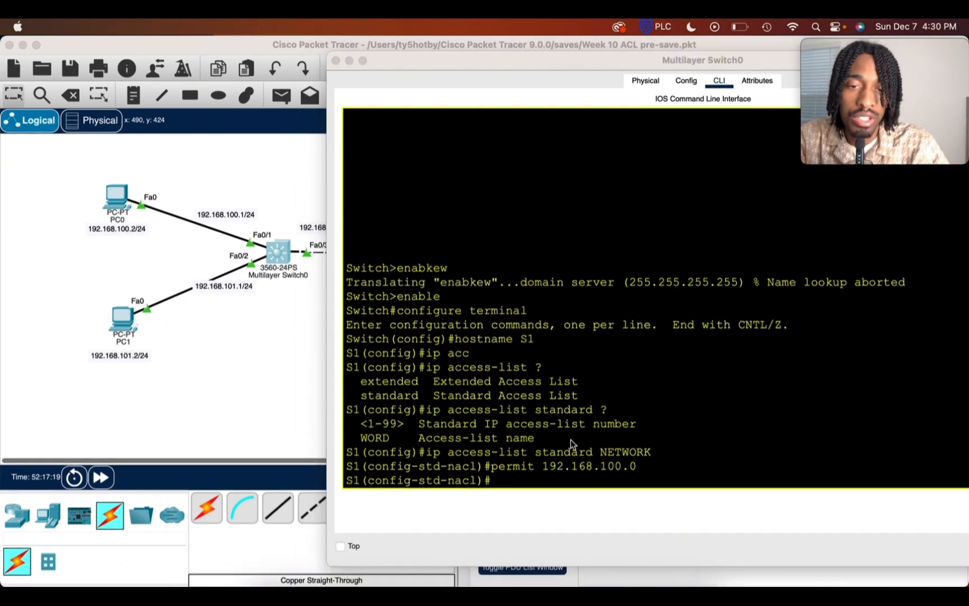
# End the access list configuration and return to the switch's privileged EXEC prompt.
pyautogui.click(532, 483)
pyautogui.write('end')
pyautogui.press('Return')
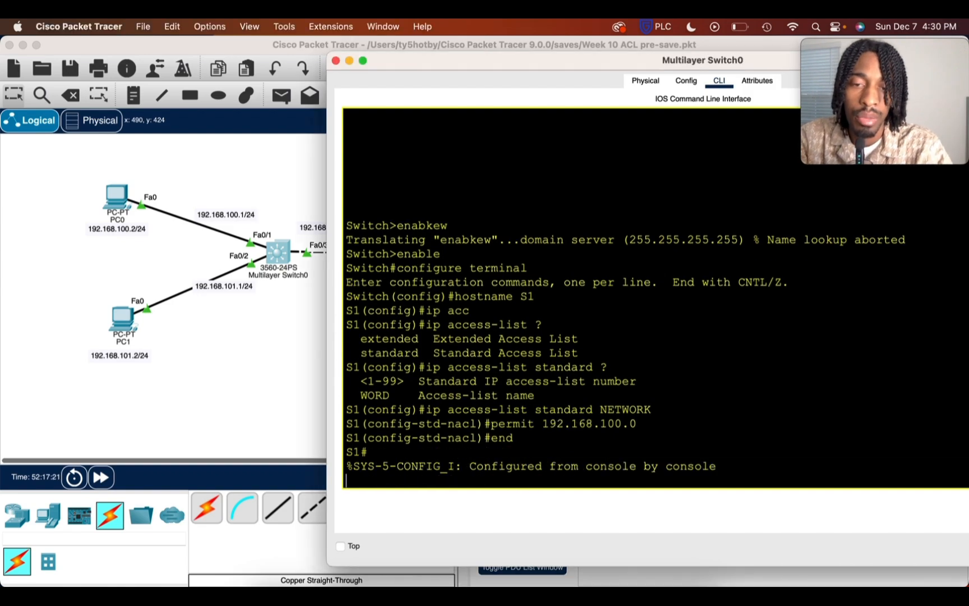
pyautogui.press('Return')
pyautogui.press('Return')
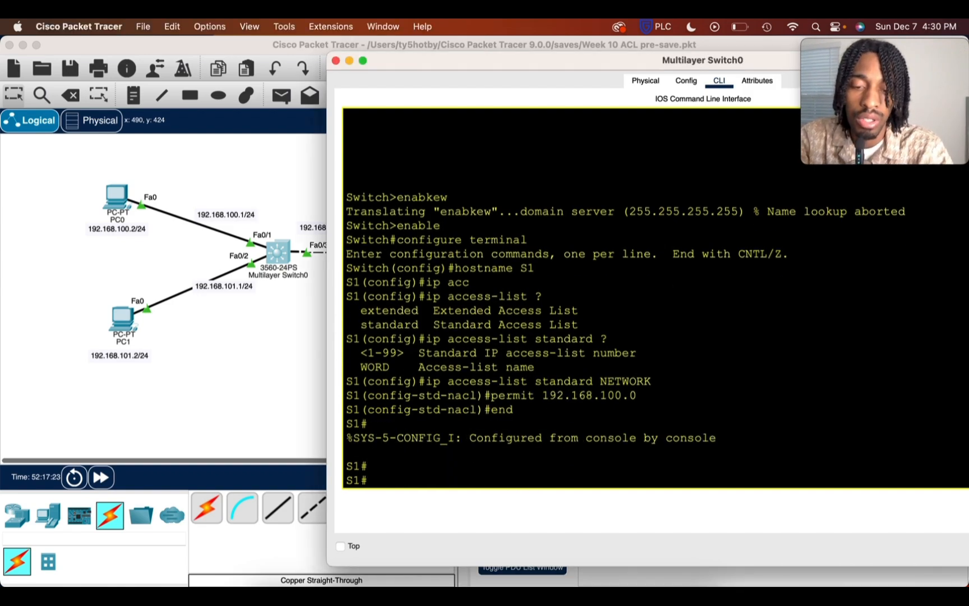
# Begin a show access-lists command and request help on how to specify the list.
pyautogui.write('show ')
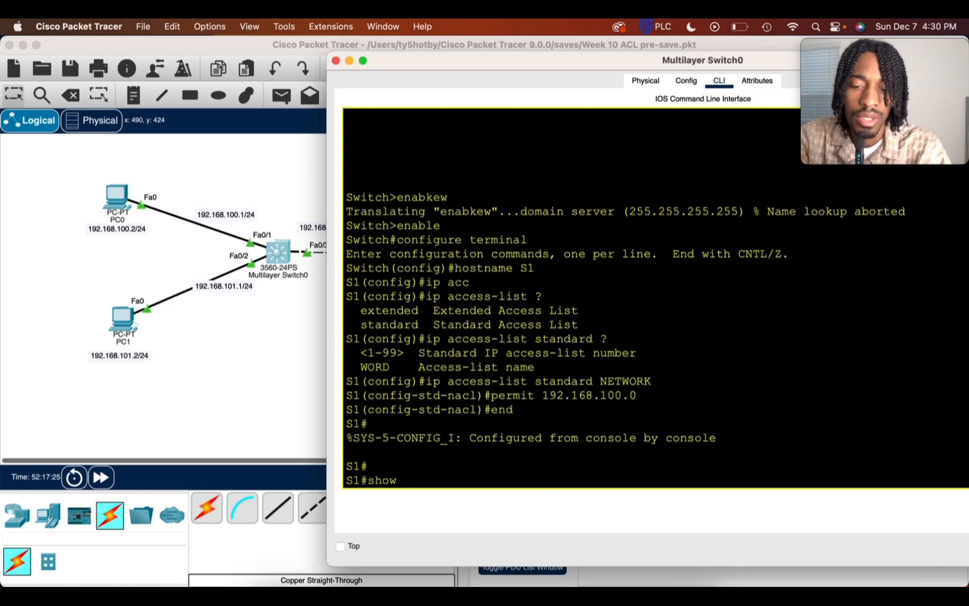
pyautogui.write('acce')
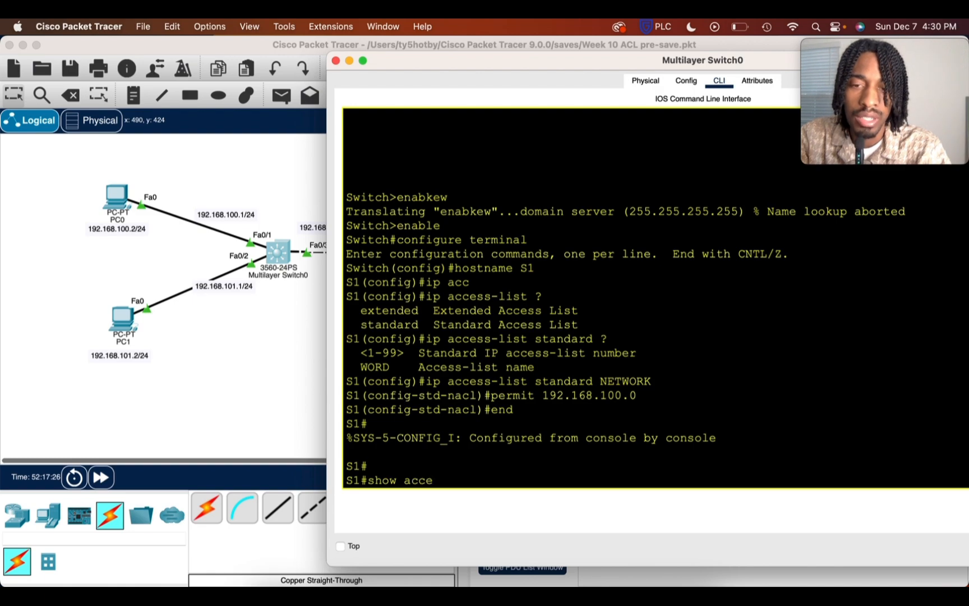
pyautogui.press('Tab')
pyautogui.write('?')
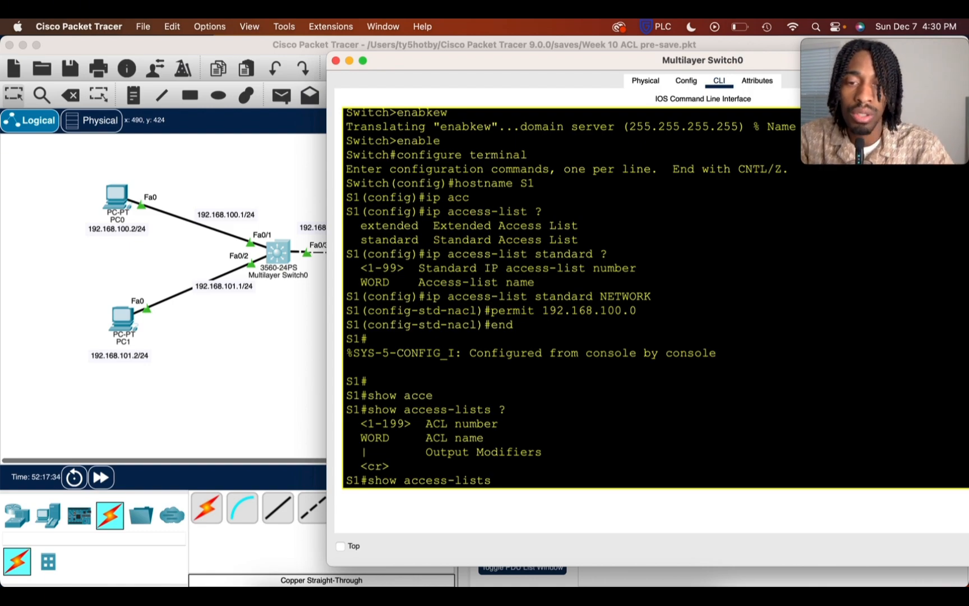
# Display the entries of the access list NETWORK, correcting the capitalization of its name in the show access-lists command.
pyautogui.write('NEtWORK')
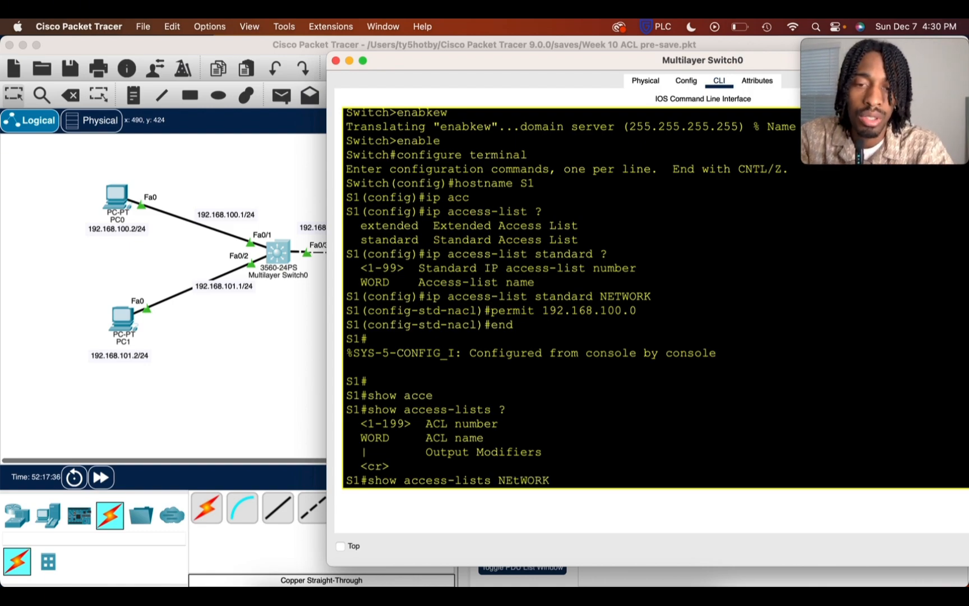
pyautogui.press('Return')
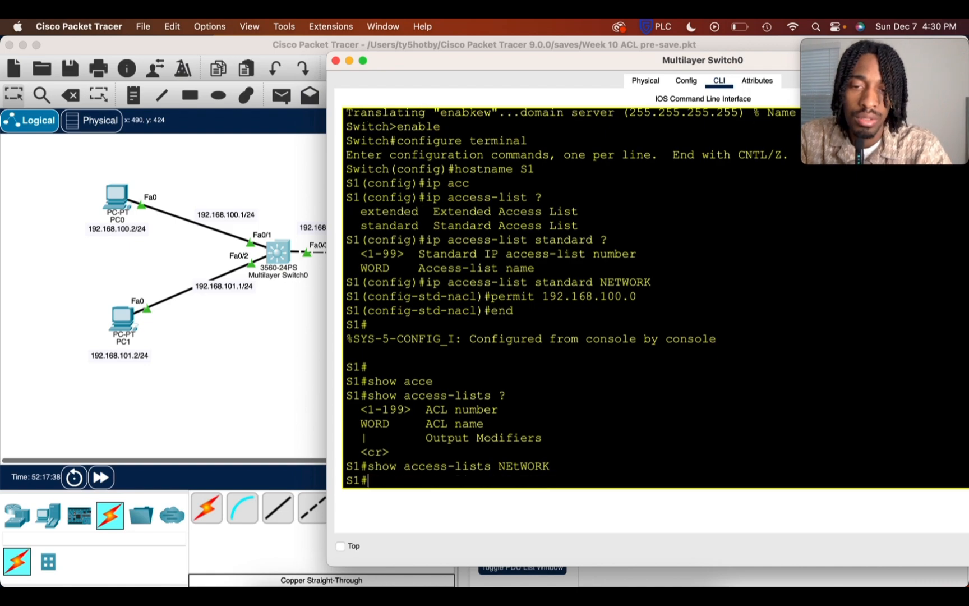
pyautogui.press('Up')
pyautogui.press('Left')
pyautogui.press('Left')
pyautogui.press('Left')
pyautogui.press('Left')
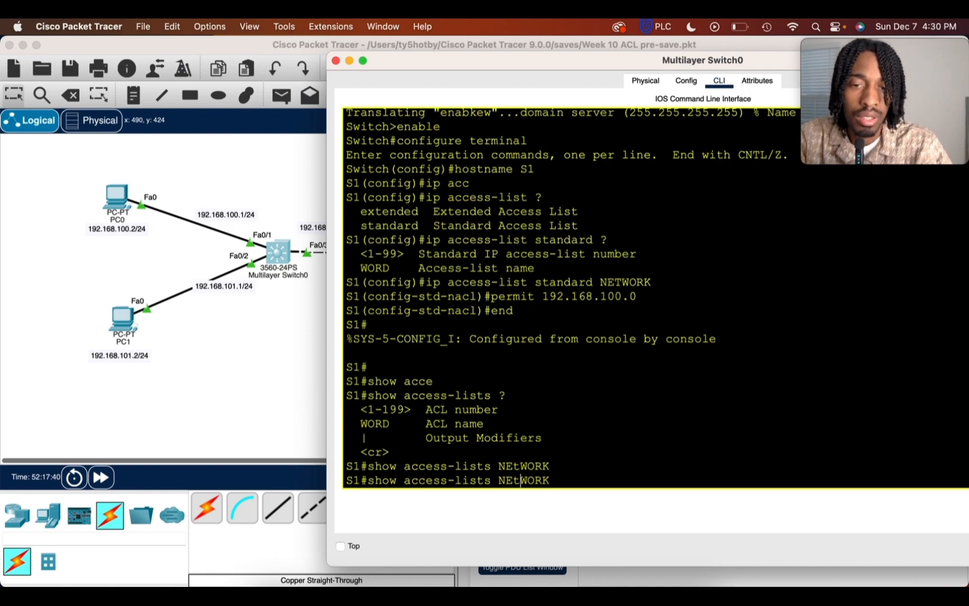
pyautogui.press('BackSpace')
pyautogui.write('T')
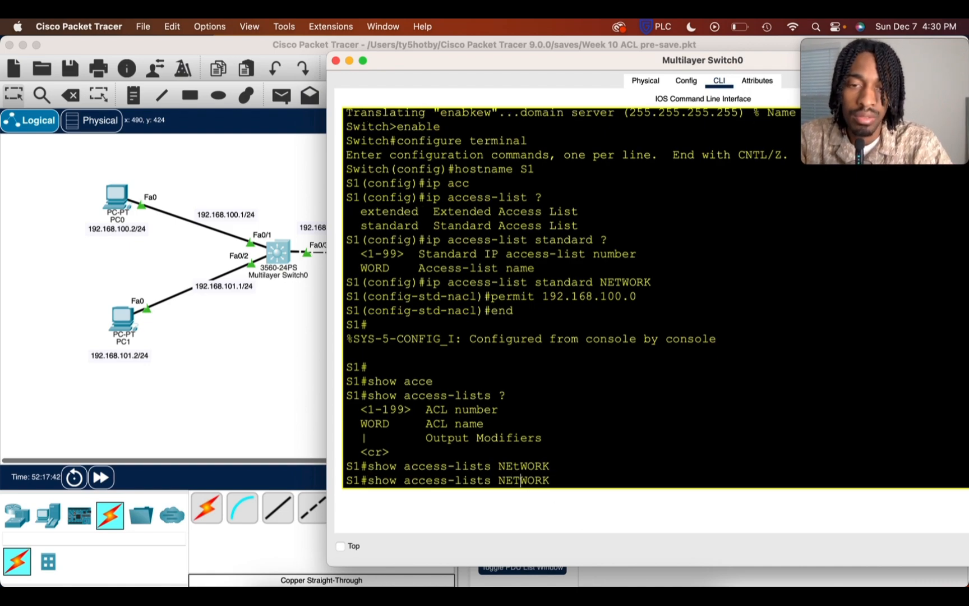
pyautogui.press('Return')
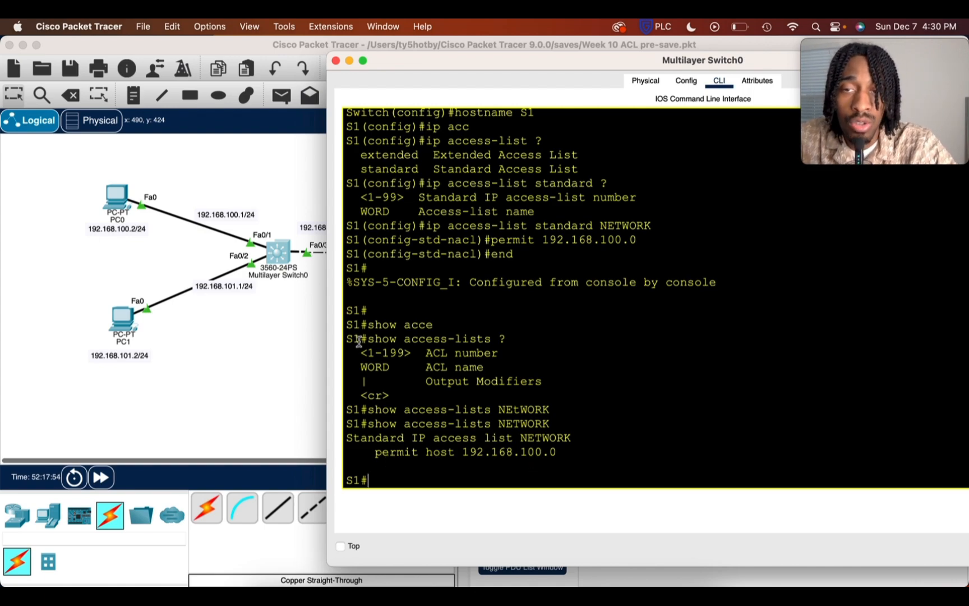
# Uncover the switch's uplink in the topology and enter global configuration mode on S1.
pyautogui.moveTo(387, 60); pyautogui.dragTo(471, 59)
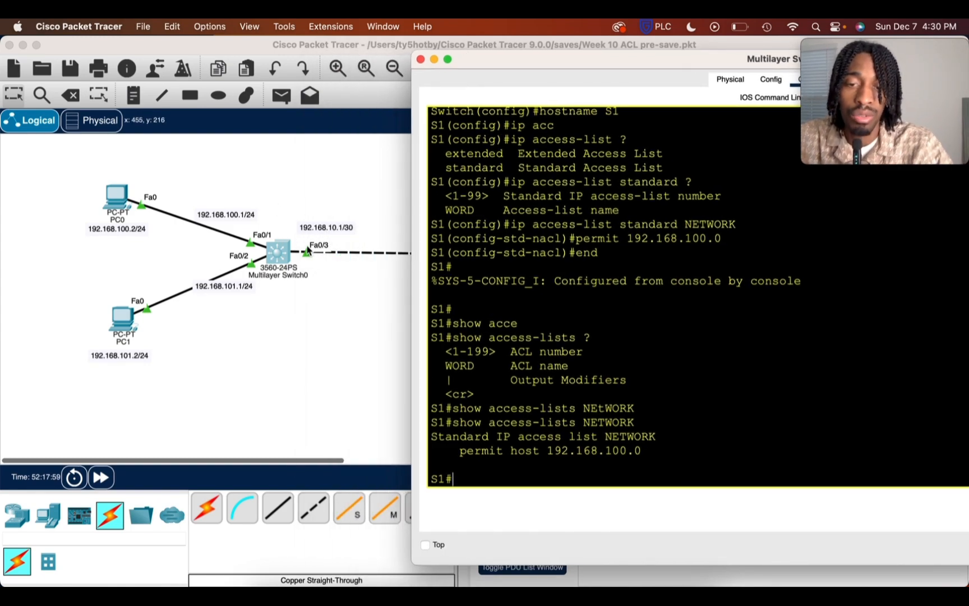
pyautogui.write('confi')
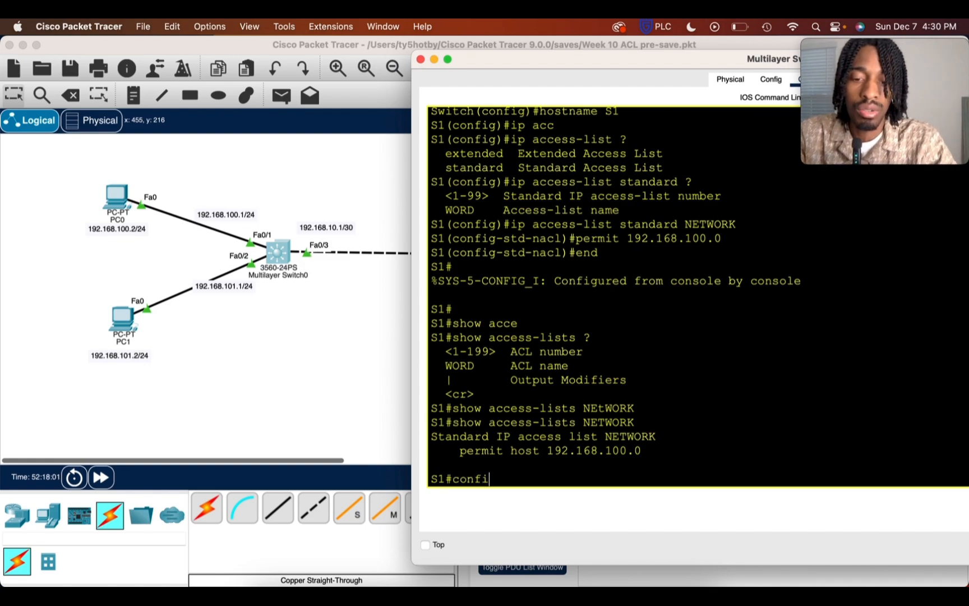
pyautogui.write('gure ter')
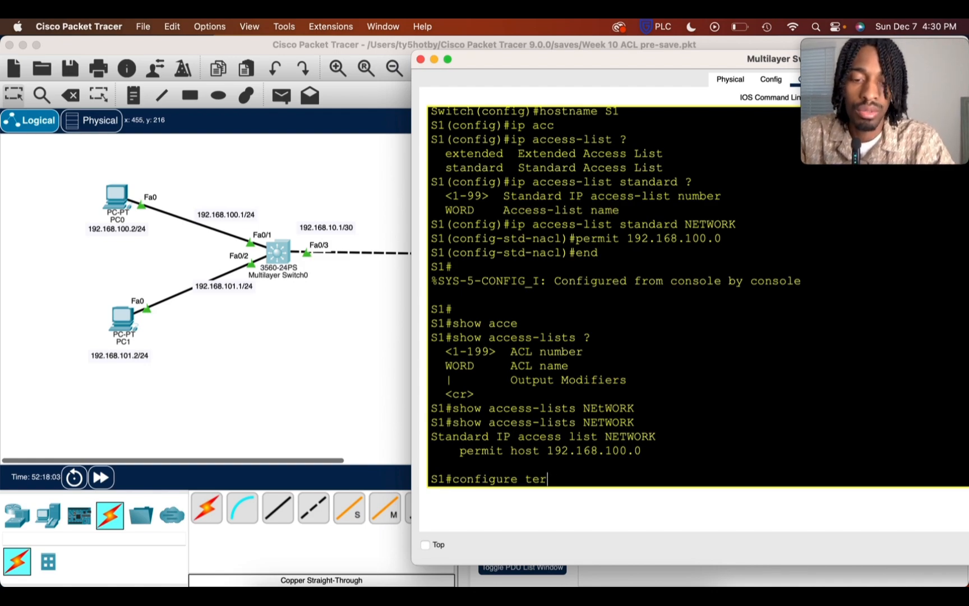
pyautogui.write('minal')
pyautogui.press('Return')
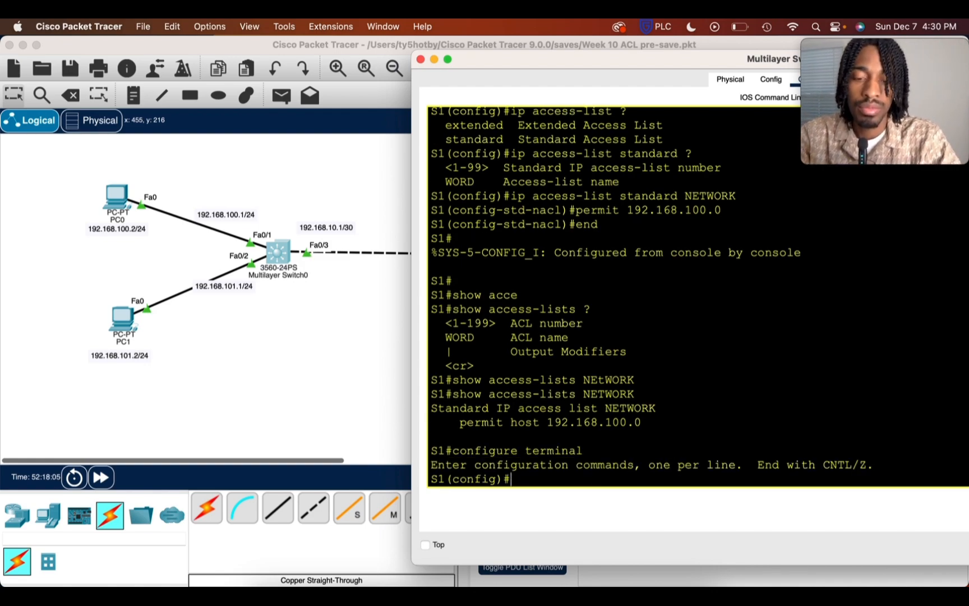
# Enter interface configuration mode for FastEthernet 0/3.
pyautogui.write('i')
pyautogui.write('nt')
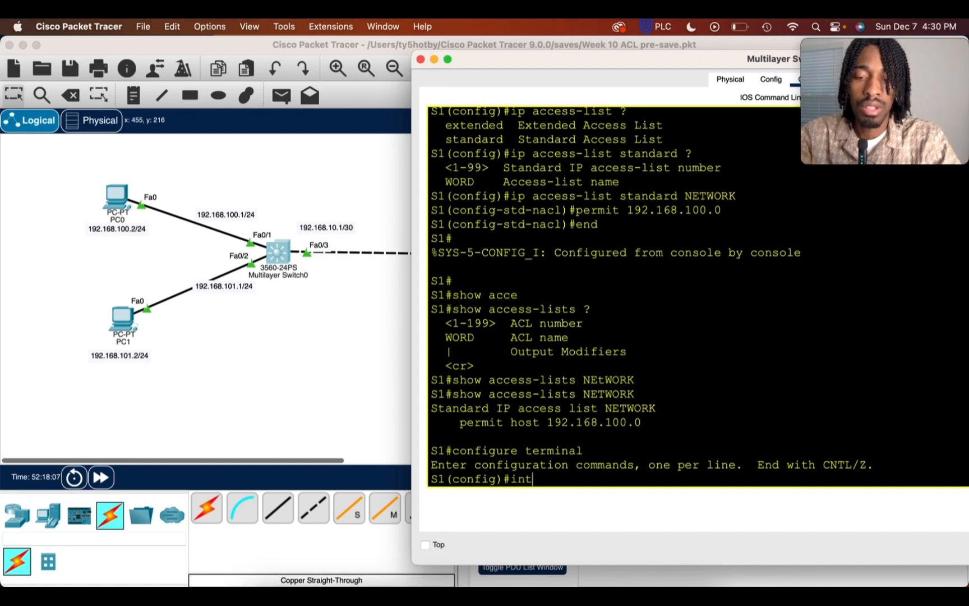
pyautogui.write('erface fas')
pyautogui.press('Tab')
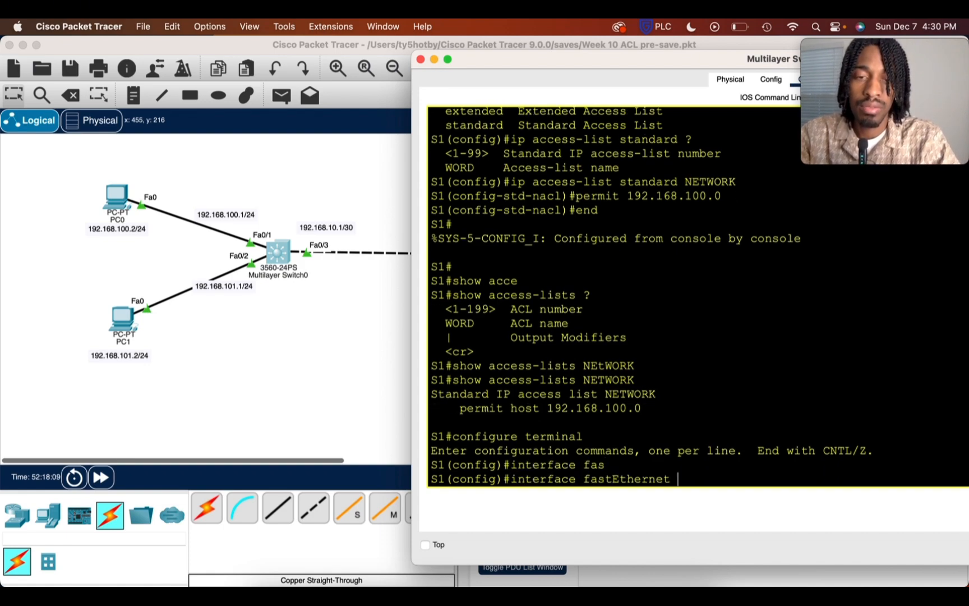
pyautogui.write('0/3')
pyautogui.press('Return')
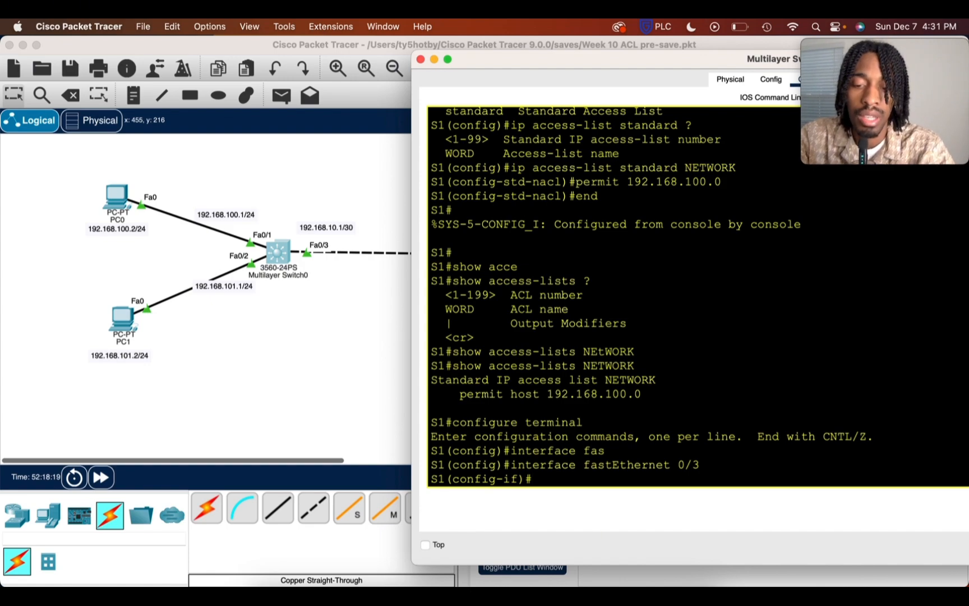
# Begin an ip access-group command on the interface and request help on how to specify the access list.
pyautogui.write('ip ')
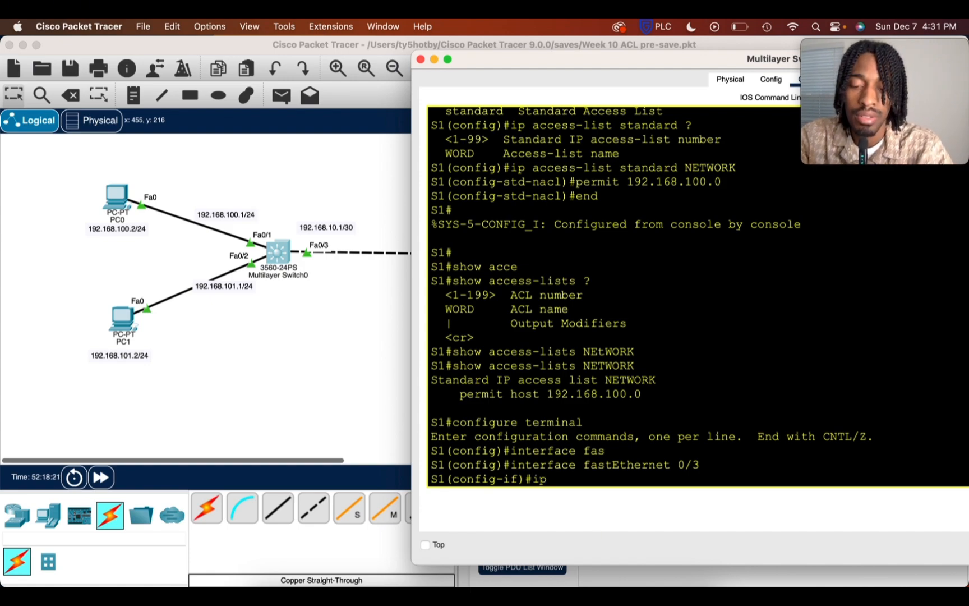
pyautogui.write('acc')
pyautogui.press('Tab')
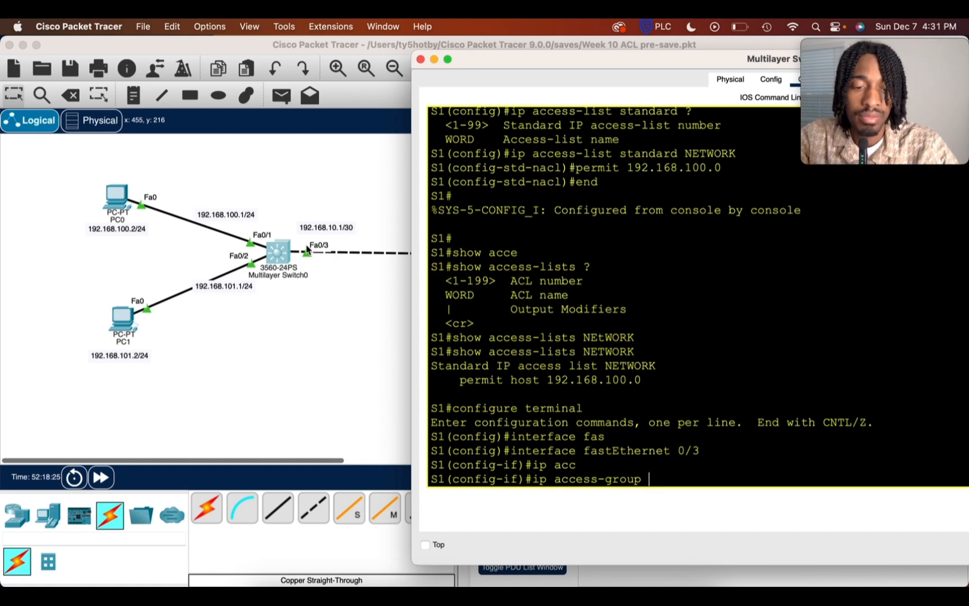
pyautogui.write('?')
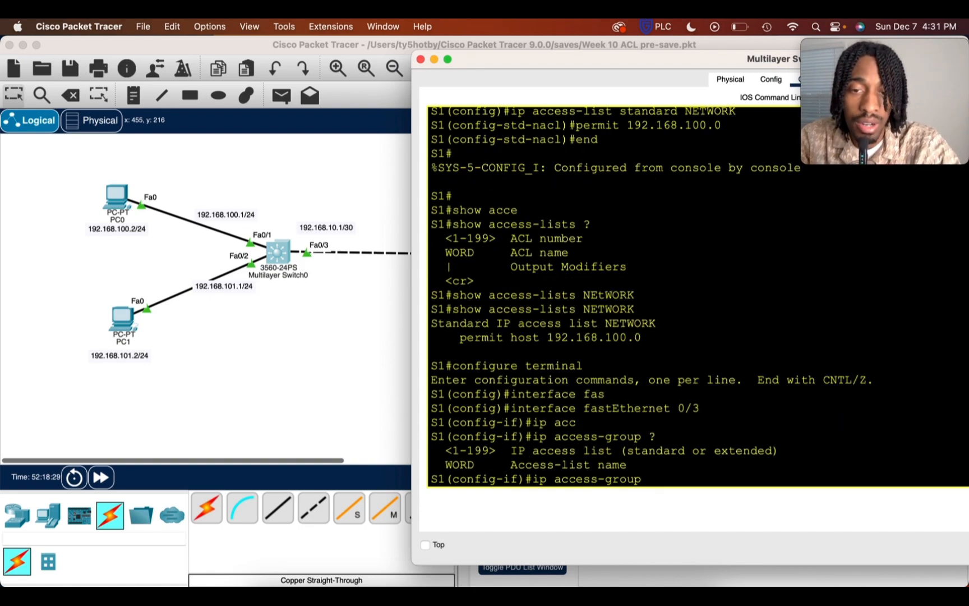
# Request help on the direction options, review the full topology, and apply the NETWORK access list outbound on FastEthernet 0/3.
pyautogui.write('NET')
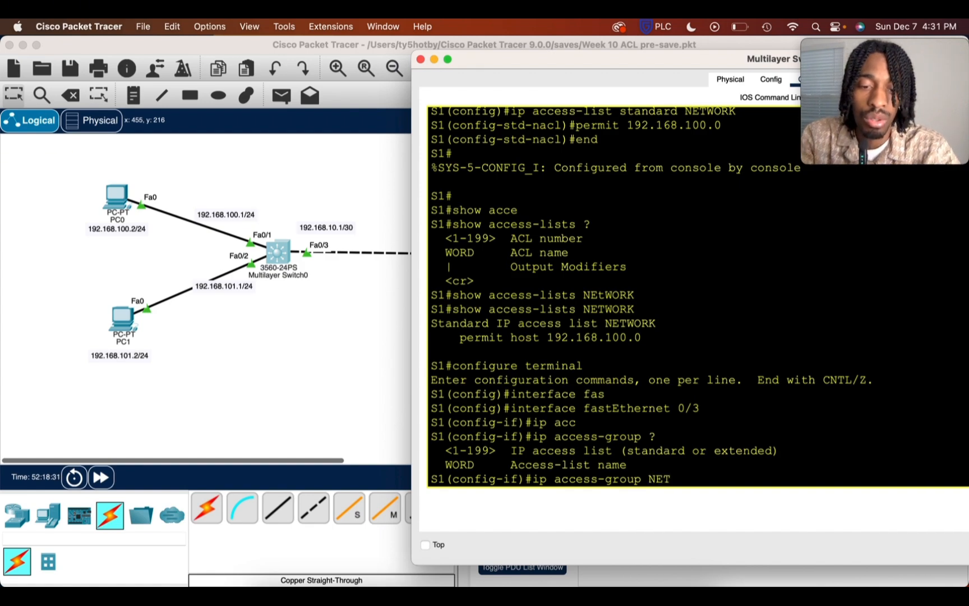
pyautogui.write('WORK ?')
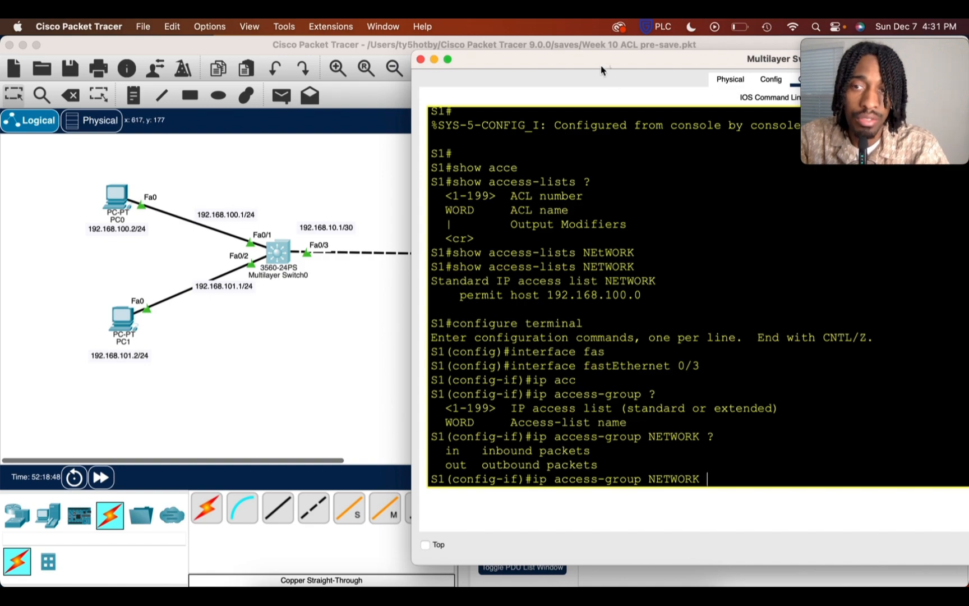
pyautogui.moveTo(601, 69); pyautogui.dragTo(351, 362)
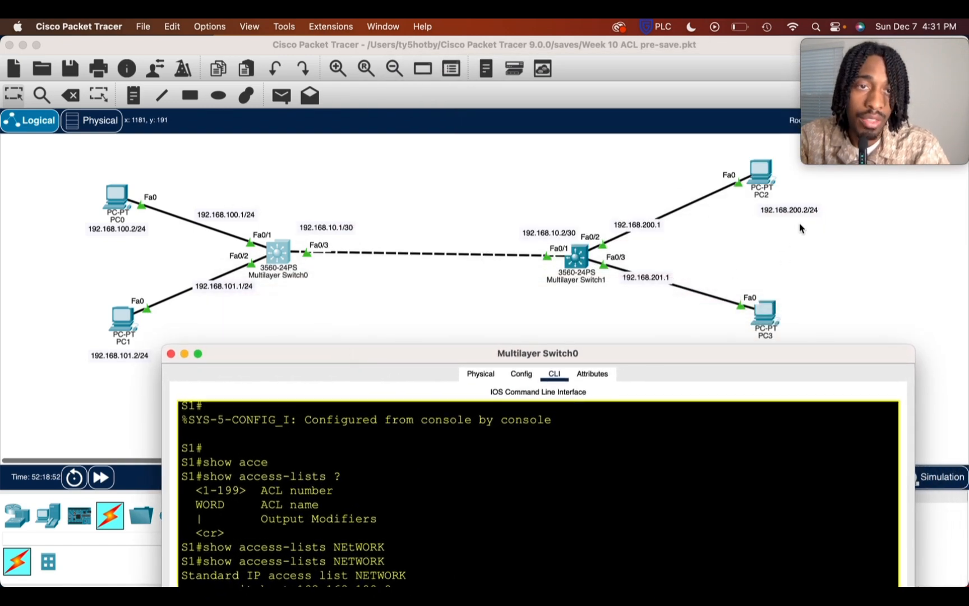
pyautogui.moveTo(753, 361); pyautogui.dragTo(752, 409)
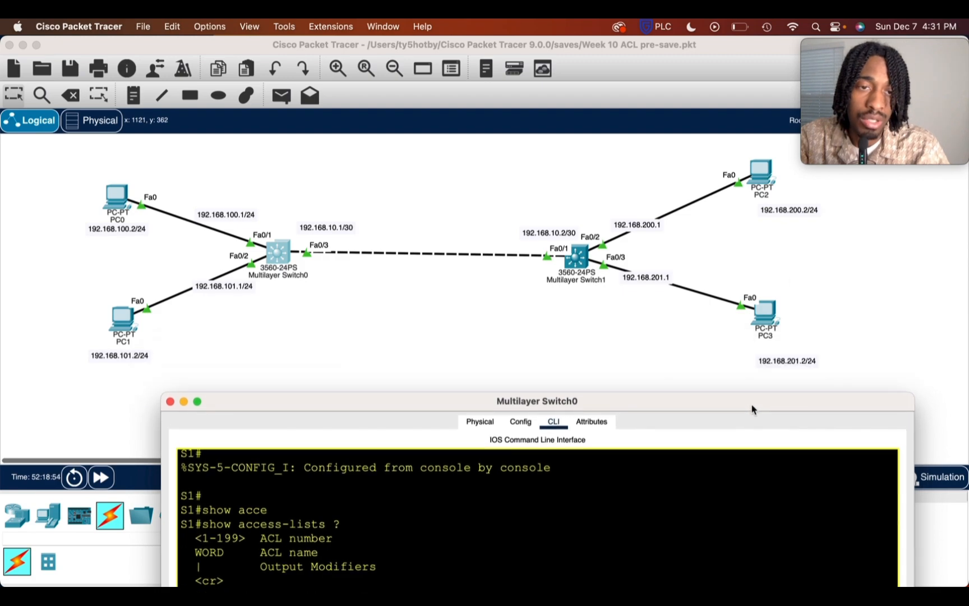
pyautogui.moveTo(662, 400); pyautogui.dragTo(680, 67)
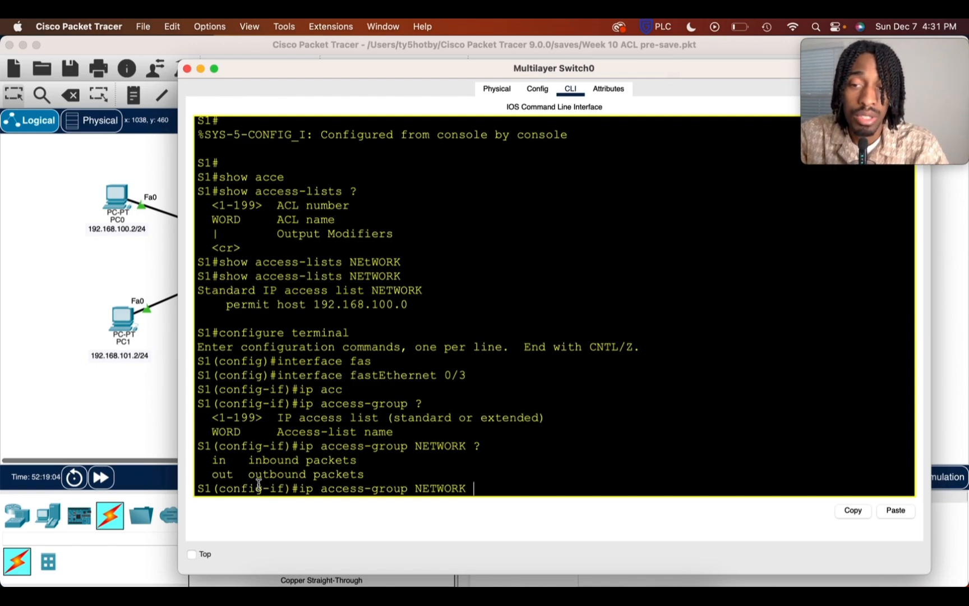
pyautogui.write('out')
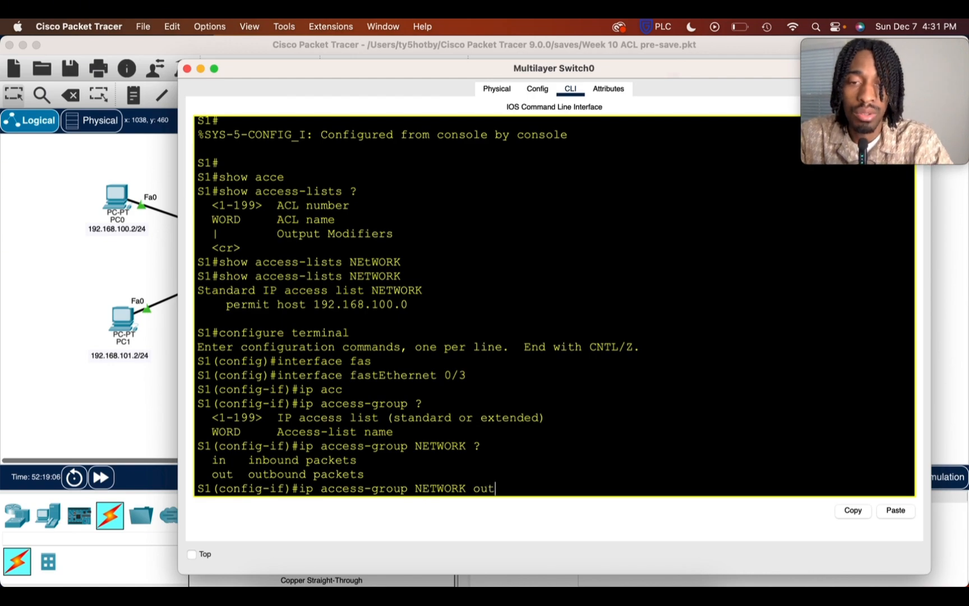
pyautogui.press('Return')
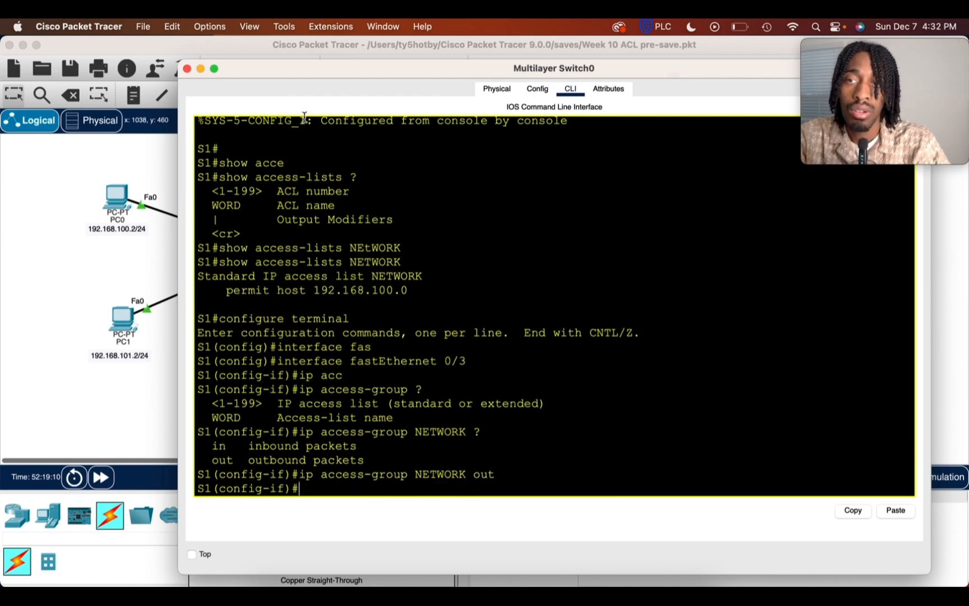
# Minimize the switch's configuration window and open the Command Prompt on PC1 at its latest prompt line.
pyautogui.click(201, 69)
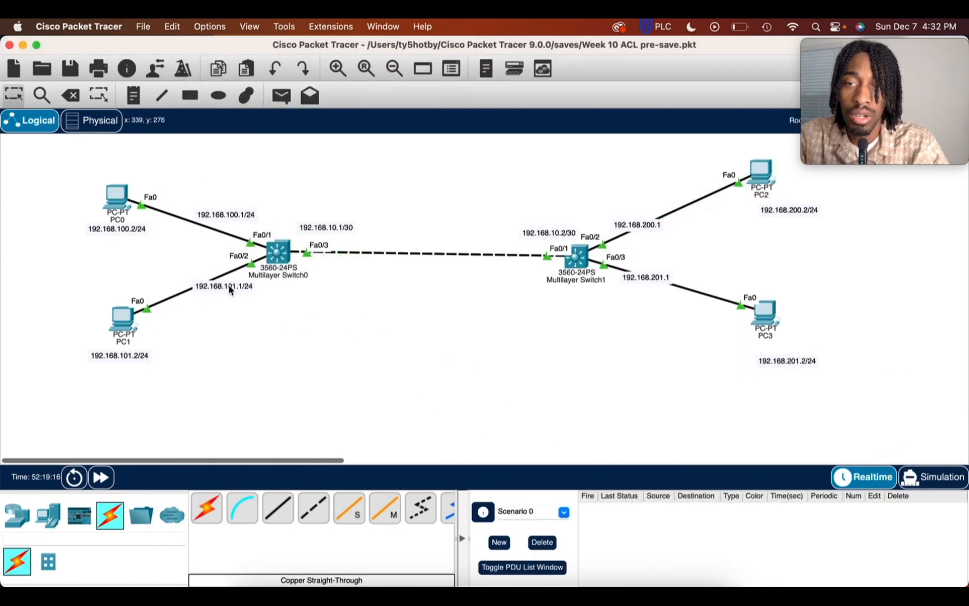
pyautogui.click(124, 322)
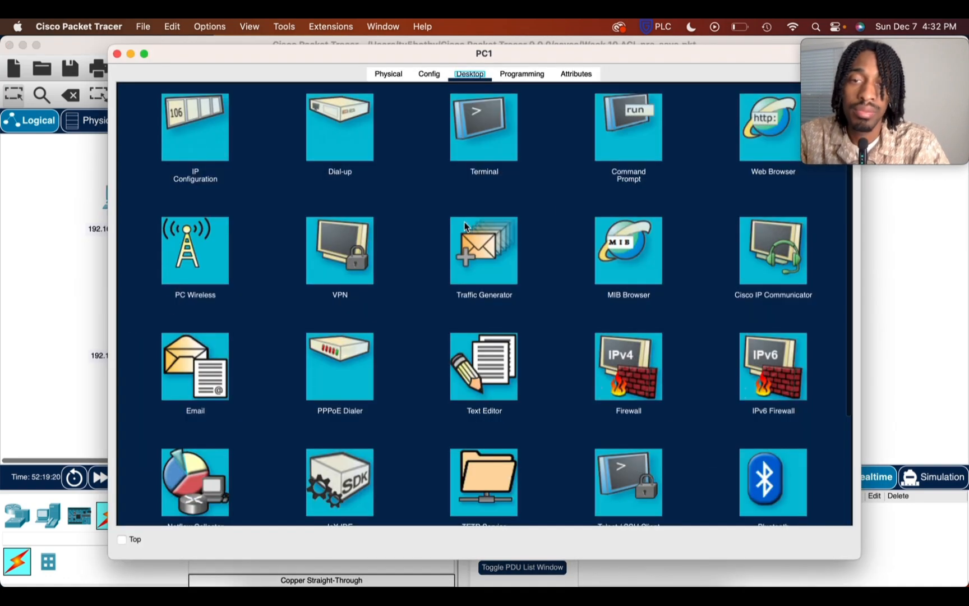
pyautogui.click(614, 126)
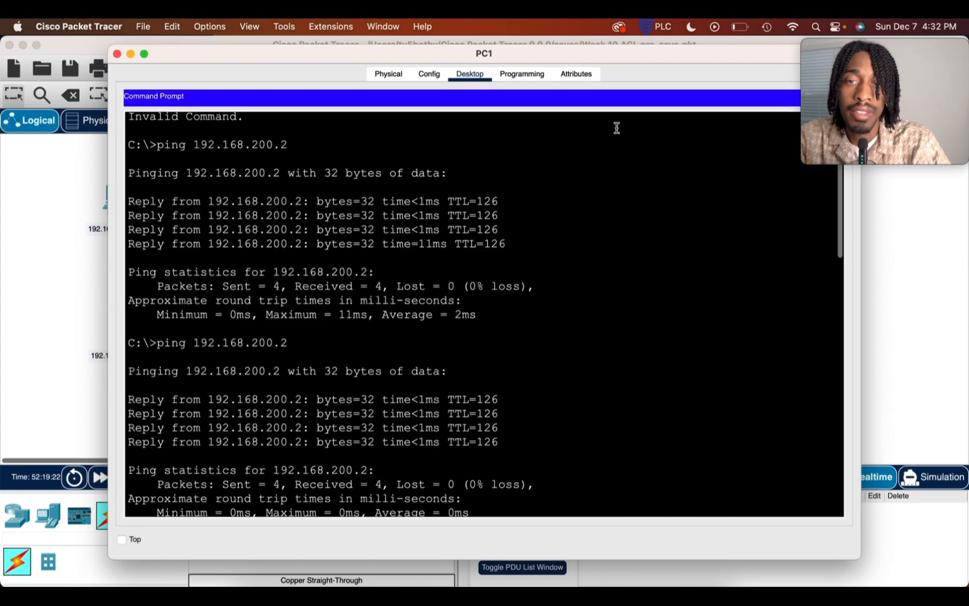
pyautogui.scroll(-10, 472, 396)
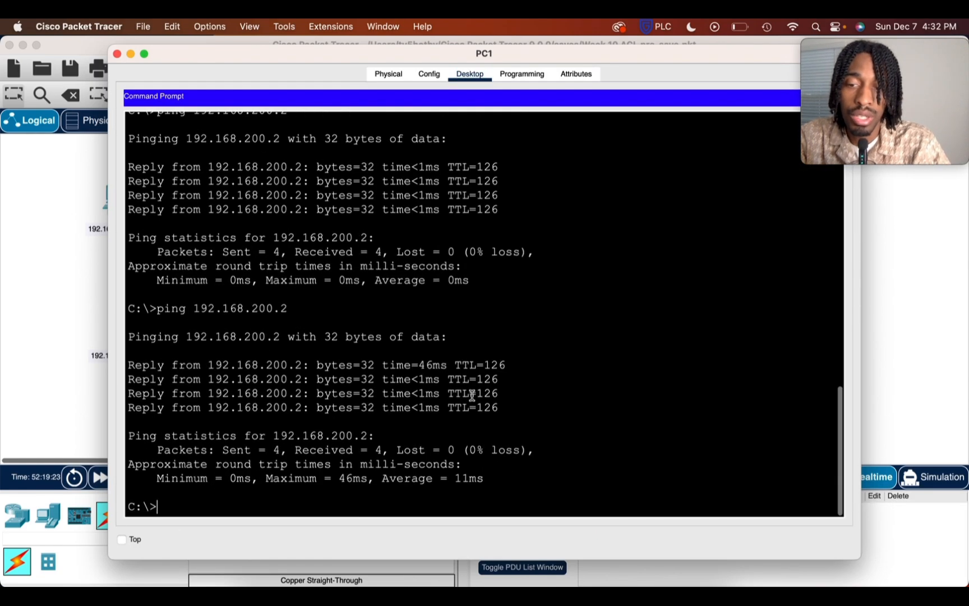
# Reposition and narrow PC1's window so the right side of the topology shows, and rerun the ping to 192.168.200.2.
pyautogui.press('Up')
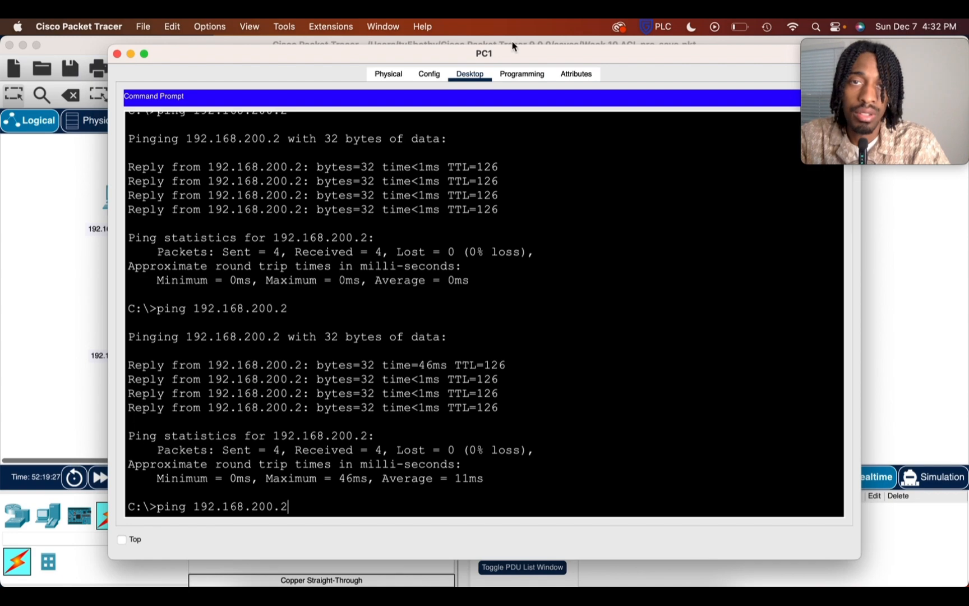
pyautogui.moveTo(513, 46); pyautogui.dragTo(350, 194)
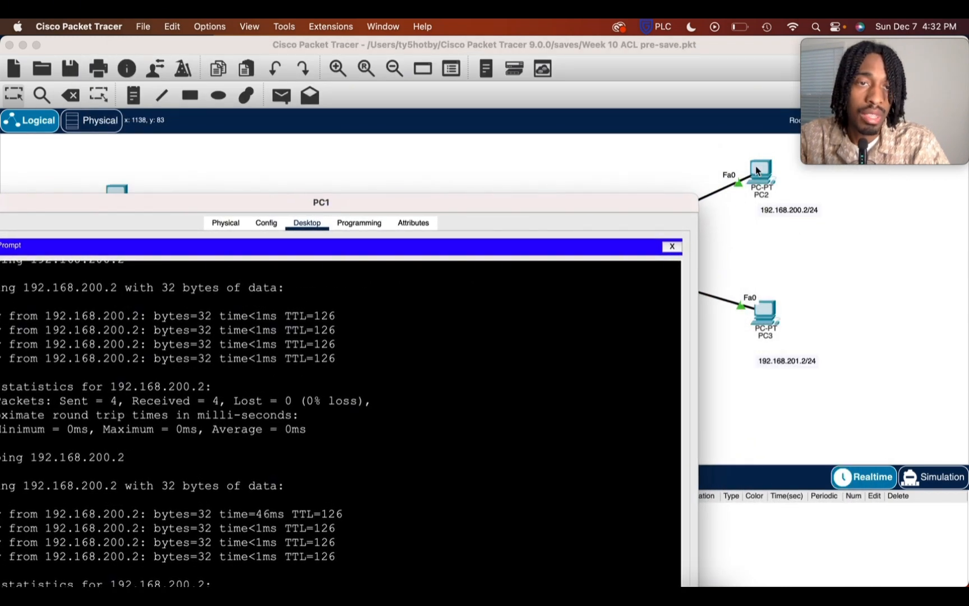
pyautogui.moveTo(385, 209); pyautogui.dragTo(558, 90)
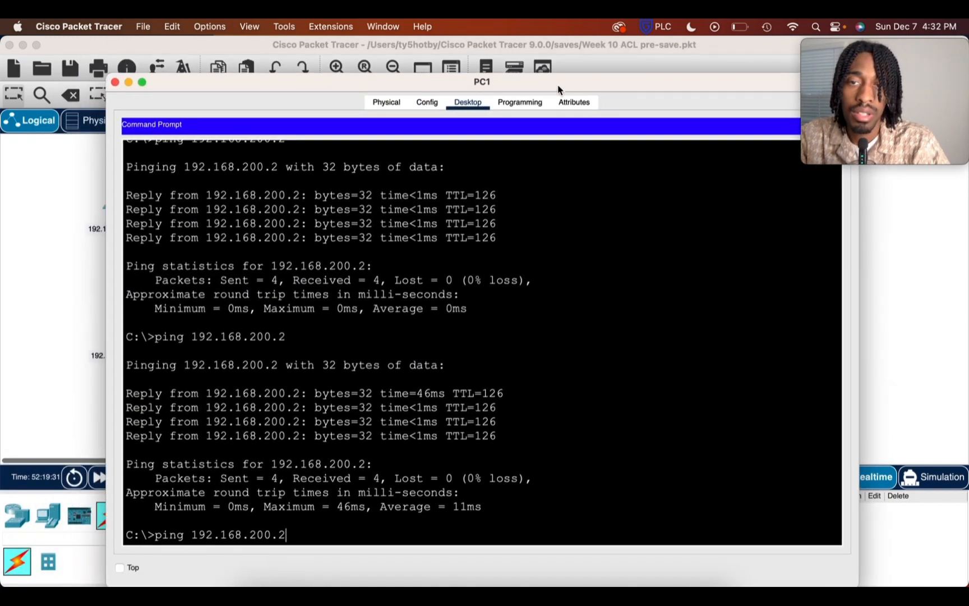
pyautogui.moveTo(858, 293); pyautogui.dragTo(616, 291)
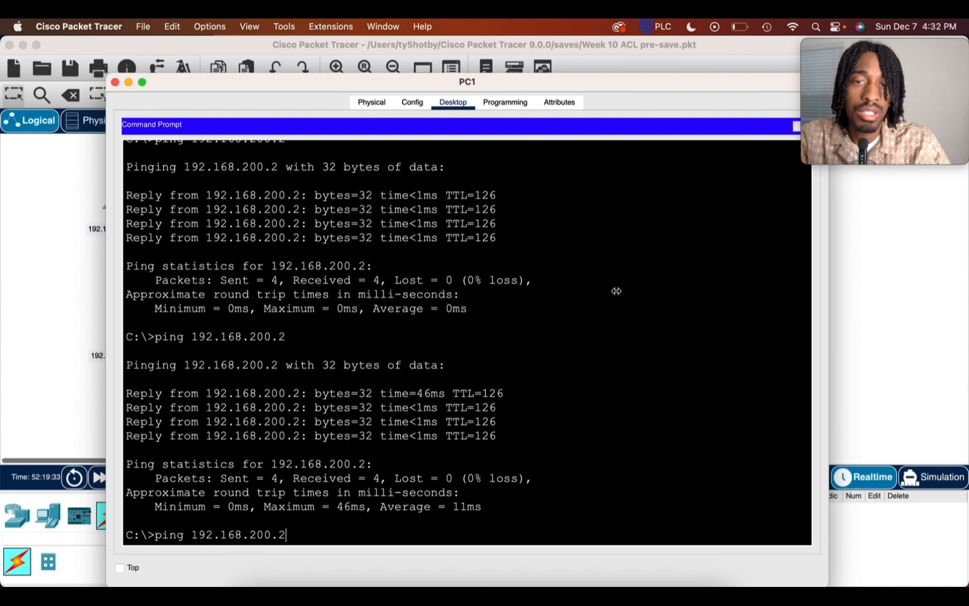
pyautogui.moveTo(443, 83); pyautogui.dragTo(347, 73)
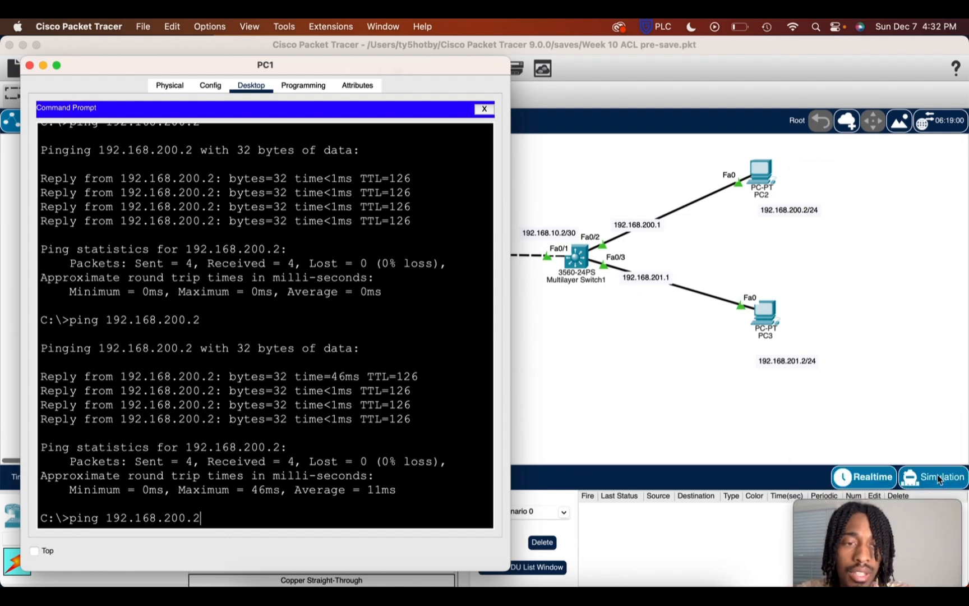
pyautogui.press('Return')
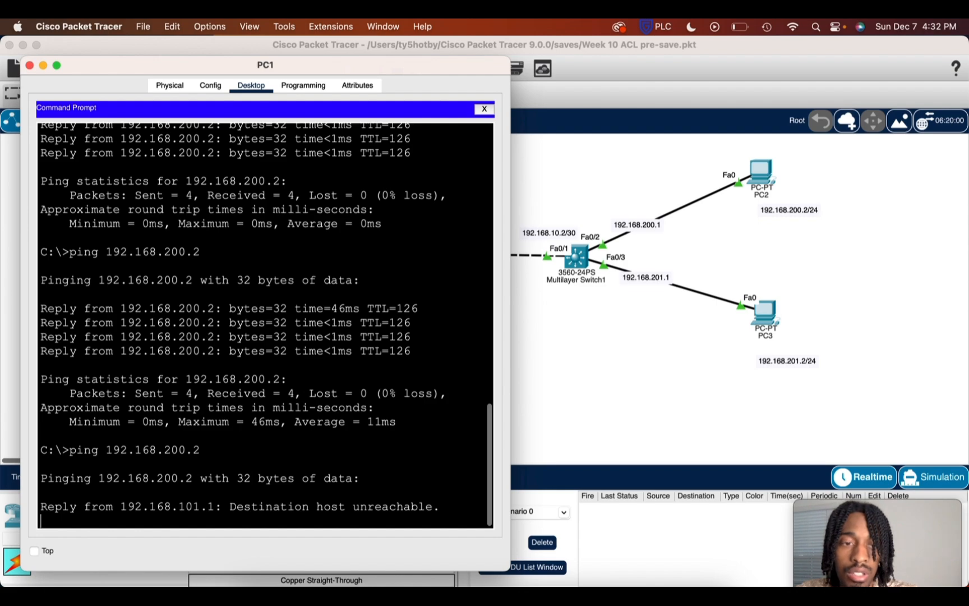
# Play the network in Simulation mode, trace a repeated ping from PC1 to 192.168.200.2, and pause the playback.
pyautogui.click(940, 477)
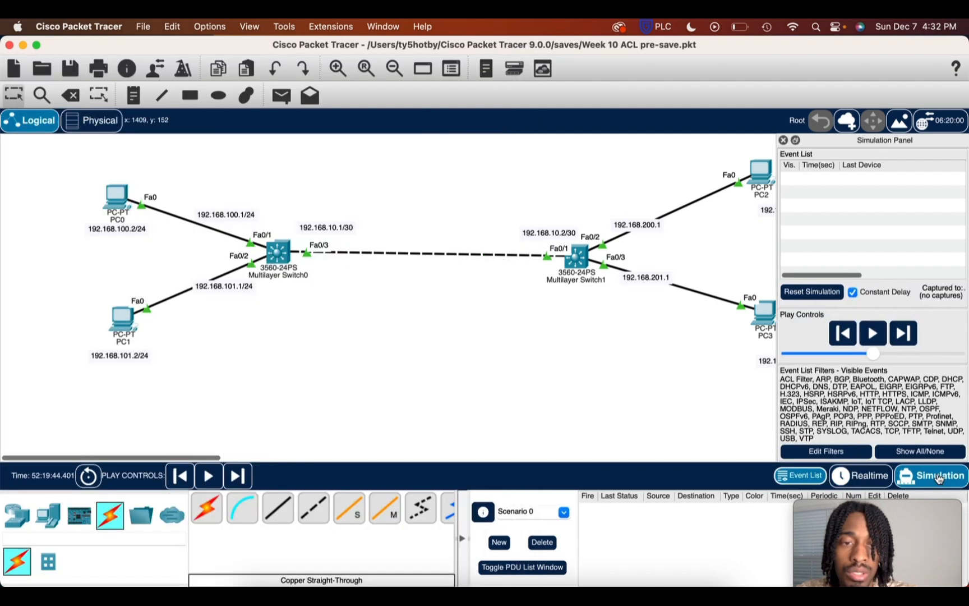
pyautogui.click(873, 332)
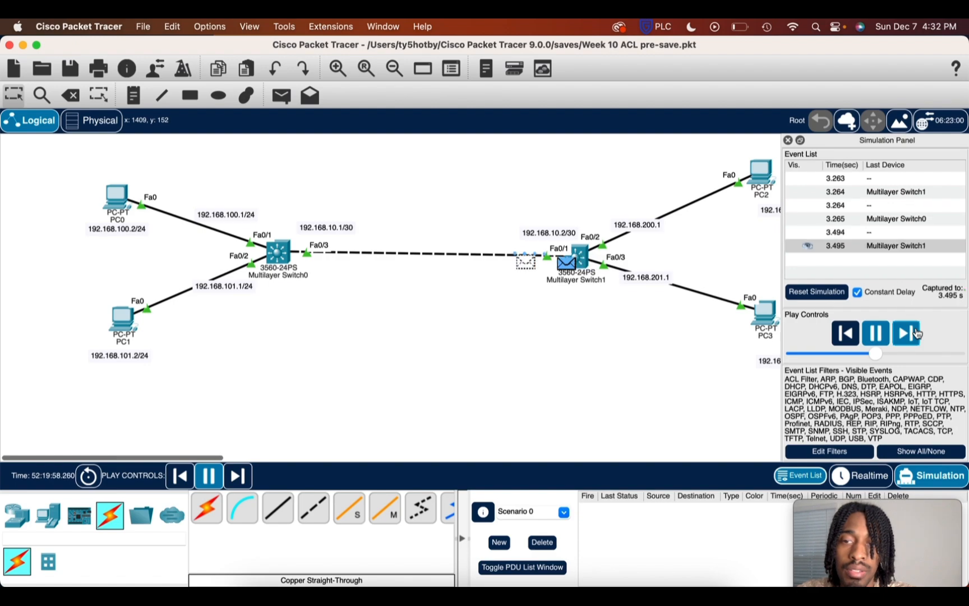
pyautogui.click(125, 318)
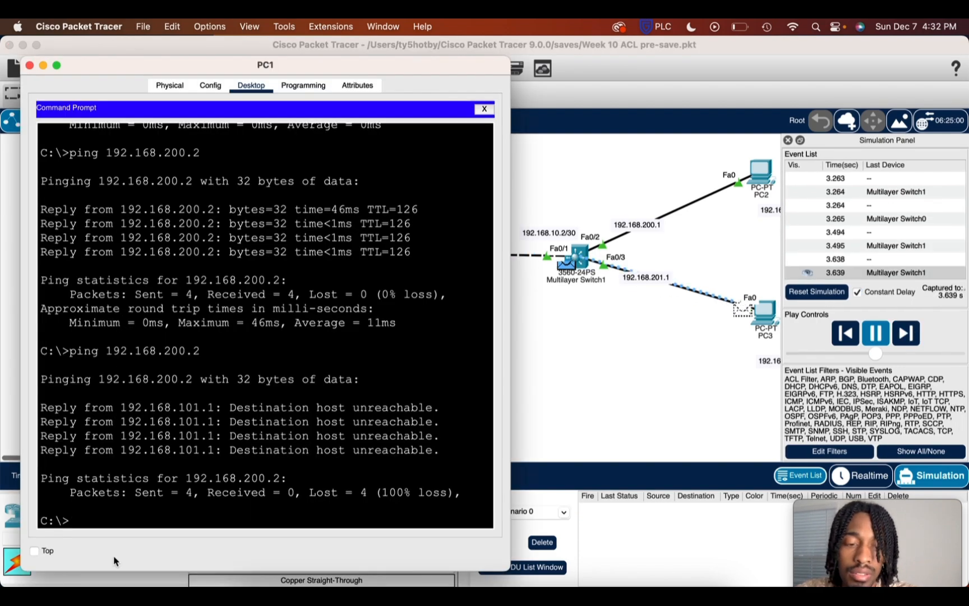
pyautogui.press('Up')
pyautogui.press('Return')
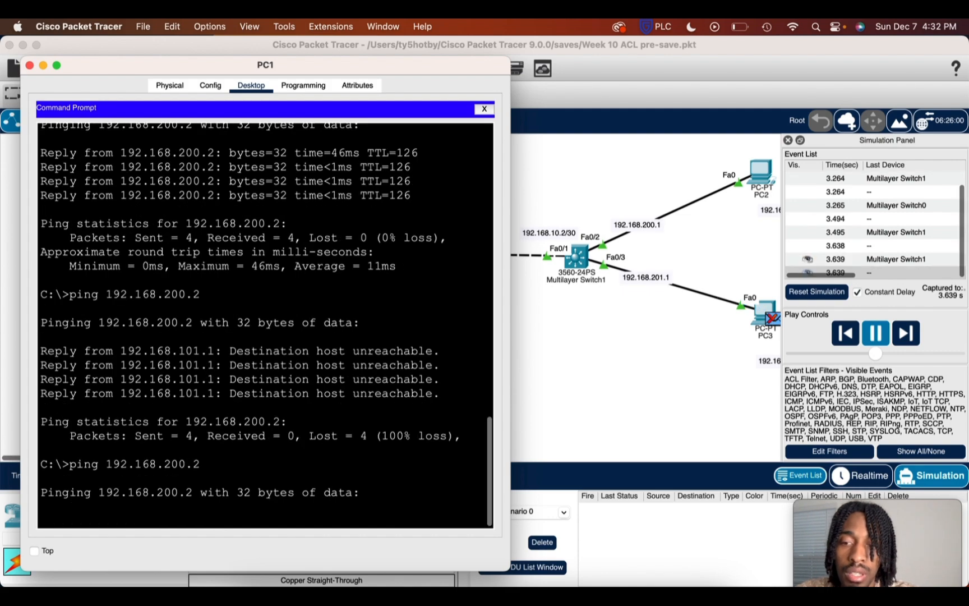
pyautogui.click(29, 65)
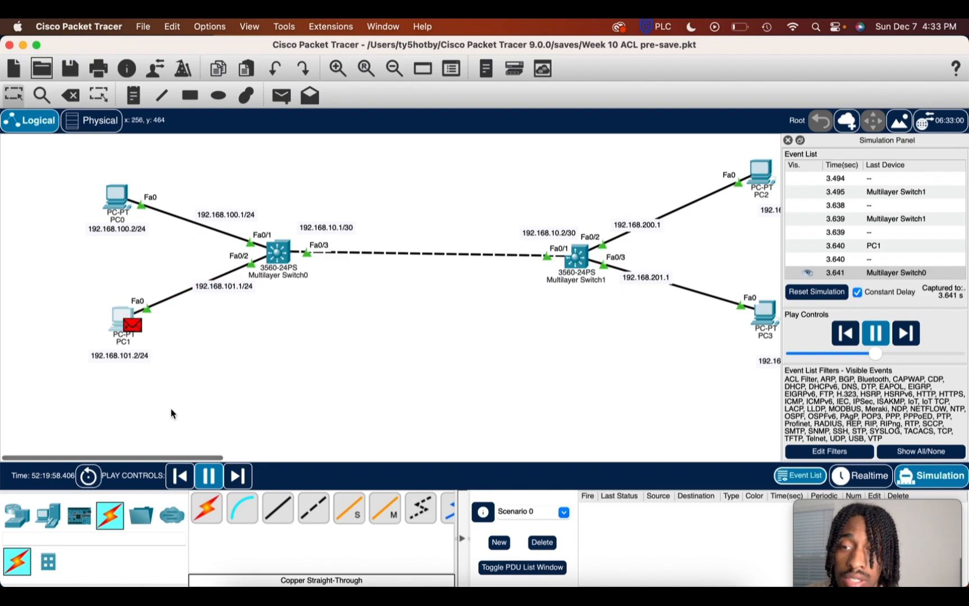
pyautogui.click(872, 330)
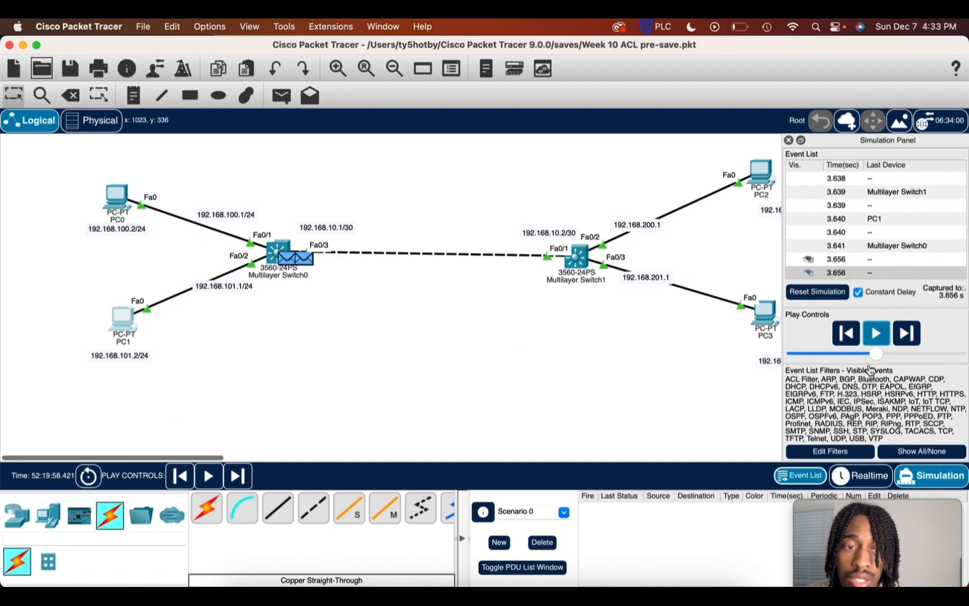
# Open the Command Prompt on PC0 and repeat its ping to 192.168.200.2.
pyautogui.click(120, 202)
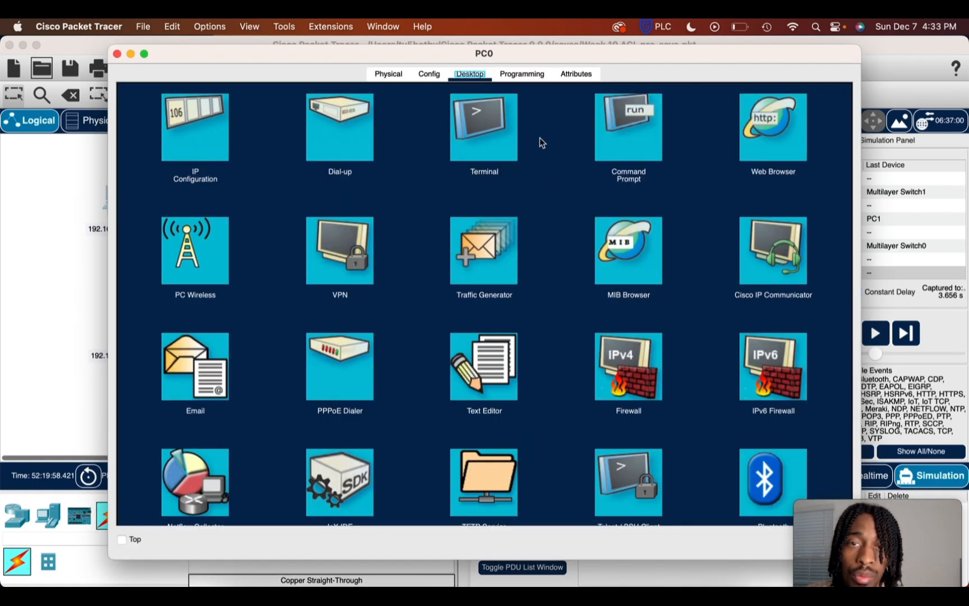
pyautogui.click(641, 147)
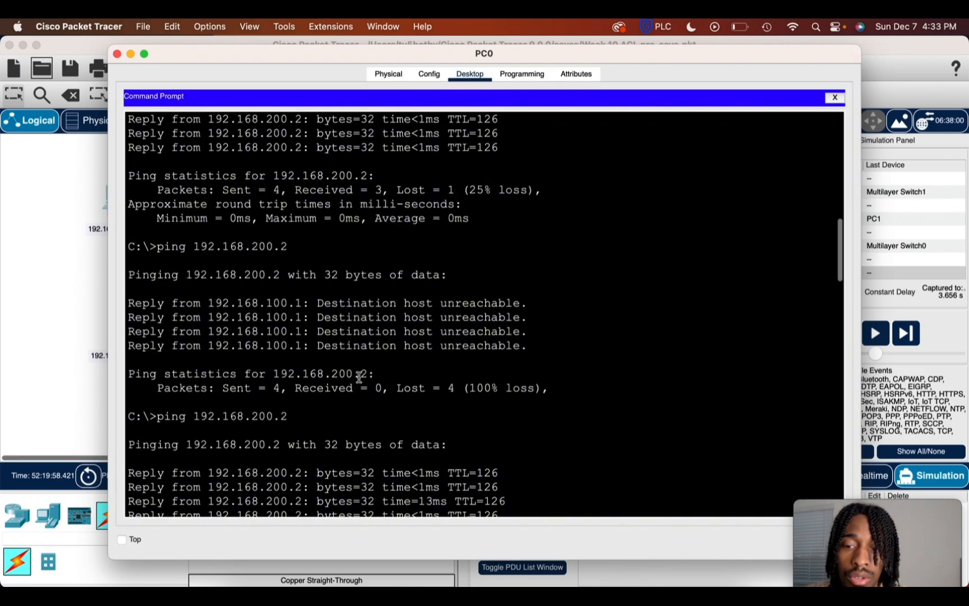
pyautogui.scroll(-15, 231, 429)
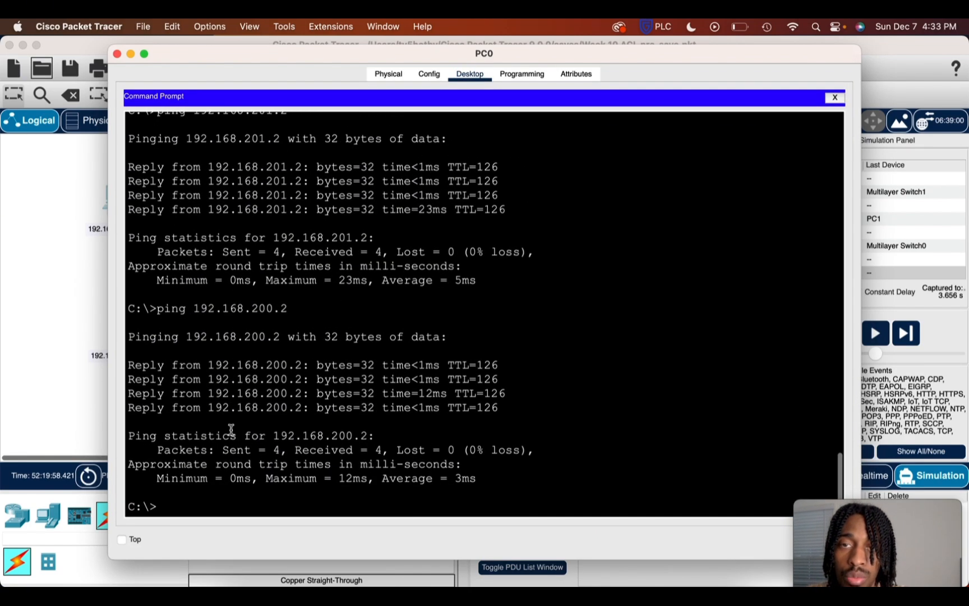
pyautogui.press('Up')
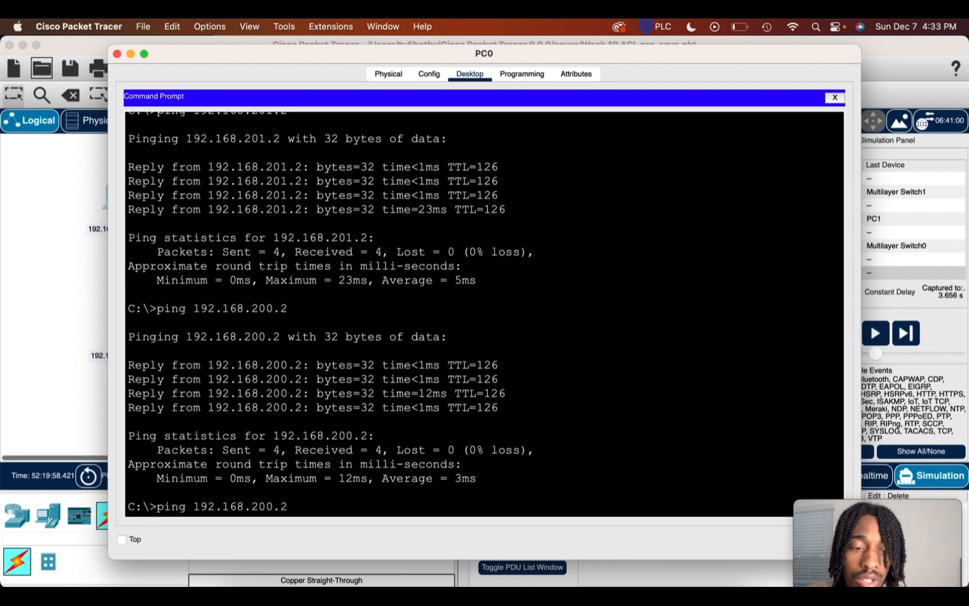
pyautogui.press('Return')
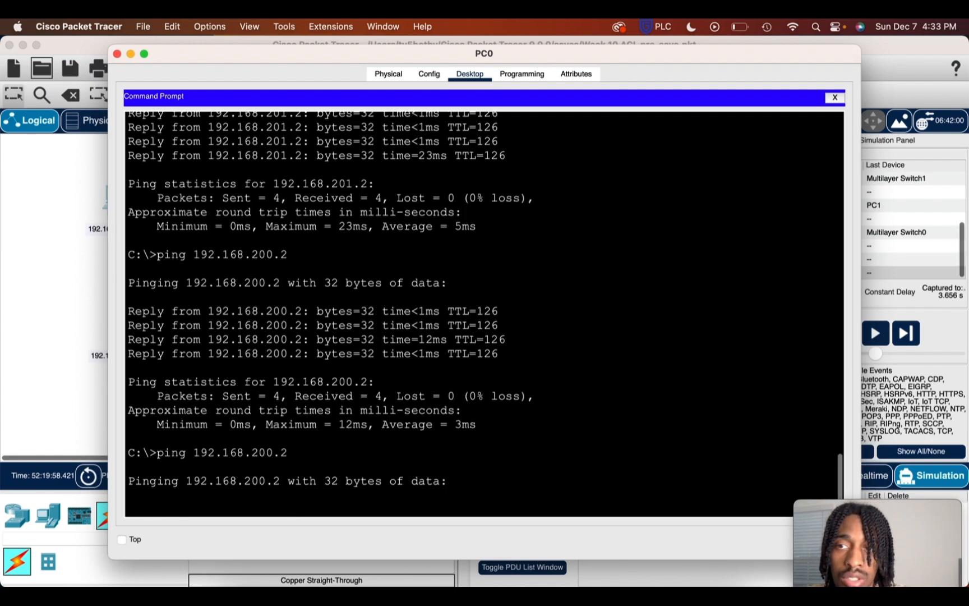
# Minimize PC0's window, play the simulation to trace its ping, pause it, and return to Realtime mode.
pyautogui.click(130, 54)
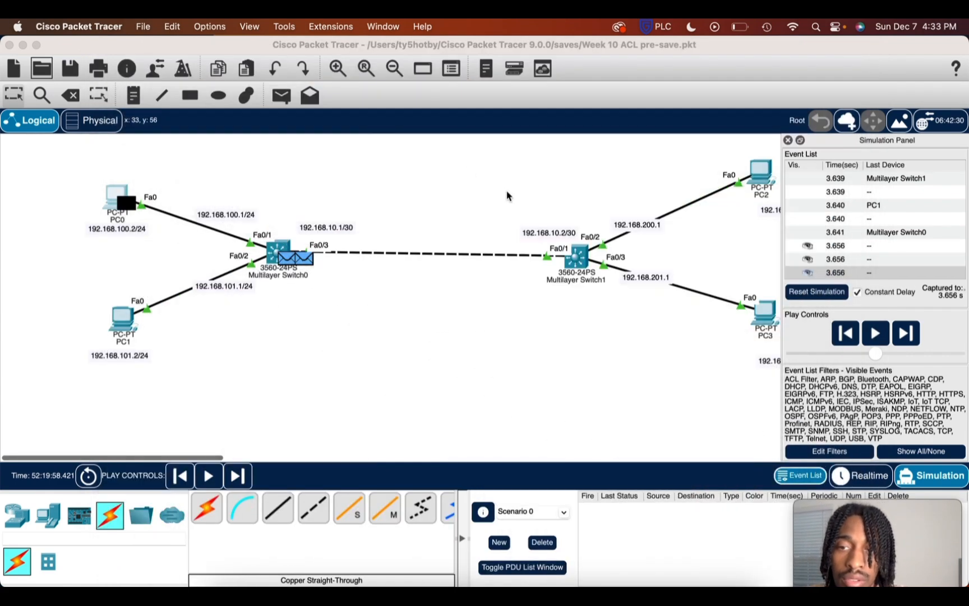
pyautogui.click(875, 333)
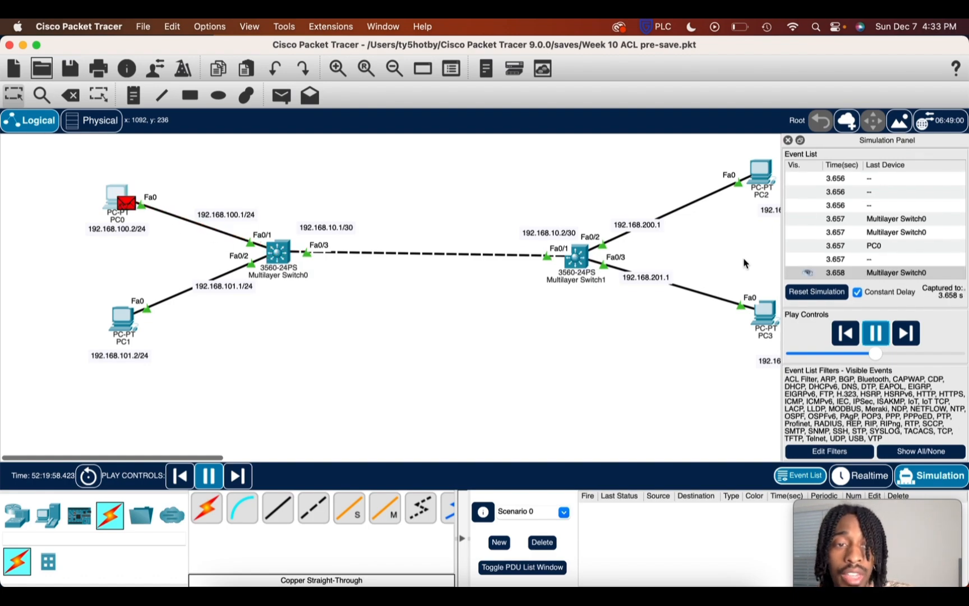
pyautogui.click(873, 332)
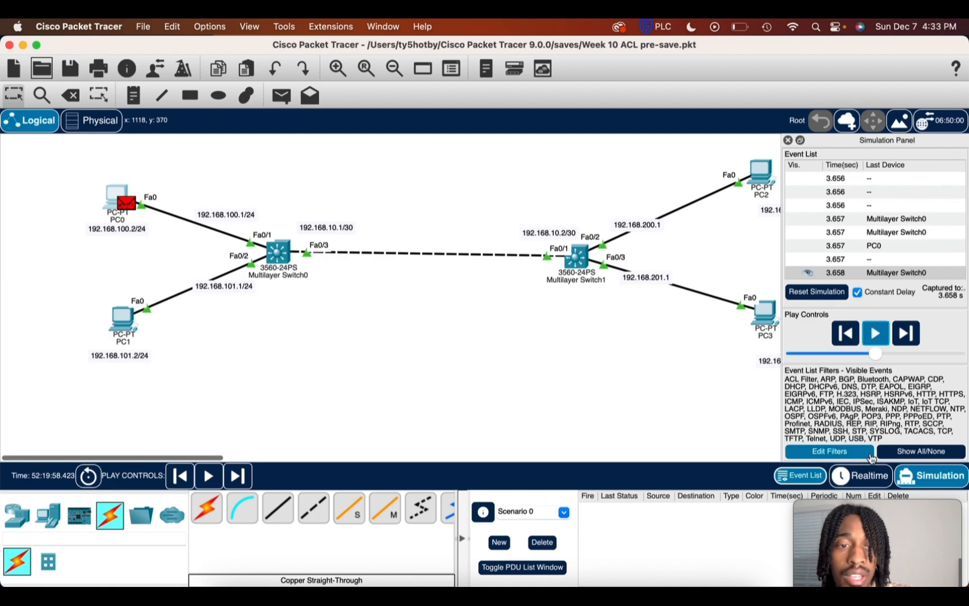
pyautogui.click(876, 476)
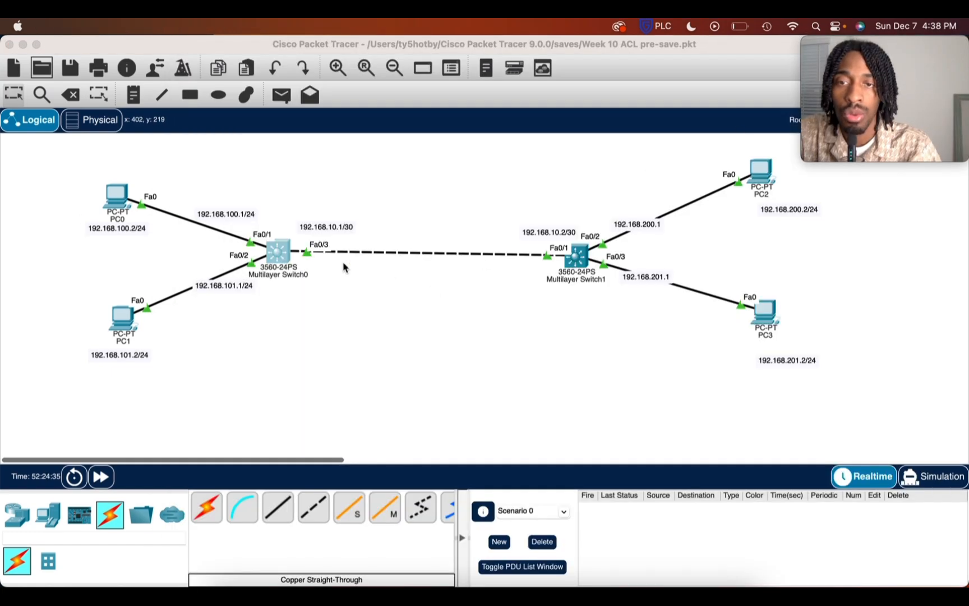
# Open the command line of Multilayer Switch0 and create an extended IP access list named NETWORKEX.
pyautogui.click(279, 255)
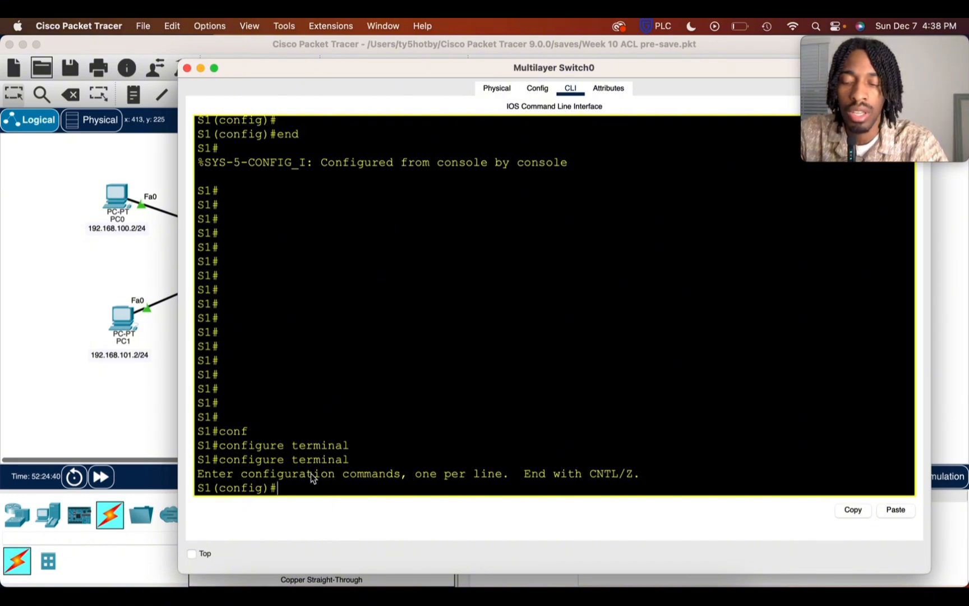
pyautogui.write('ip ')
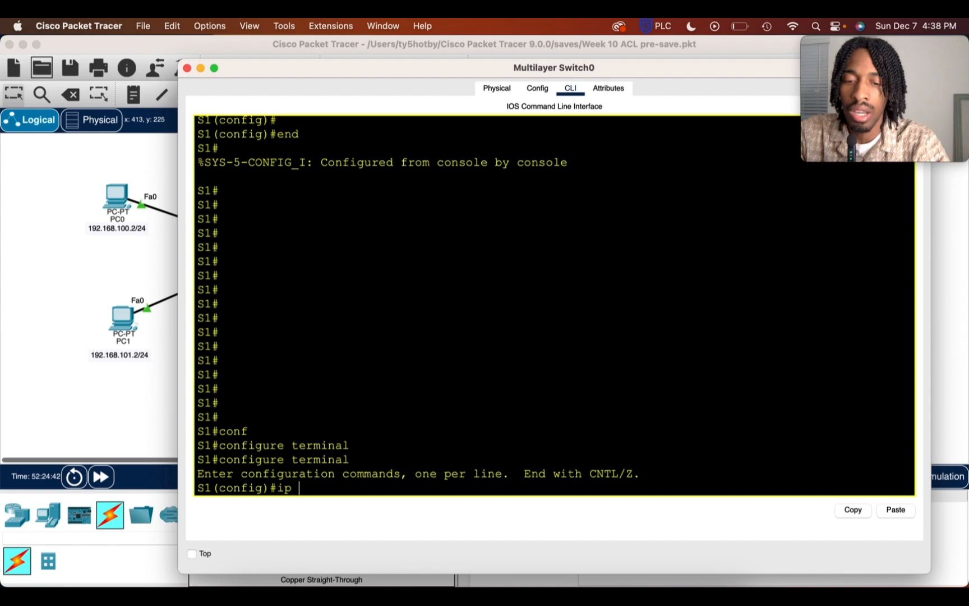
pyautogui.write('acc')
pyautogui.press('Tab')
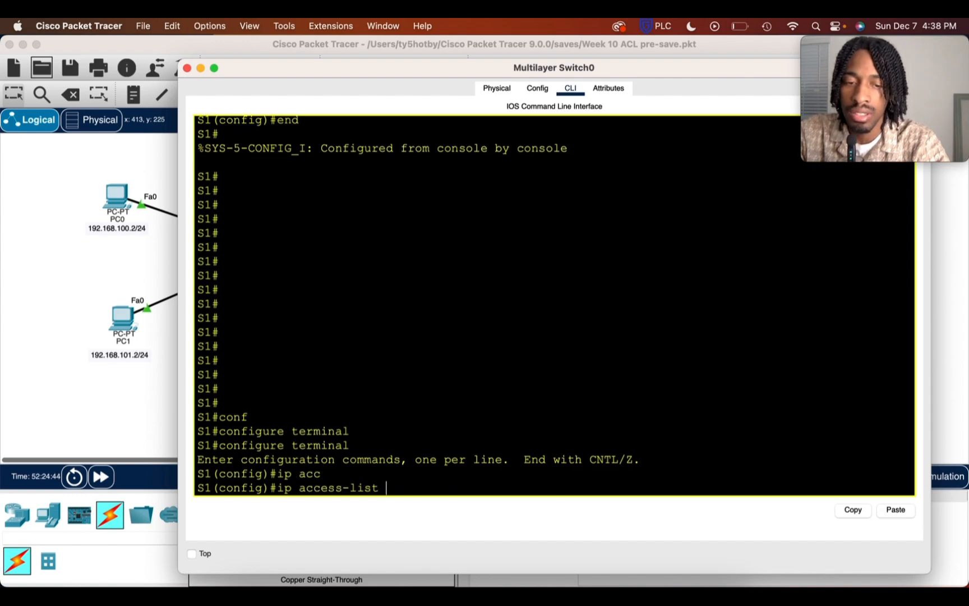
pyautogui.write('ext')
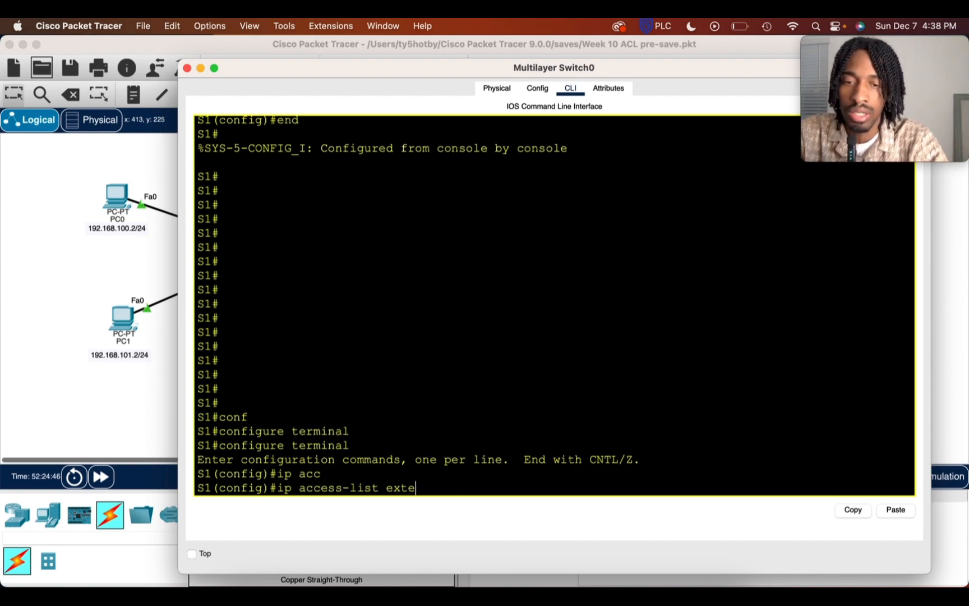
pyautogui.press('Tab')
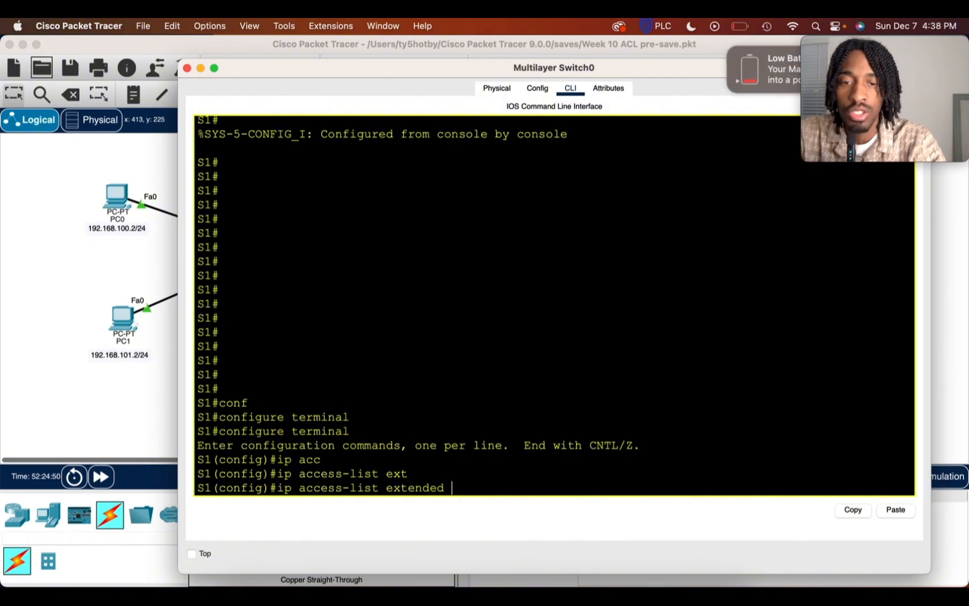
pyautogui.write('NERT')
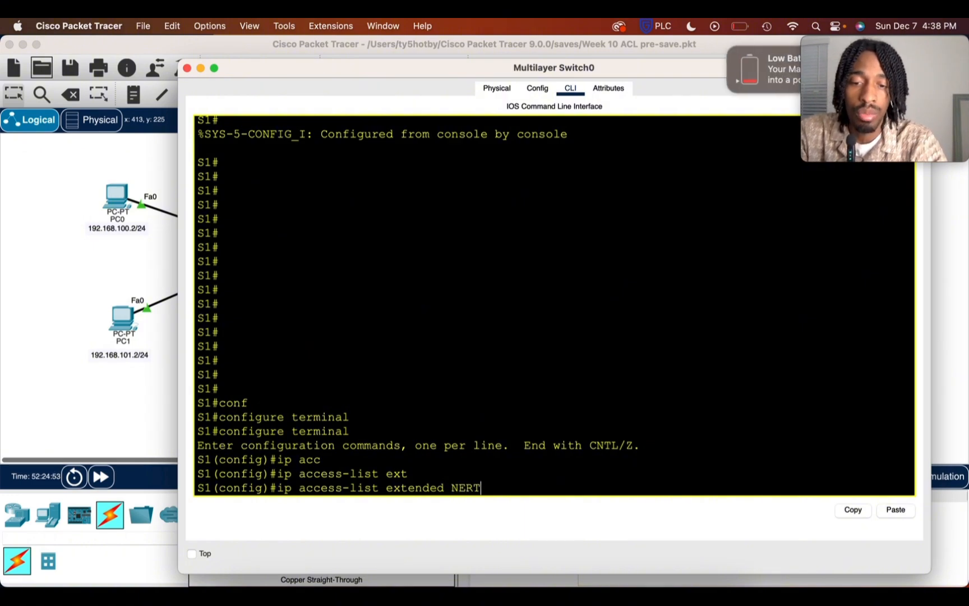
pyautogui.press('BackSpace')
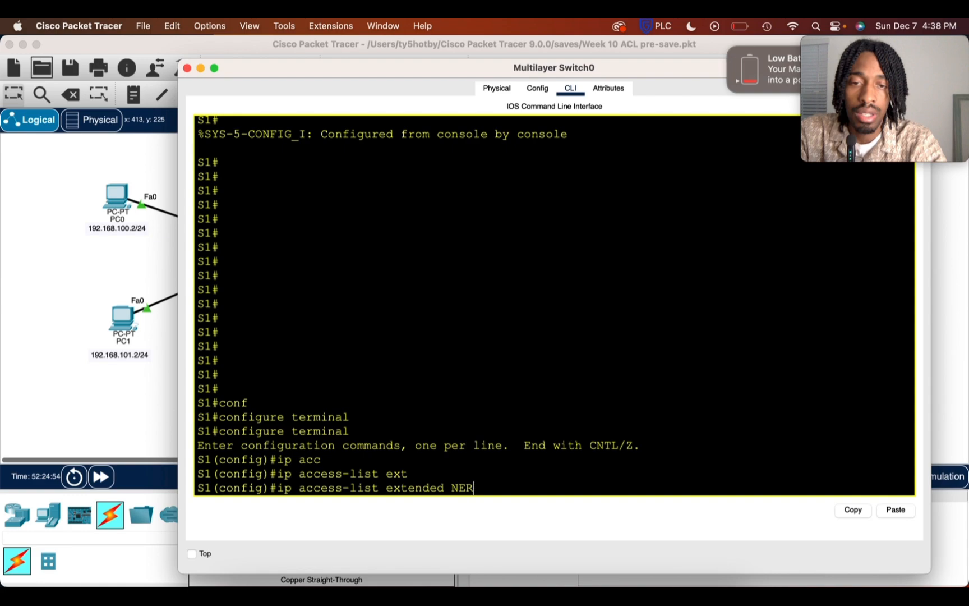
pyautogui.press('BackSpace')
pyautogui.write('TWORKEX')
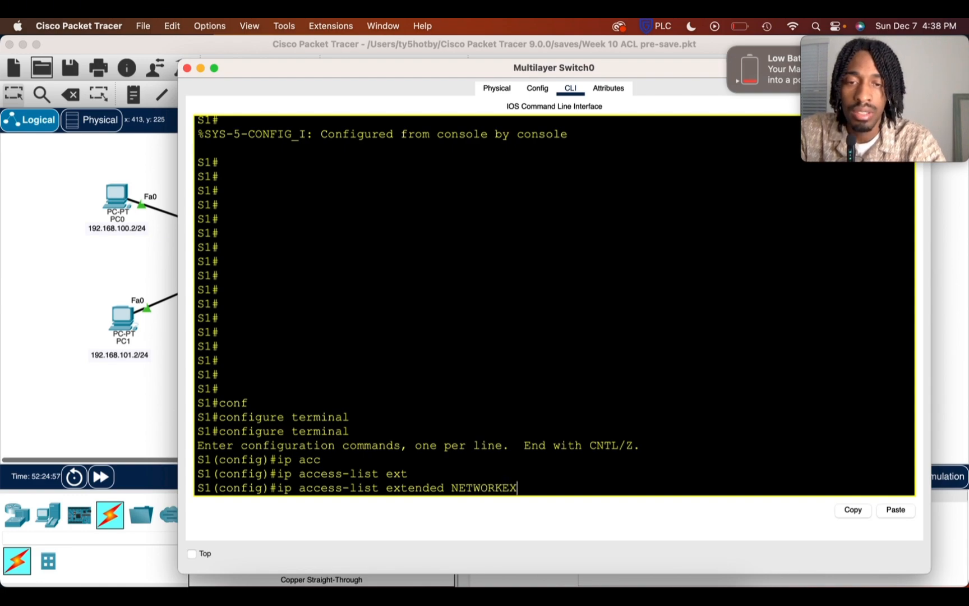
pyautogui.press('Return')
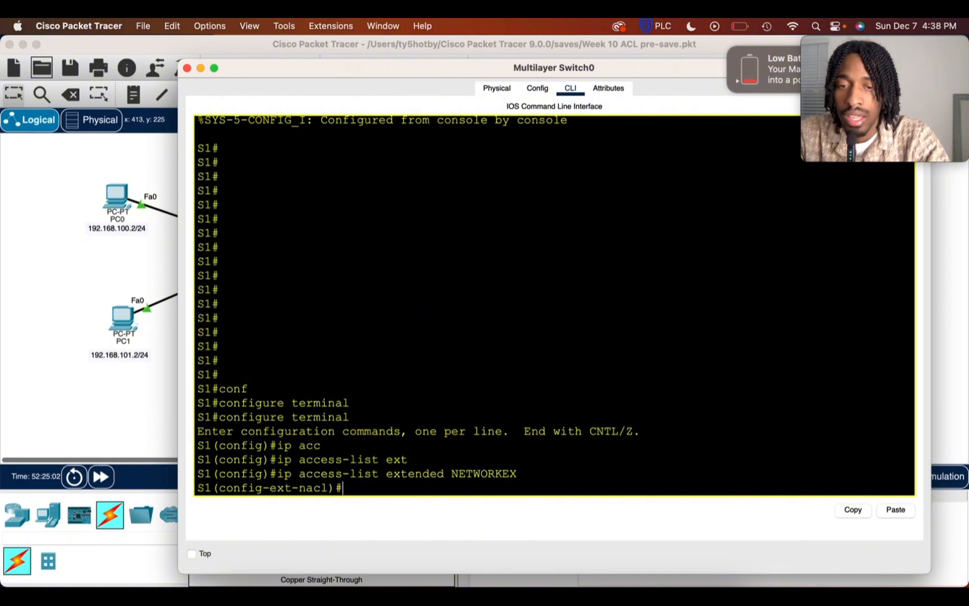
# Add a NETWORKEX rule denying OSPF from 192.168.0.0 with wildcard 0.0.0.255 to any destination, consulting the command help for each argument.
pyautogui.write('?')
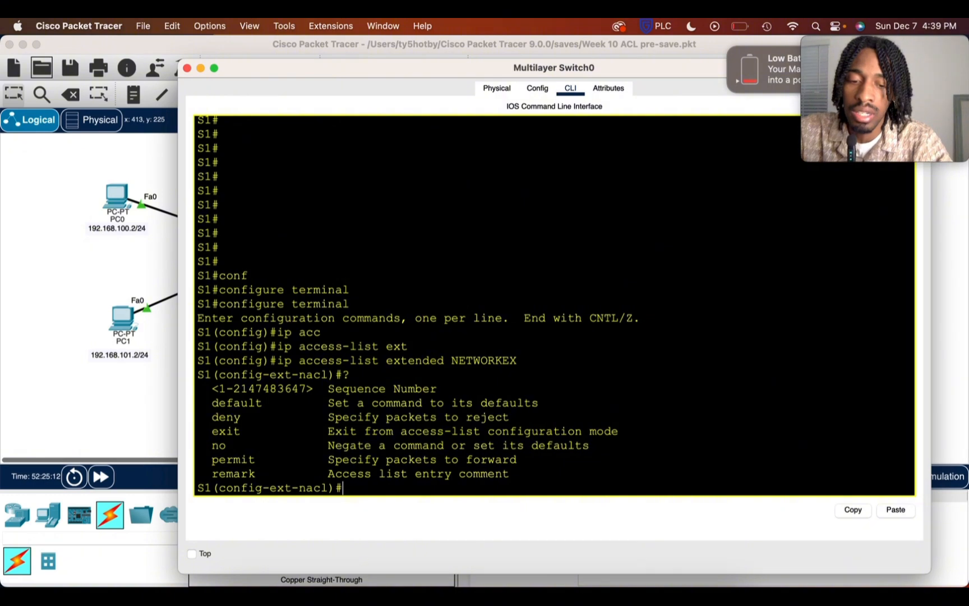
pyautogui.write('deny ?')
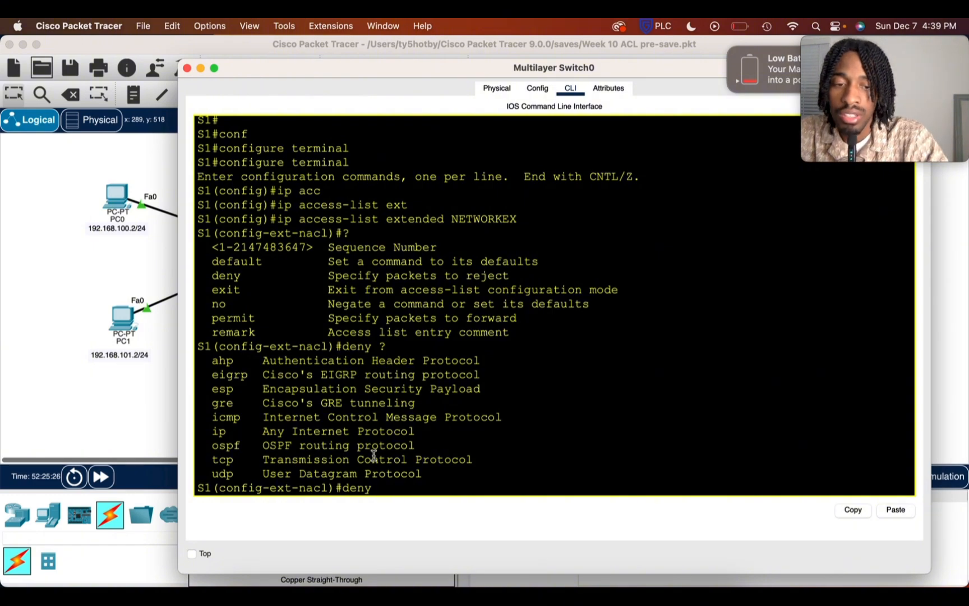
pyautogui.write('ospf')
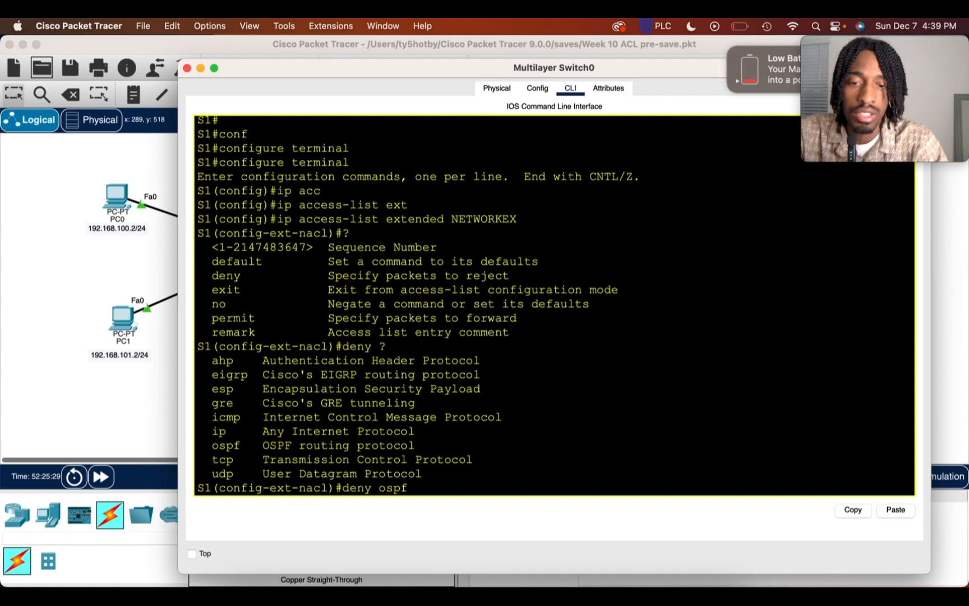
pyautogui.write(' ?')
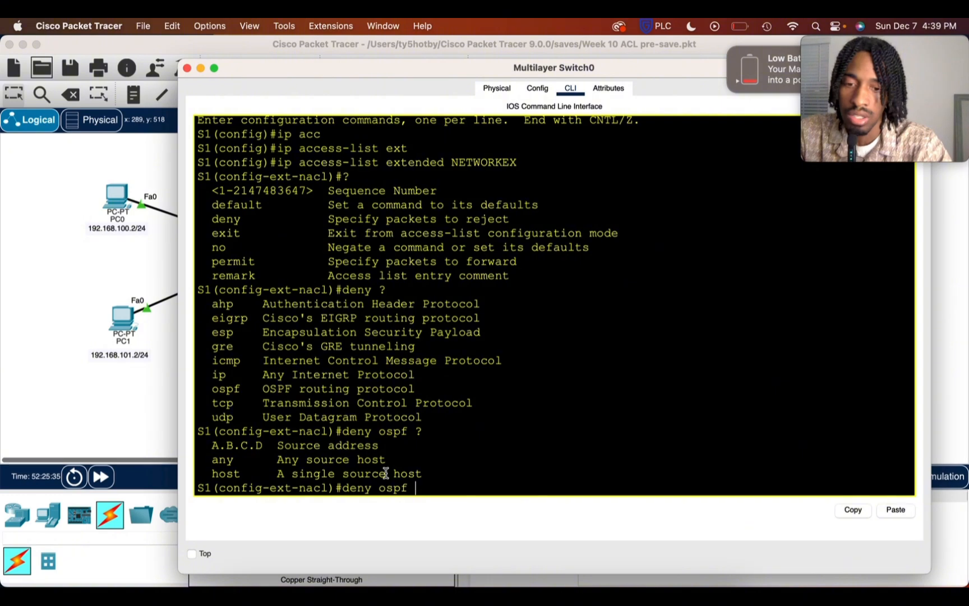
pyautogui.write('192.1')
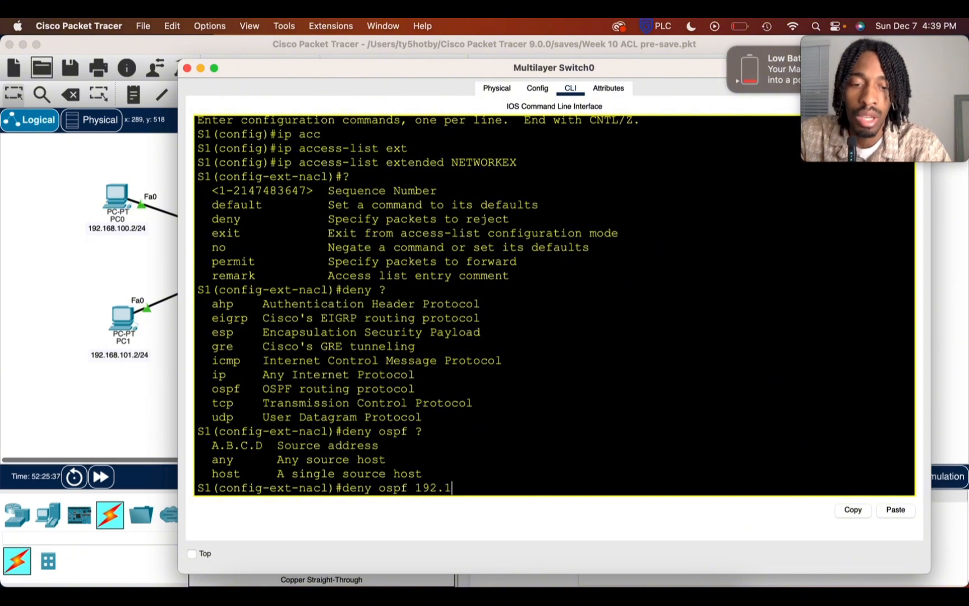
pyautogui.write('68.0.')
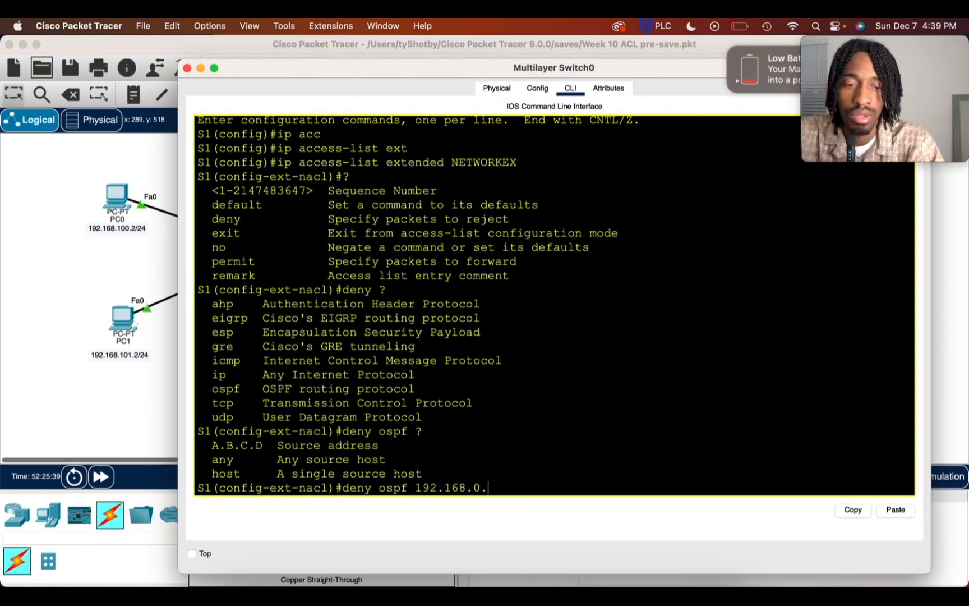
pyautogui.write('0')
pyautogui.moveTo(617, 69); pyautogui.dragTo(267, 89)
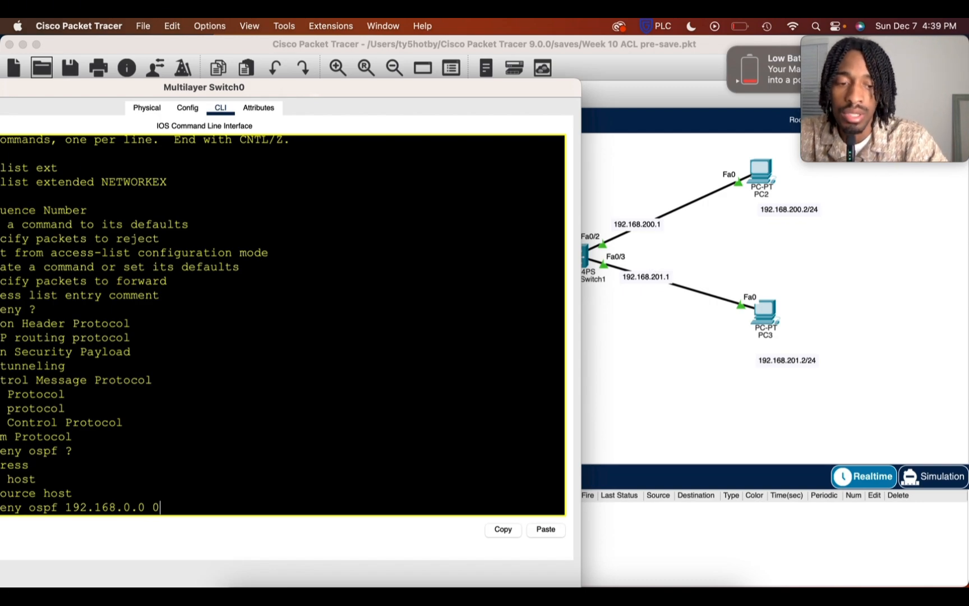
pyautogui.write('.0.0.')
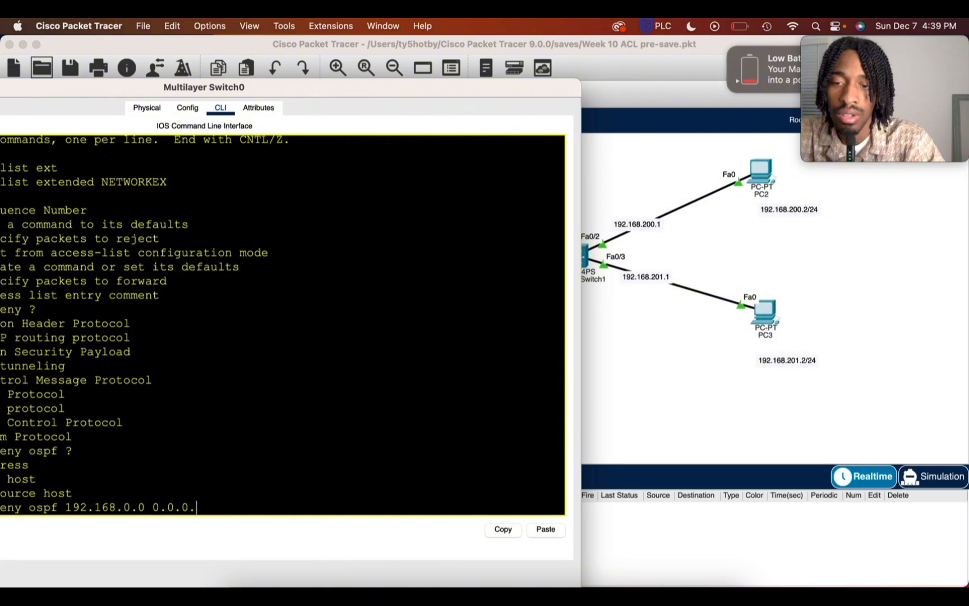
pyautogui.write('255')
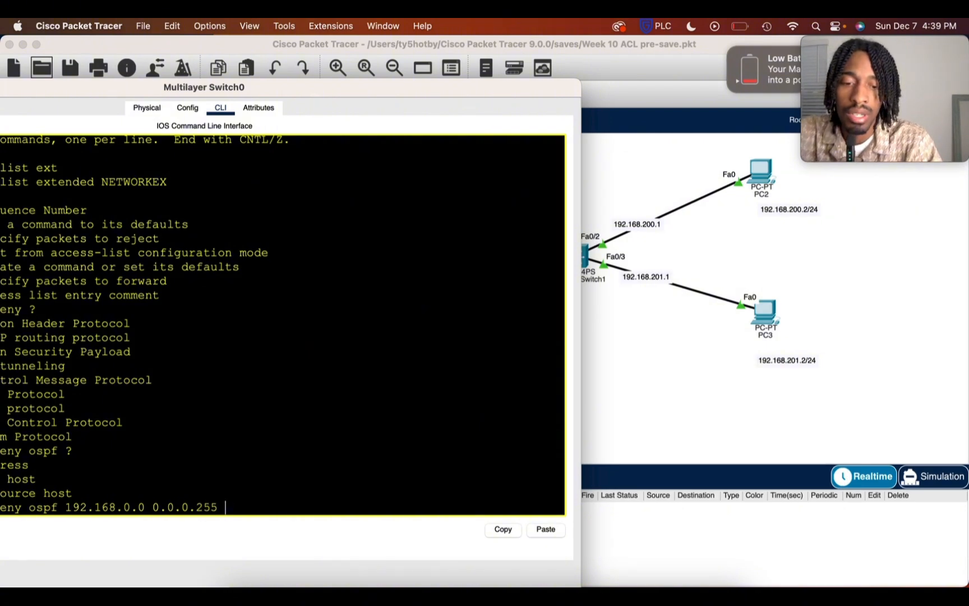
pyautogui.write(' ?')
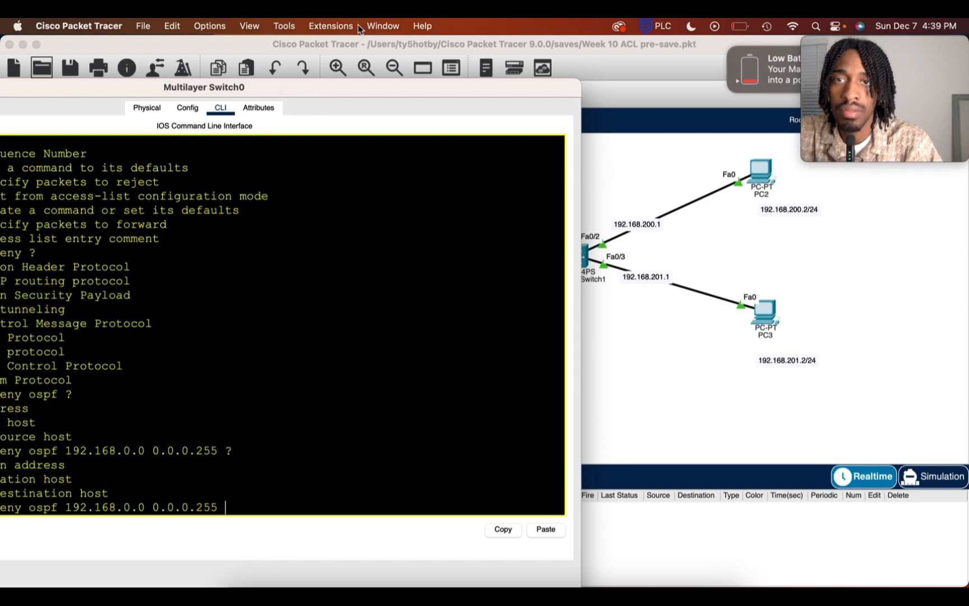
pyautogui.moveTo(304, 89); pyautogui.dragTo(557, 60)
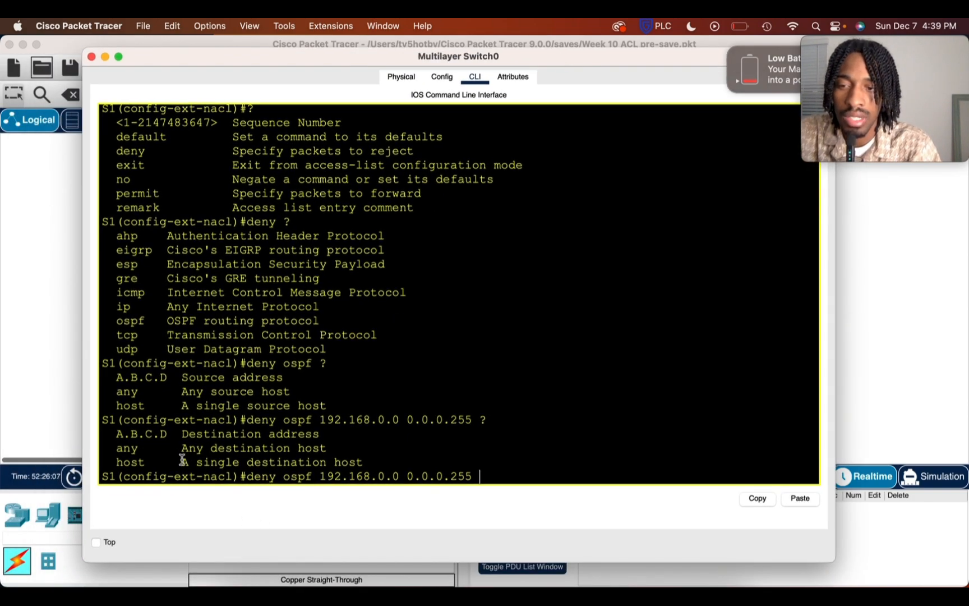
pyautogui.write('a')
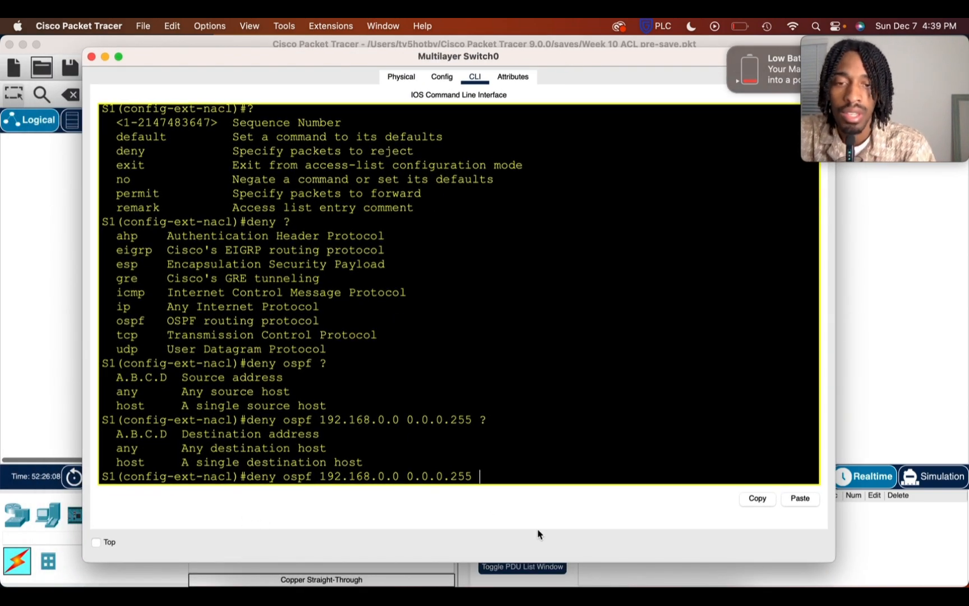
pyautogui.write('ny')
pyautogui.press('Return')
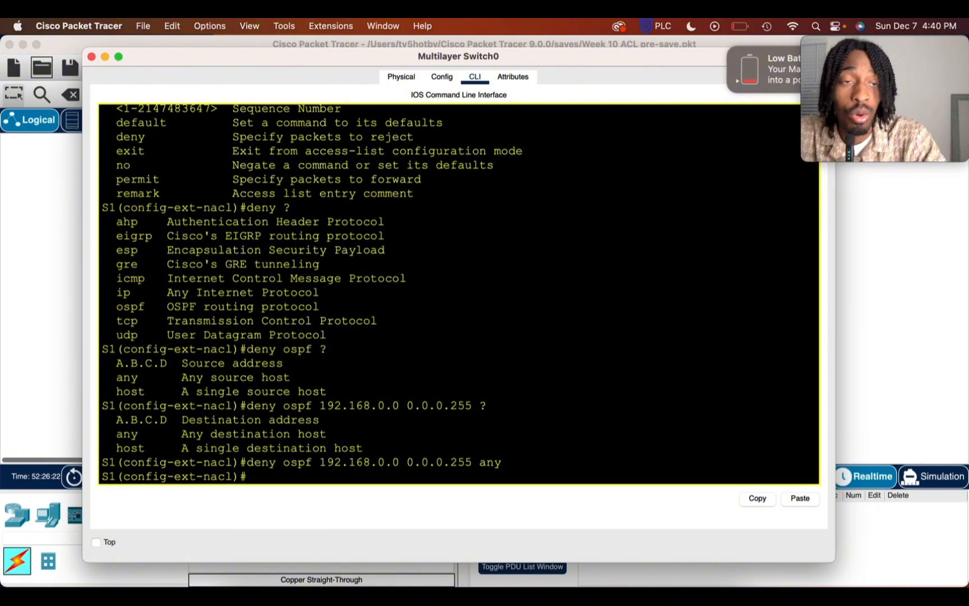
# End the access-list configuration on the switch and re-enter global configuration mode.
pyautogui.write('end')
pyautogui.press('Return')
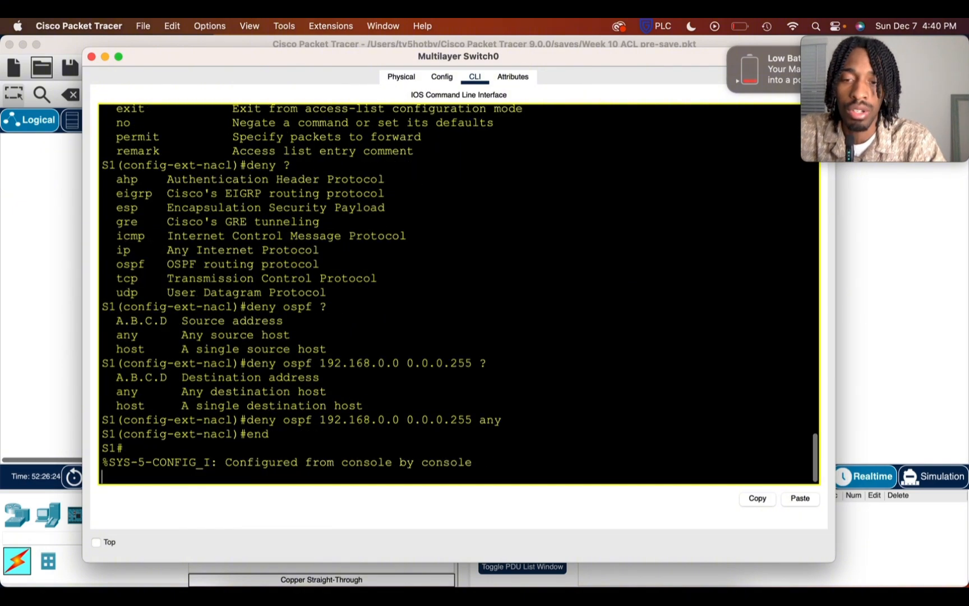
pyautogui.write('conf')
pyautogui.press('Tab')
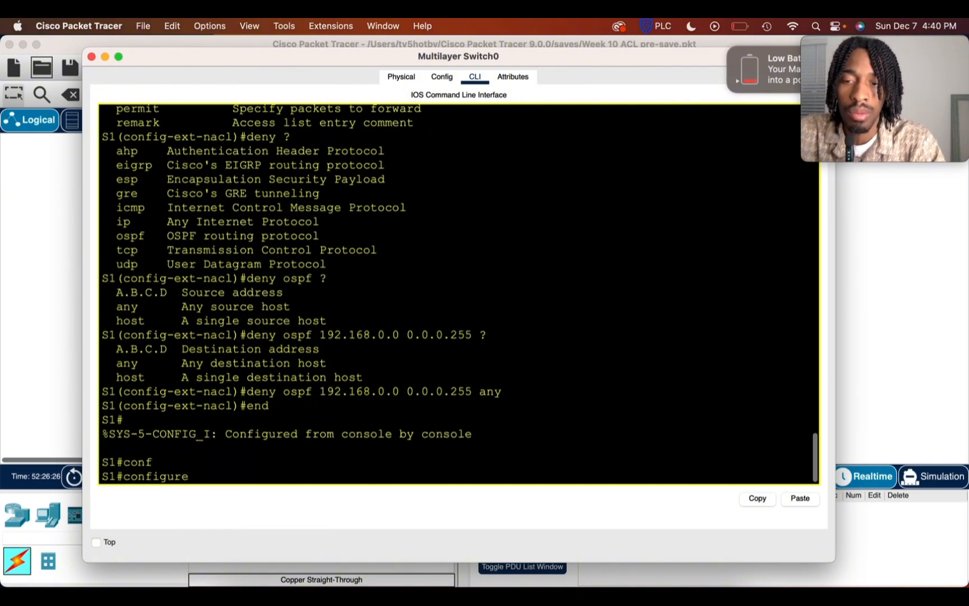
pyautogui.write('ter')
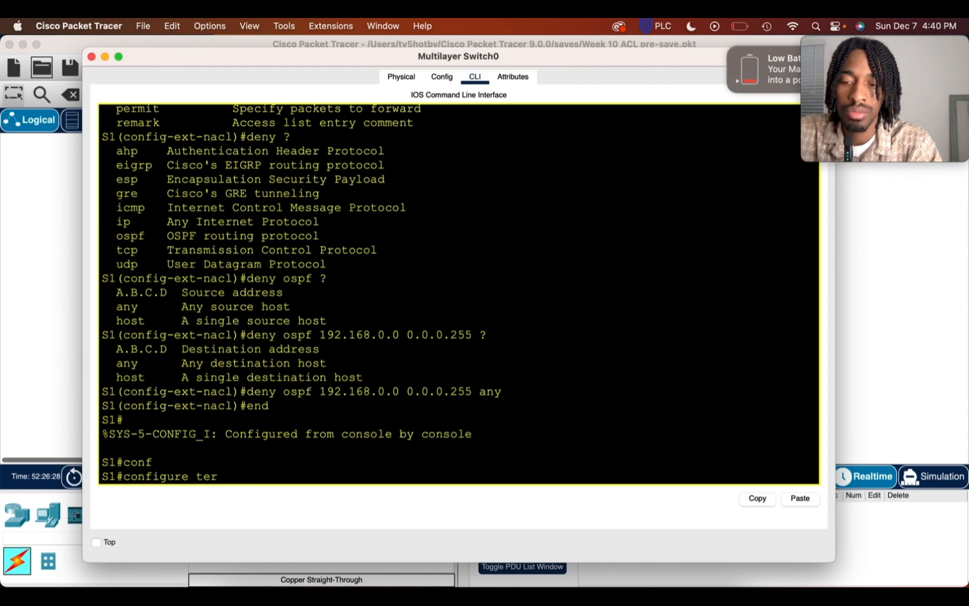
pyautogui.press('Tab')
pyautogui.press('Return')
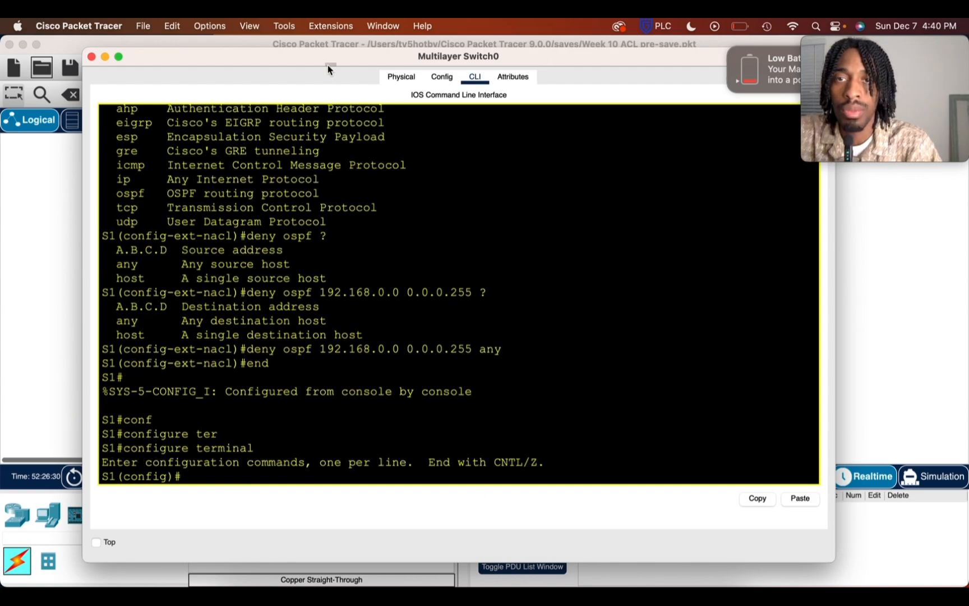
# Check the port linking the two switches in the topology and enter interface configuration for fastEthernet 0/3.
pyautogui.moveTo(328, 64); pyautogui.dragTo(331, 341)
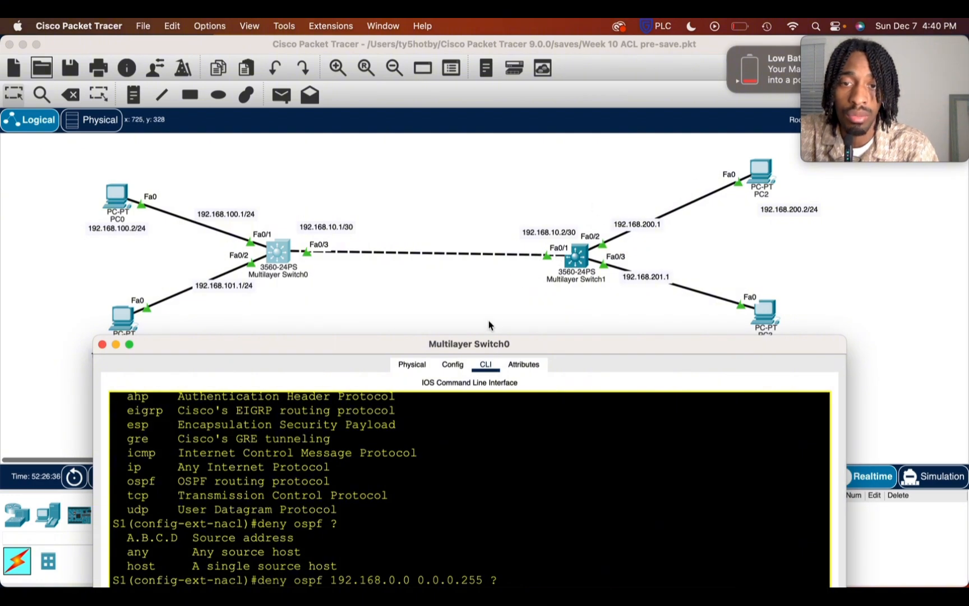
pyautogui.moveTo(486, 343); pyautogui.dragTo(507, 85)
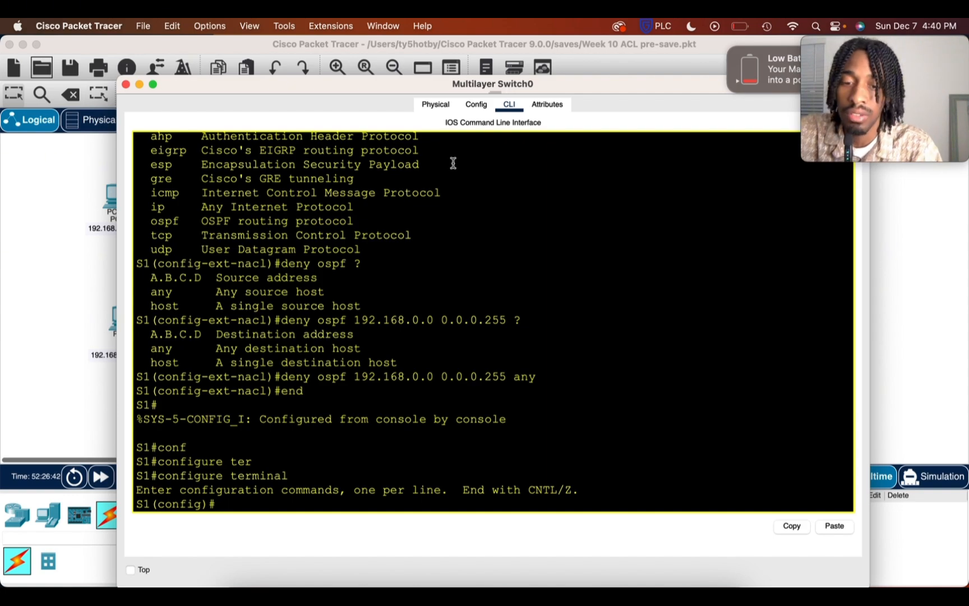
pyautogui.write('interfe')
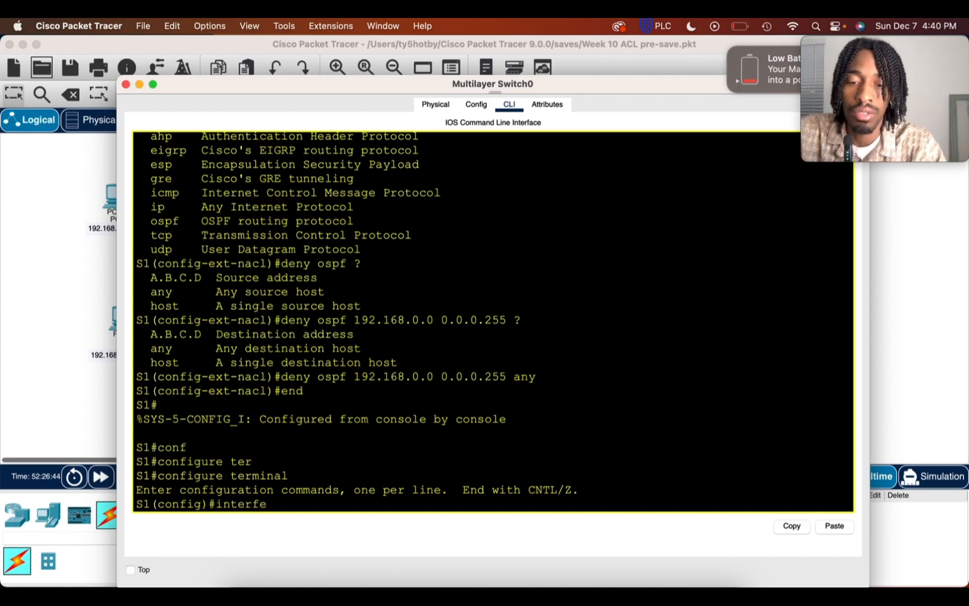
pyautogui.write('ace fas')
pyautogui.press('Tab')
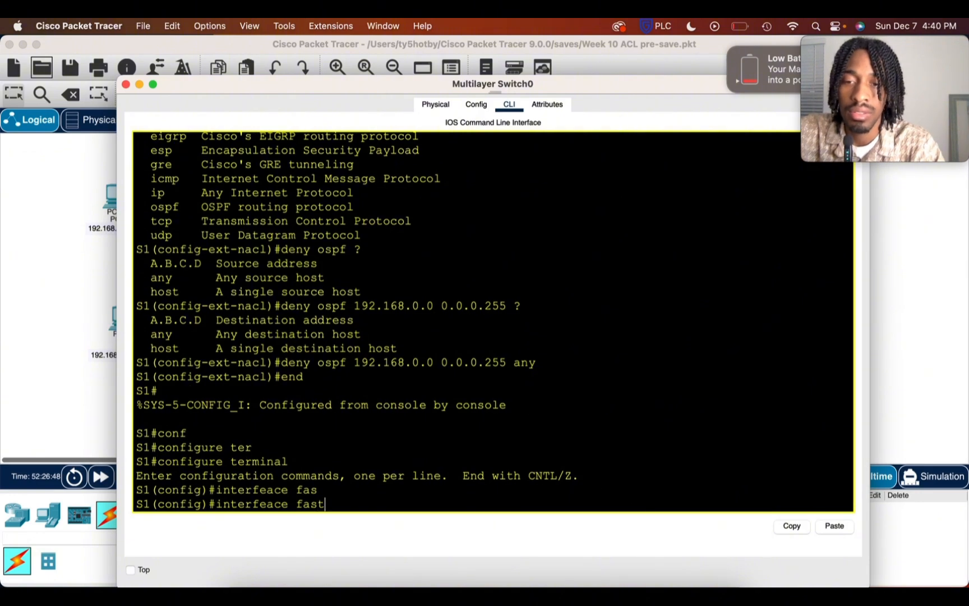
pyautogui.press('BackSpace')
pyautogui.press('BackSpace')
pyautogui.press('BackSpace')
pyautogui.press('BackSpace')
pyautogui.press('BackSpace')
pyautogui.press('BackSpace')
pyautogui.press('BackSpace')
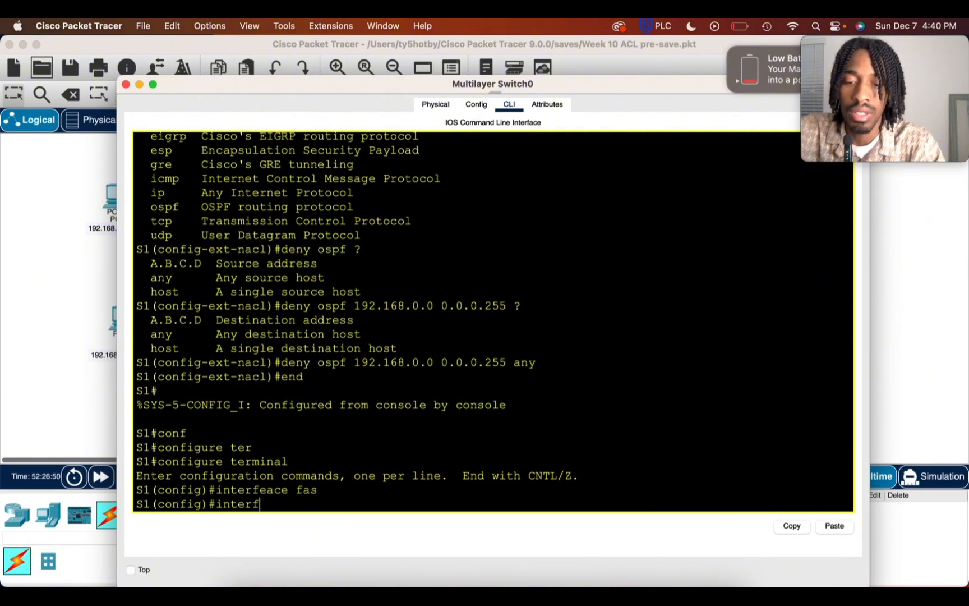
pyautogui.write('ace fas')
pyautogui.press('Tab')
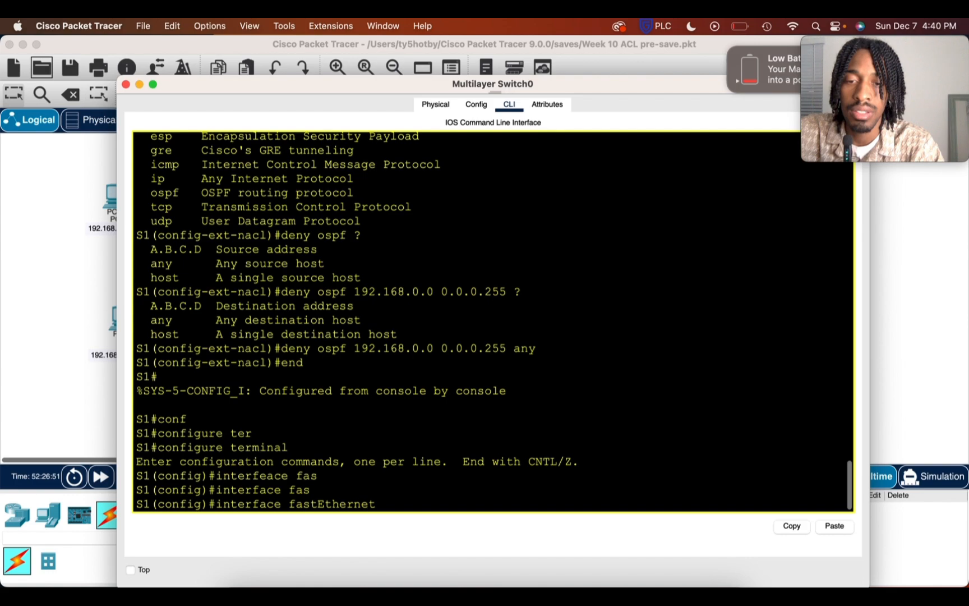
pyautogui.write('03')
pyautogui.press('BackSpace')
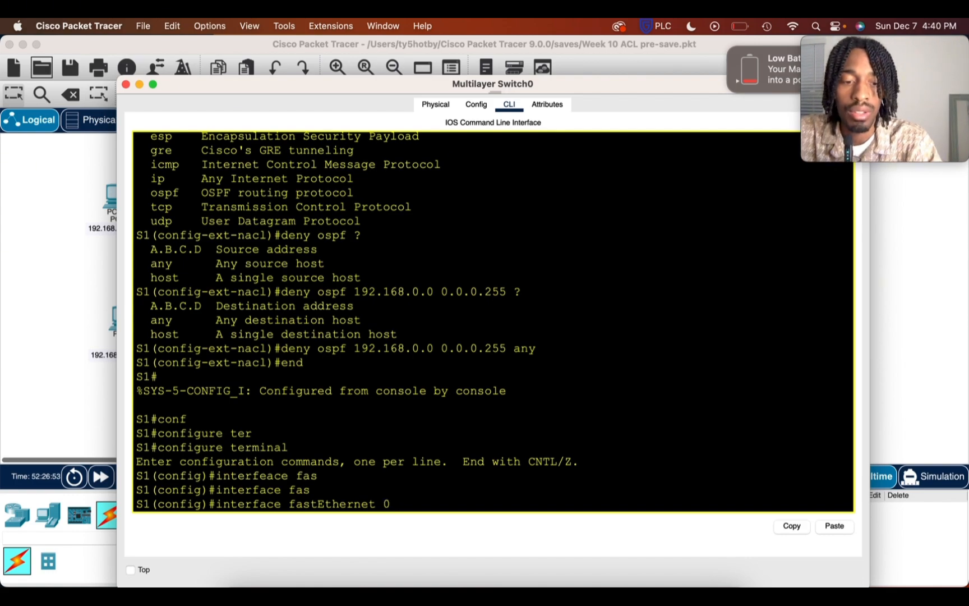
pyautogui.write('/3')
pyautogui.press('Return')
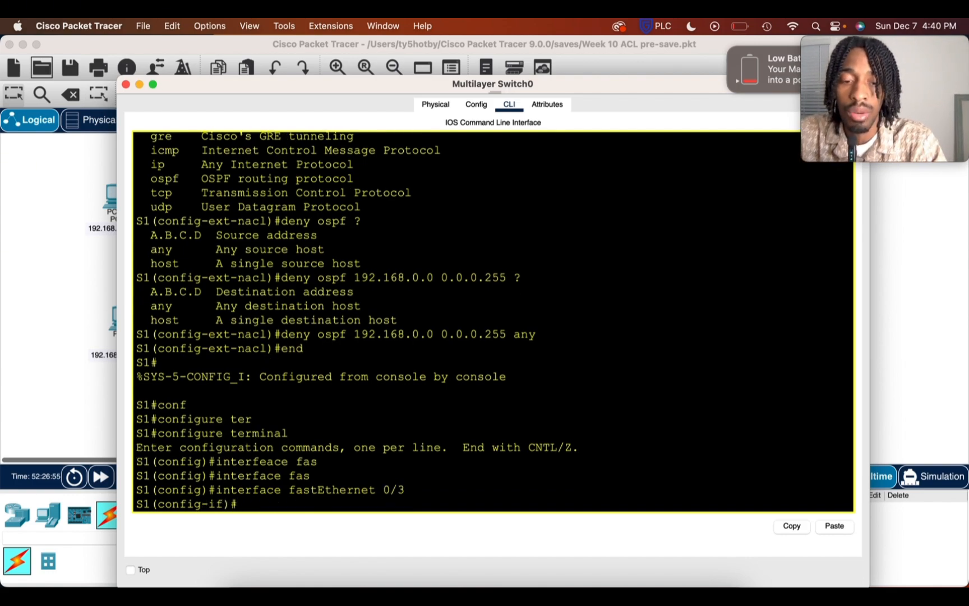
# Apply access list NETWORKEX to inbound packets on the interface, consulting the access-group help for its arguments.
pyautogui.write('ip ac')
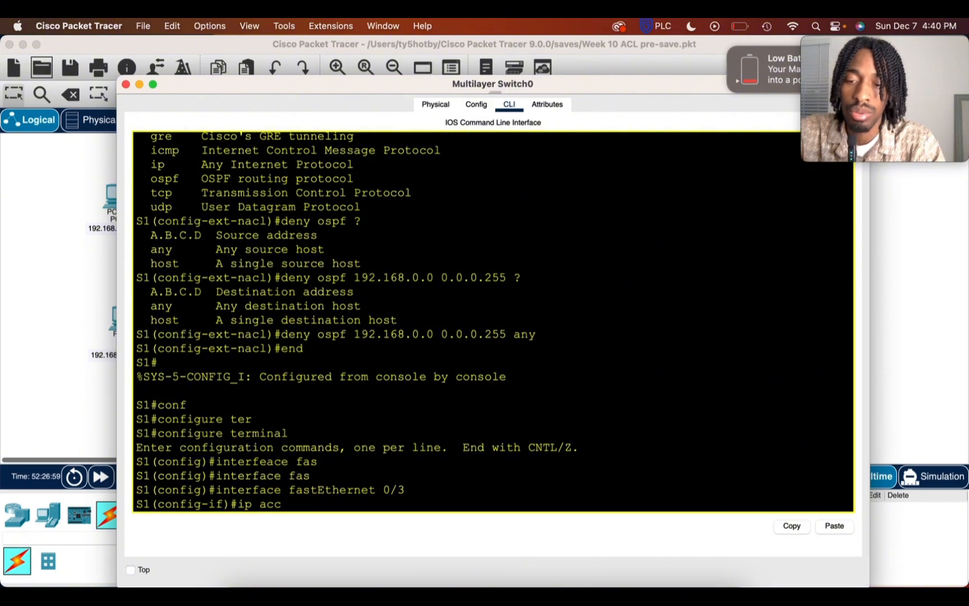
pyautogui.write('c')
pyautogui.press('Tab')
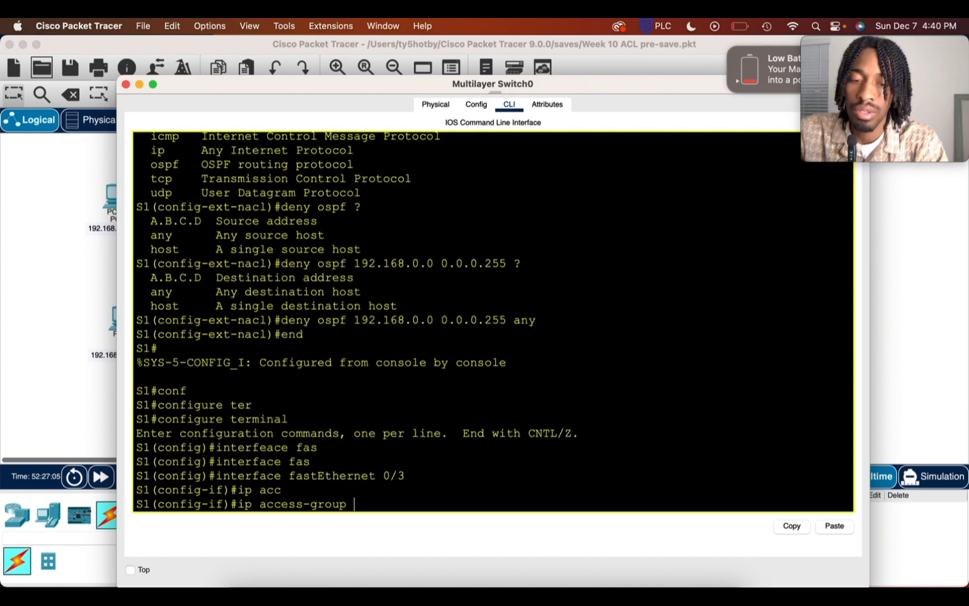
pyautogui.write('ex')
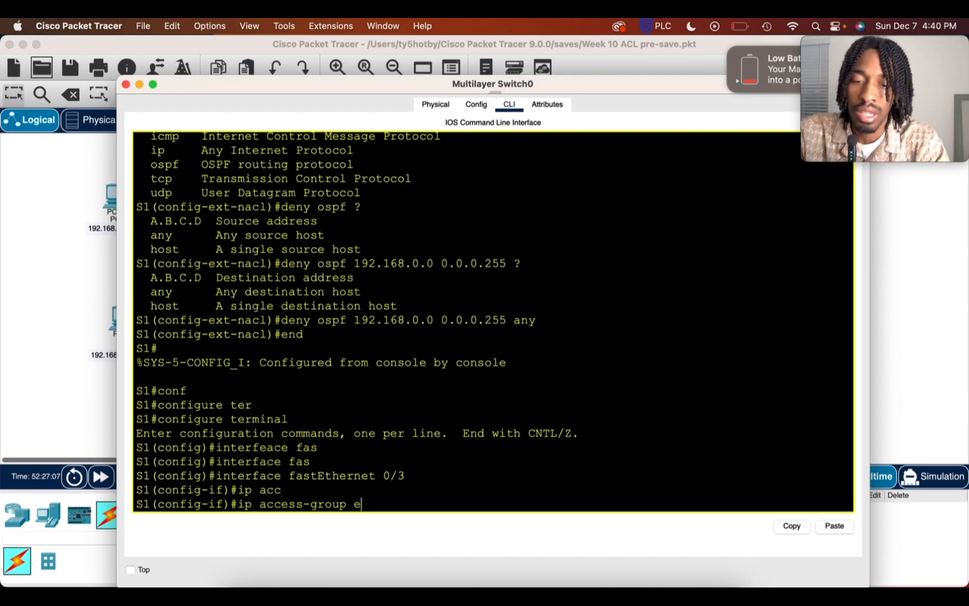
pyautogui.press('BackSpace')
pyautogui.press('BackSpace')
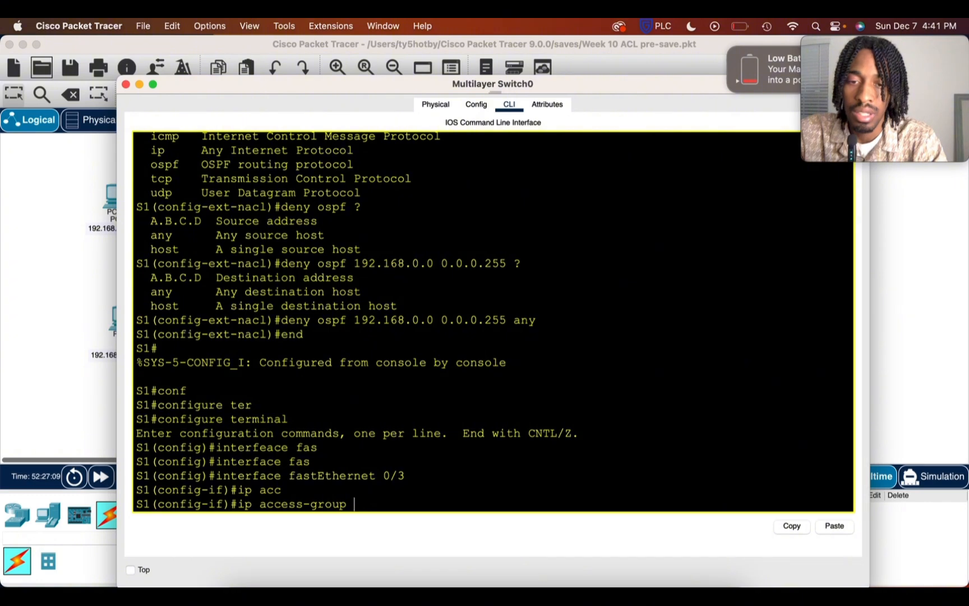
pyautogui.write('?')
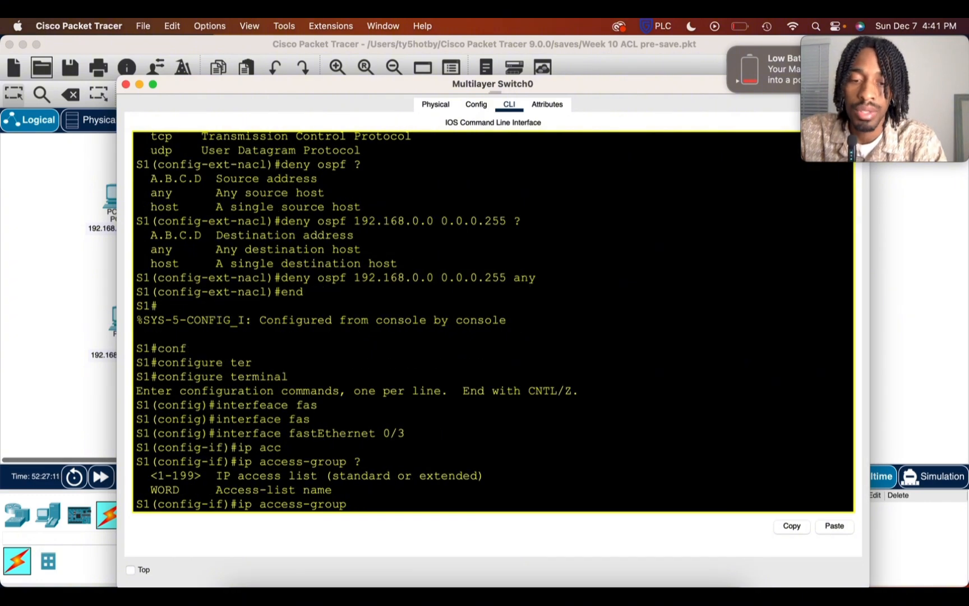
pyautogui.write('NETWORKEX')
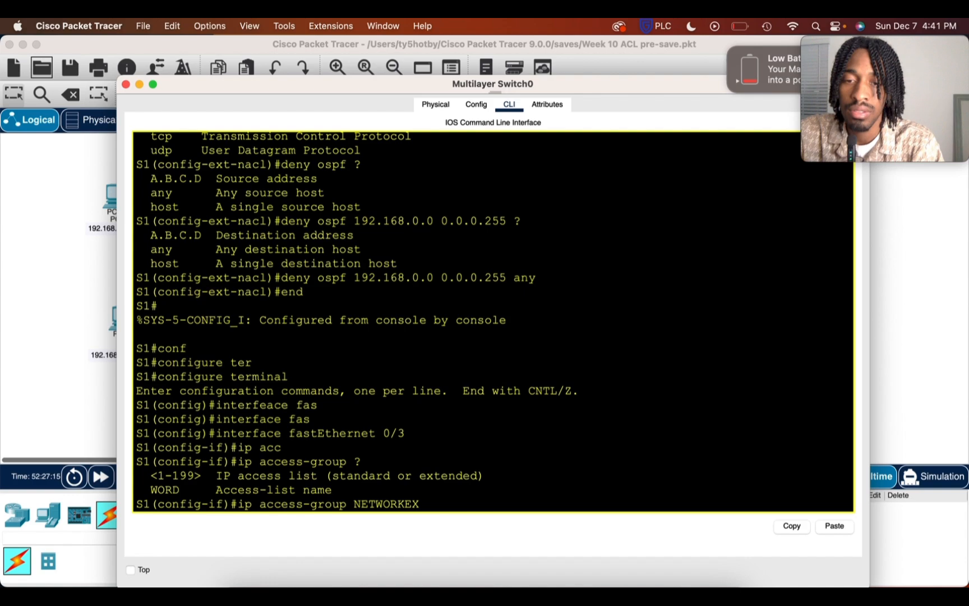
pyautogui.write(' ?')
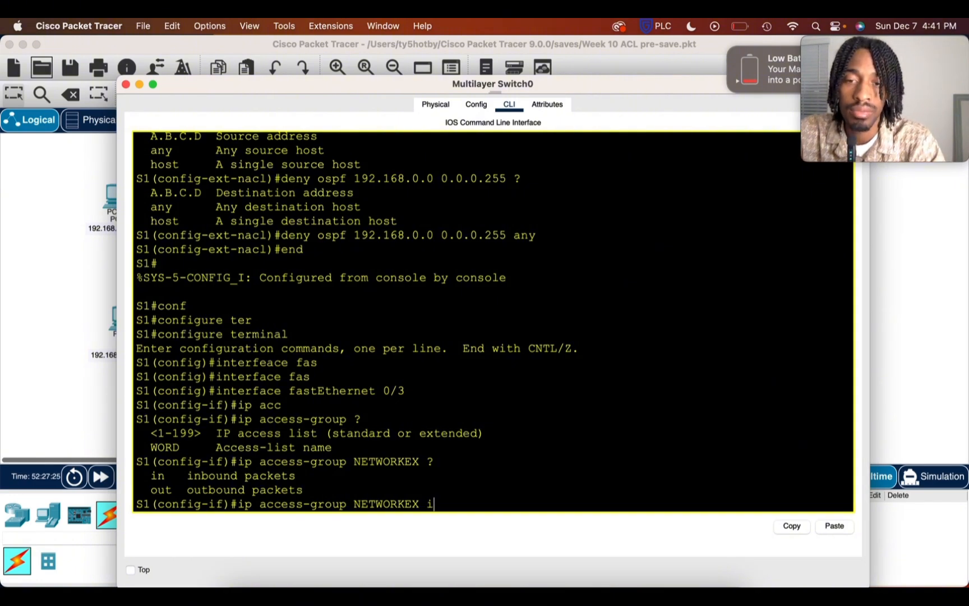
pyautogui.write('n')
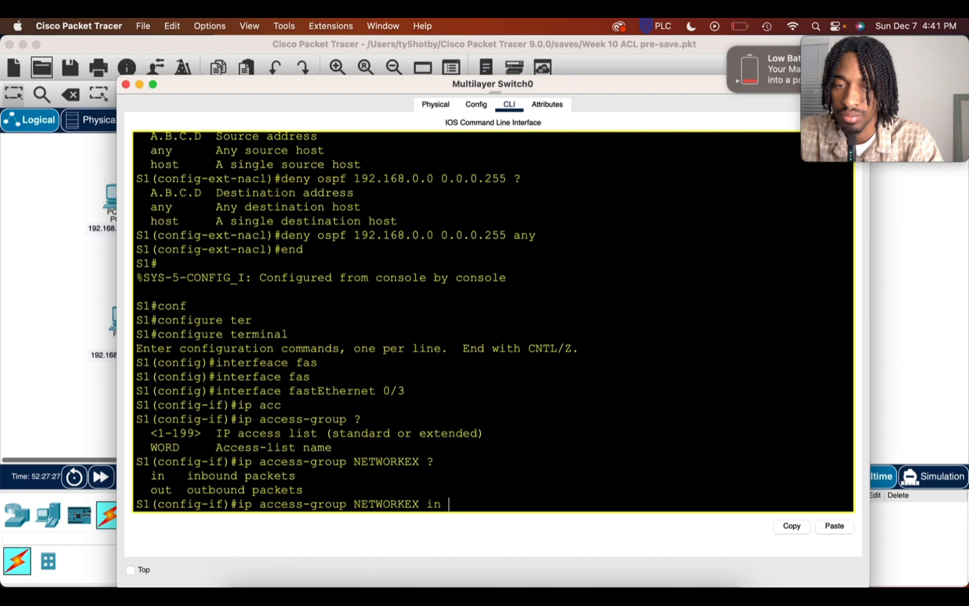
pyautogui.write(' ?')
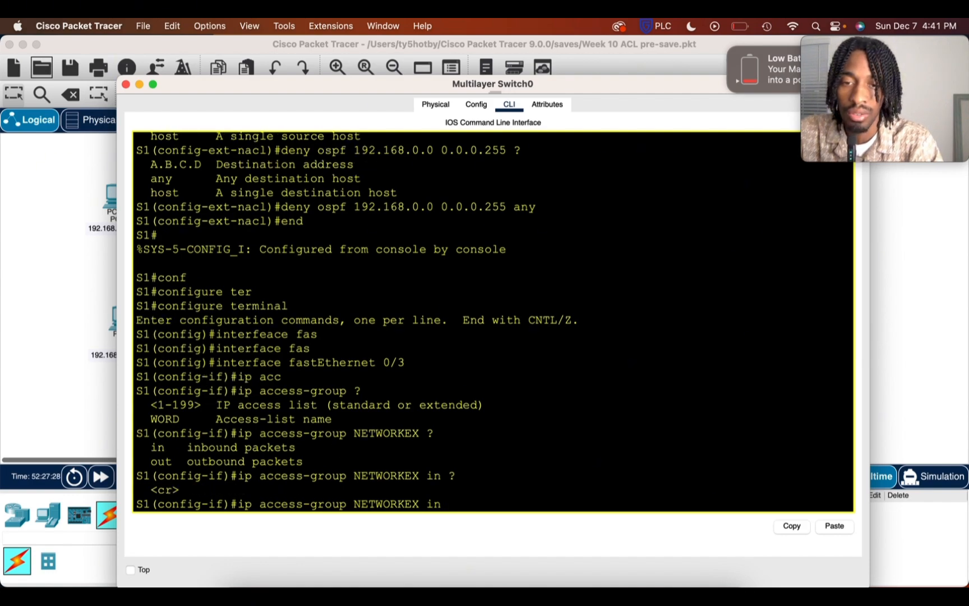
pyautogui.press('Return')
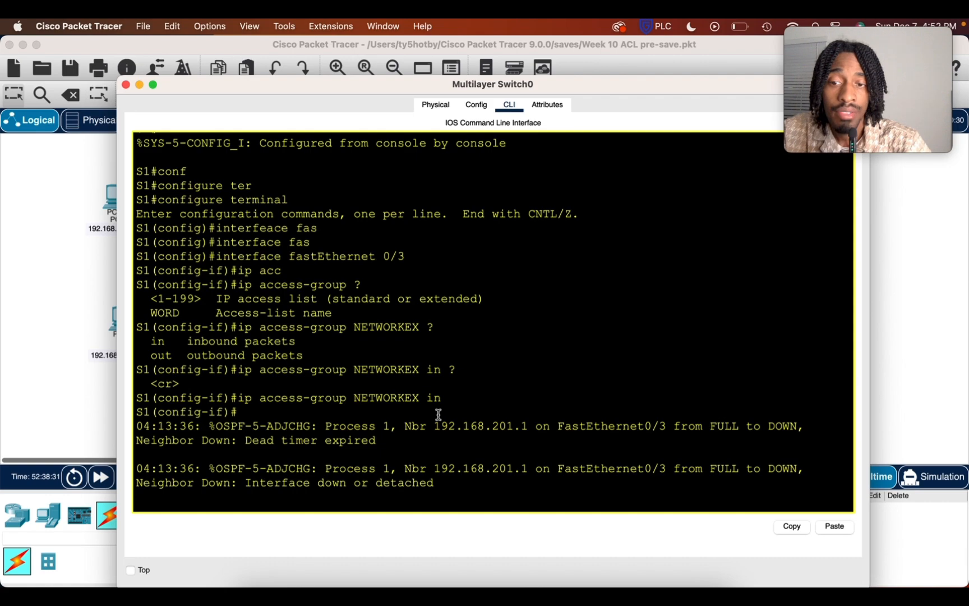
# Put away the switch console and ping 192.168.100.2 from PC3's command prompt, keeping the topology in view beside it.
pyautogui.scroll(-1, 396, 458)
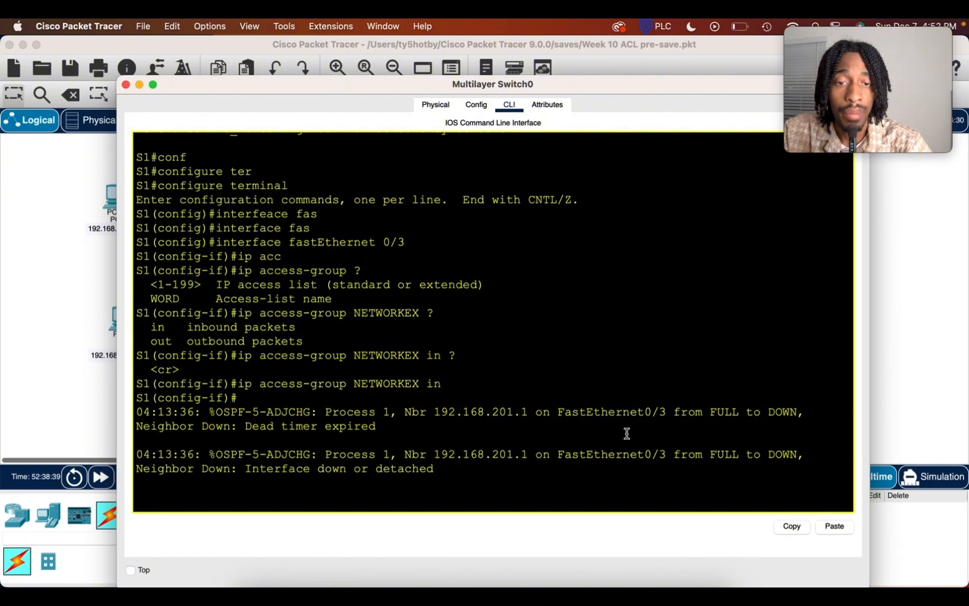
pyautogui.click(139, 84)
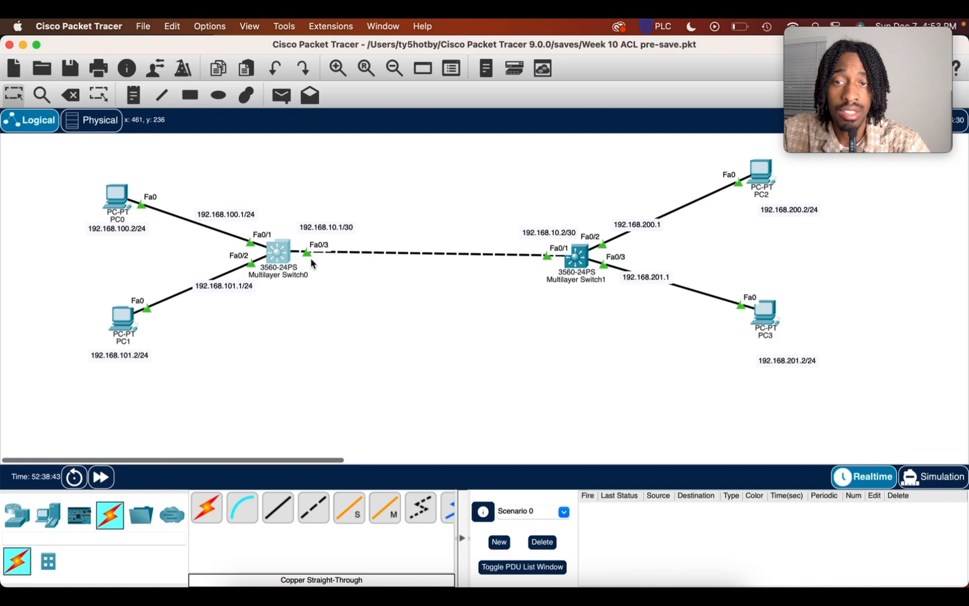
pyautogui.click(769, 315)
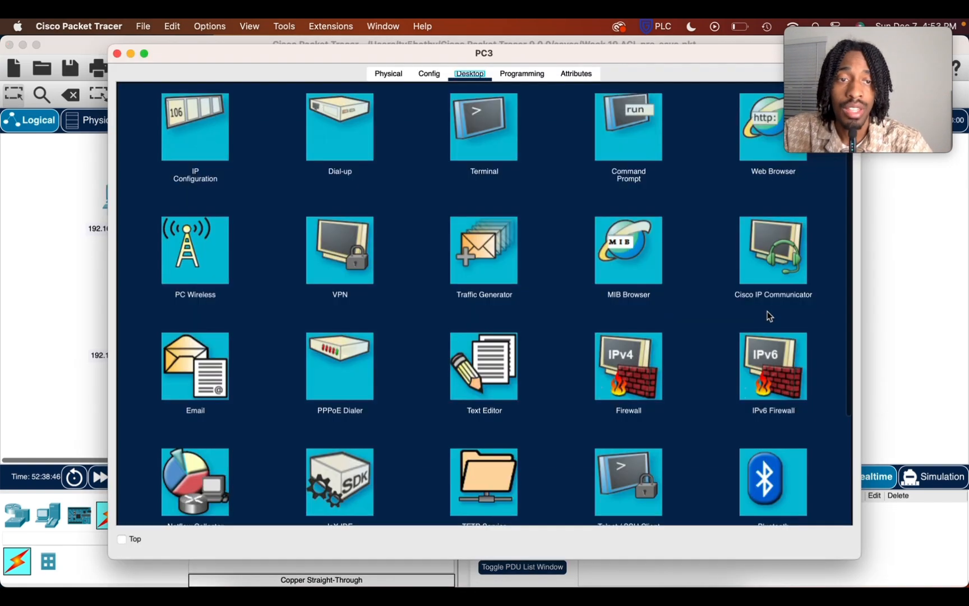
pyautogui.click(636, 152)
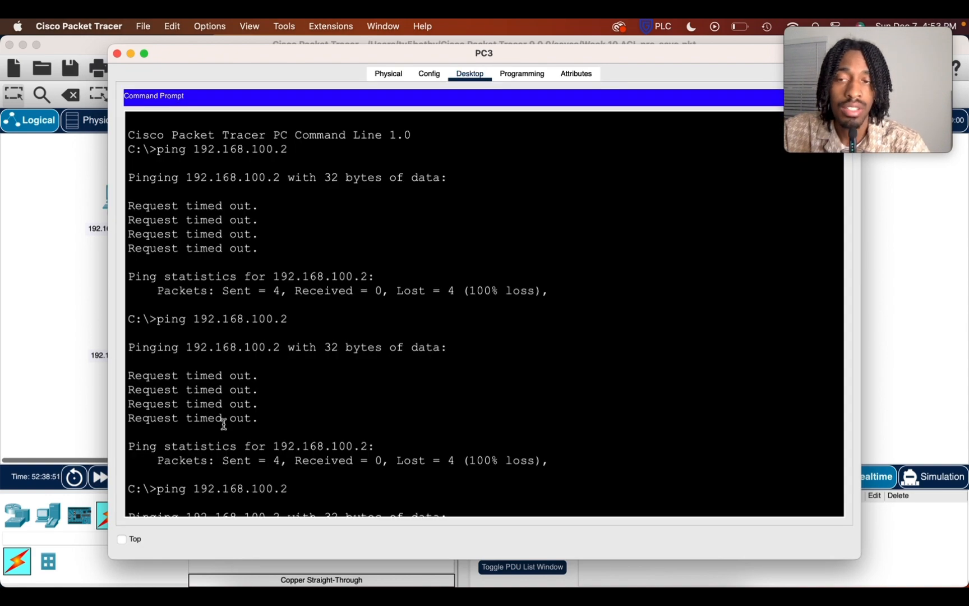
pyautogui.scroll(-4, 223, 424)
pyautogui.scroll(-4, 222, 424)
pyautogui.press('Up')
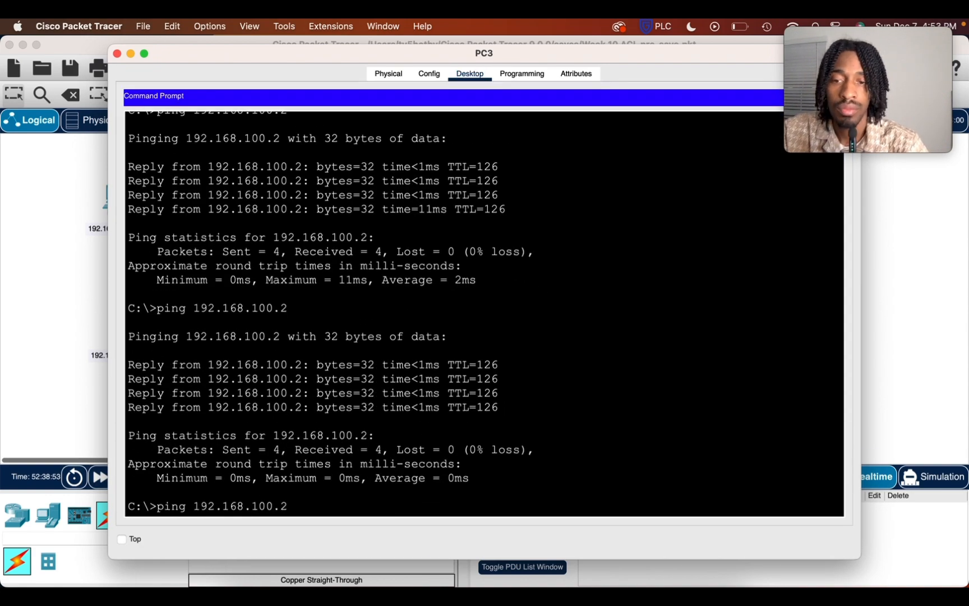
pyautogui.press('Return')
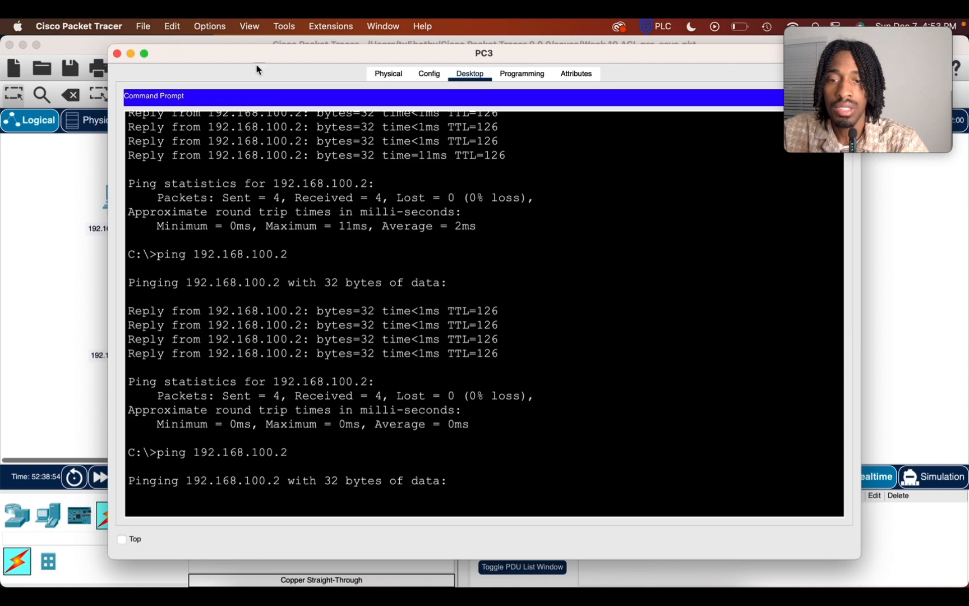
pyautogui.moveTo(257, 65); pyautogui.dragTo(397, 72)
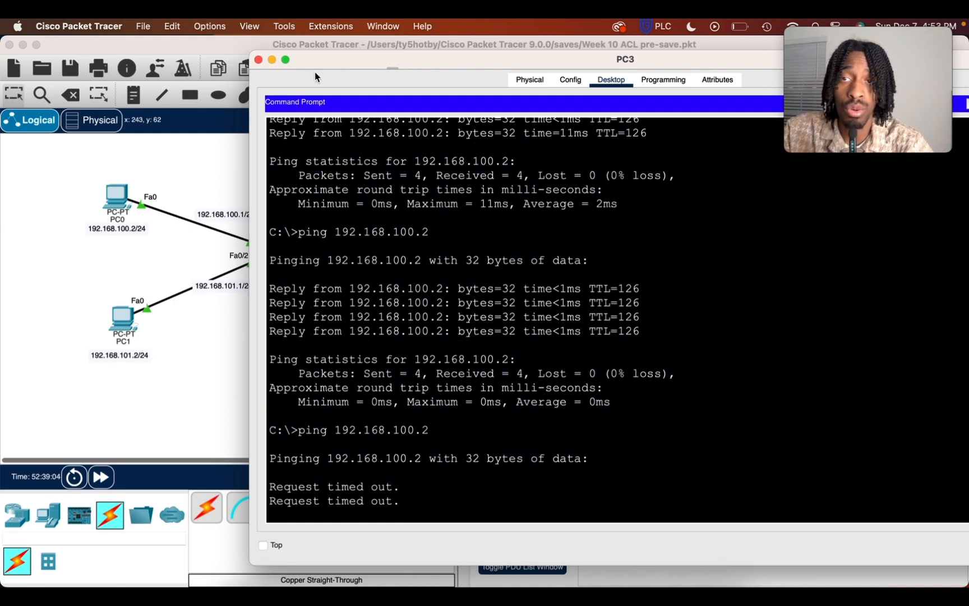
pyautogui.moveTo(314, 67); pyautogui.dragTo(456, 65)
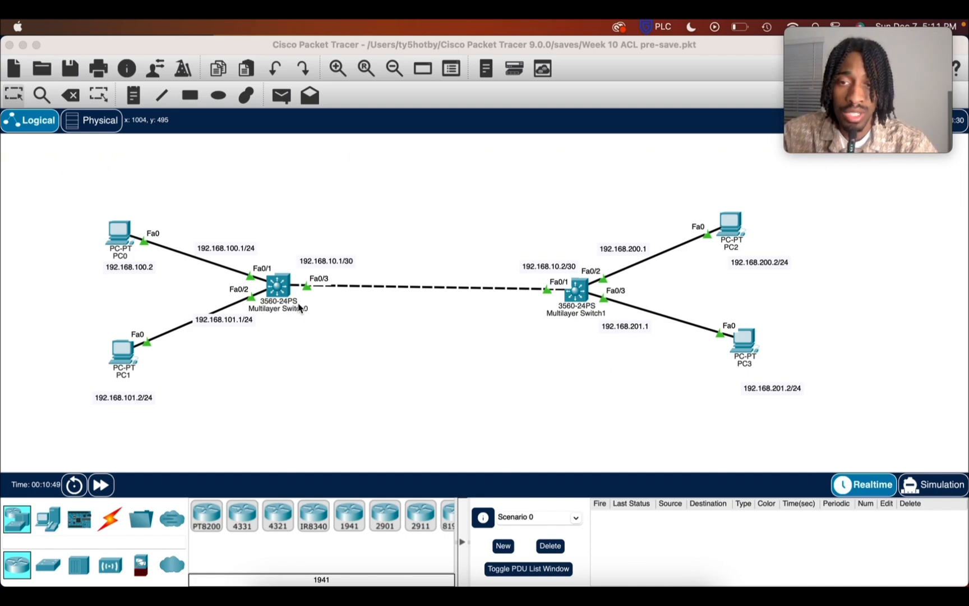
# Check the interface configuration on Multilayer Switch0, and ping 192.168.200.2 from PC0's command prompt.
pyautogui.click(280, 288)
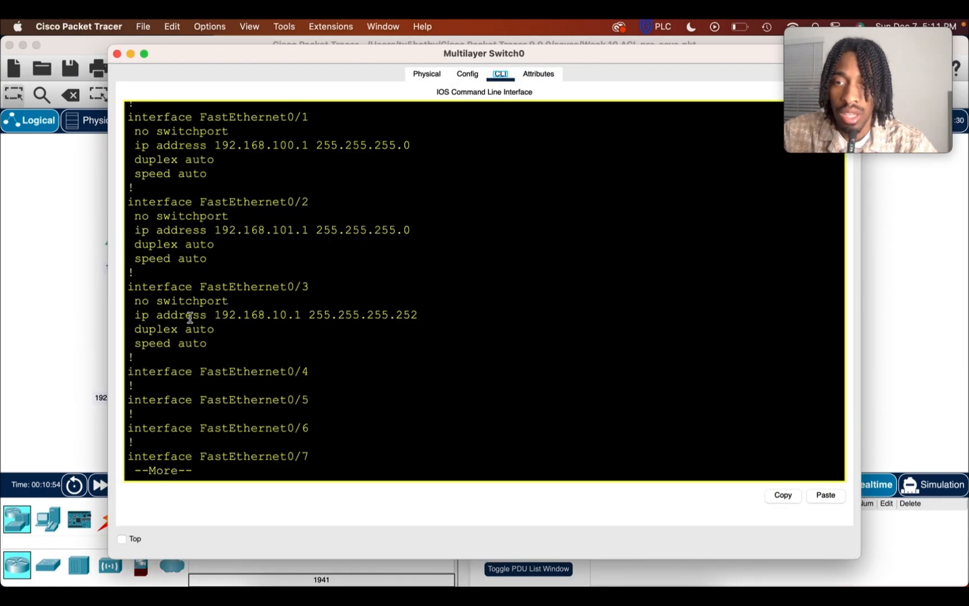
pyautogui.click(117, 53)
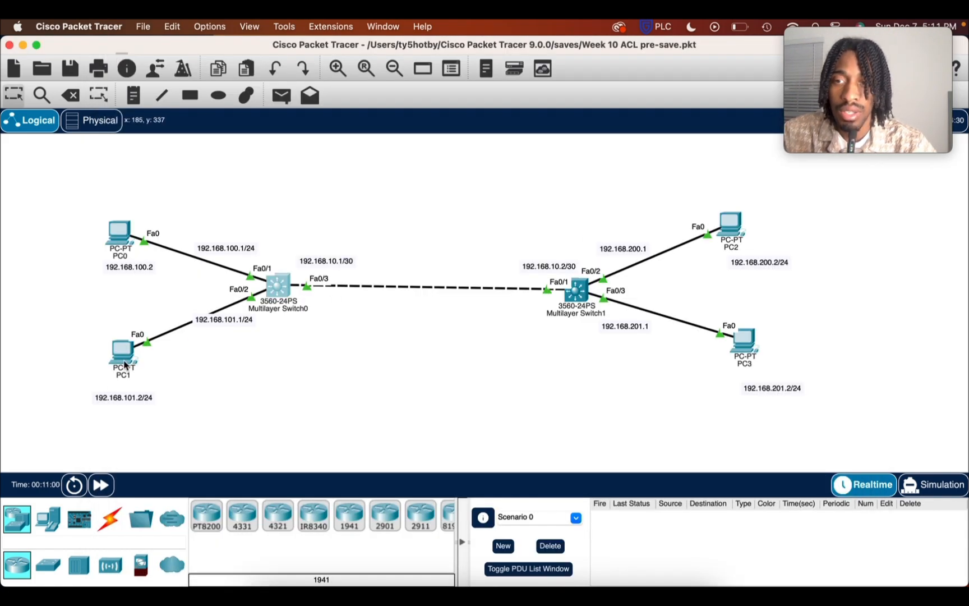
pyautogui.click(119, 240)
pyautogui.click(647, 151)
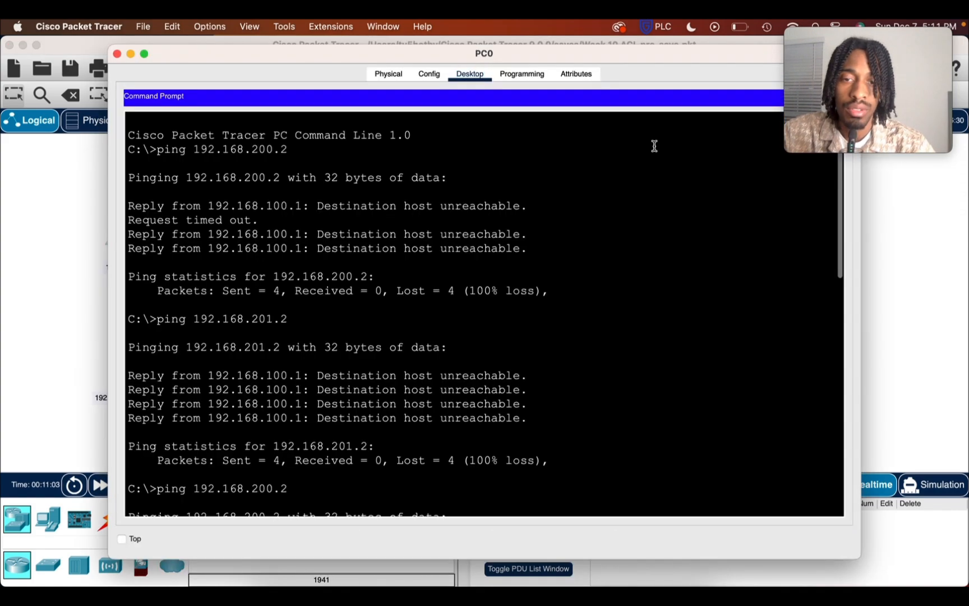
pyautogui.scroll(-10, 420, 285)
pyautogui.press('Return')
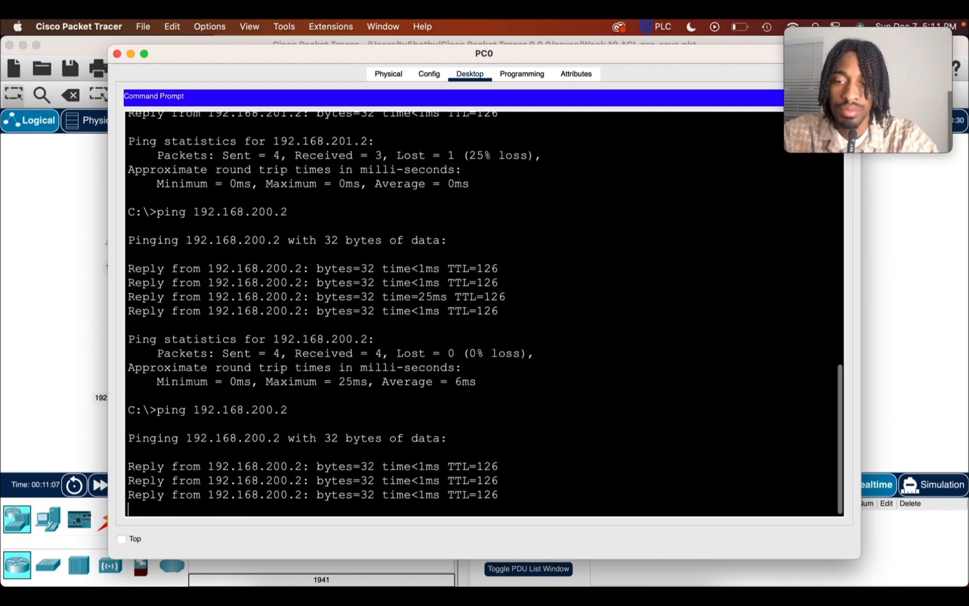
pyautogui.click(117, 54)
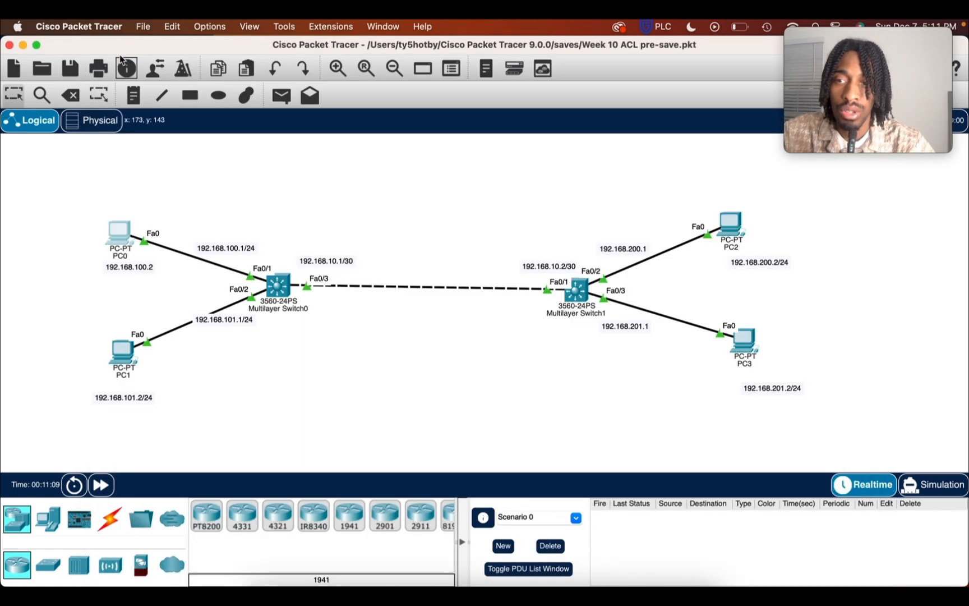
# Ping PC1 at 192.168.101.2 from PC3's command prompt, checking the address in the topology, and close PC3.
pyautogui.click(754, 340)
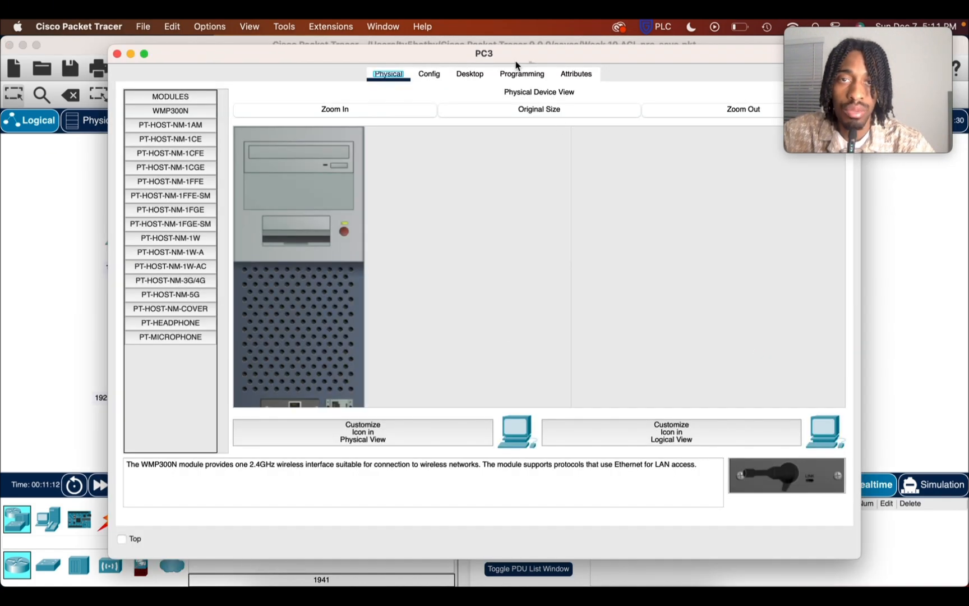
pyautogui.click(470, 74)
pyautogui.click(626, 134)
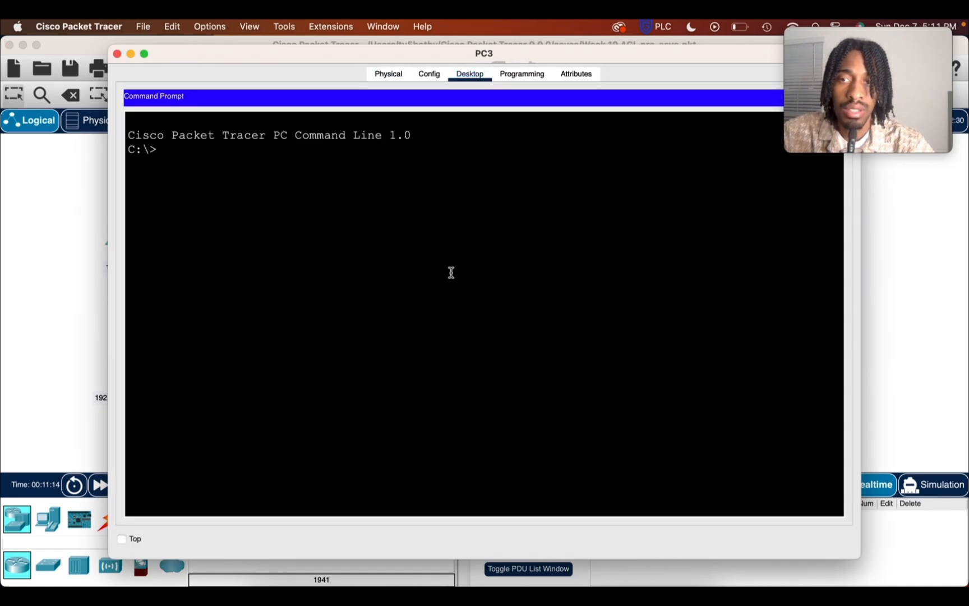
pyautogui.write('ping 1')
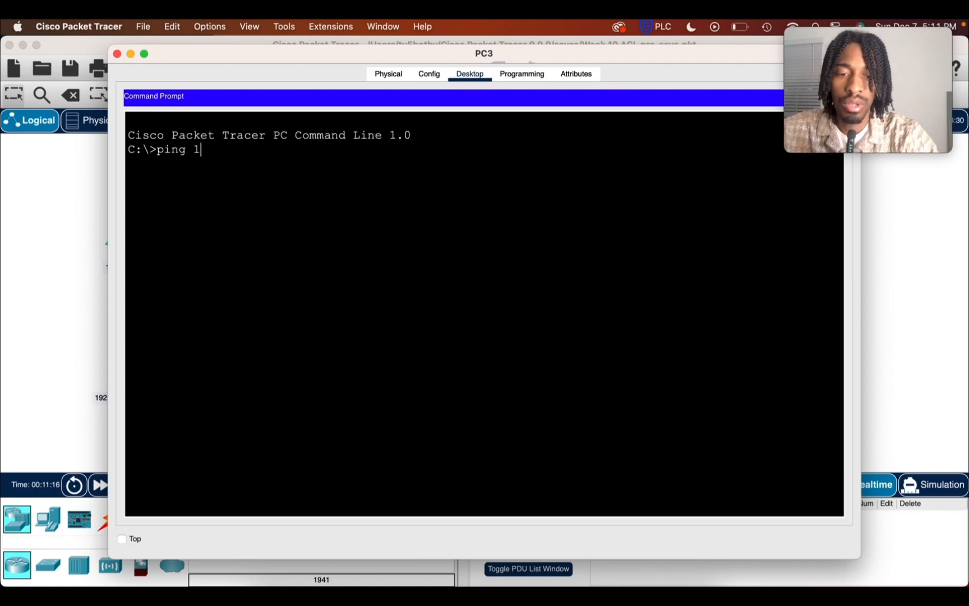
pyautogui.write('92.168')
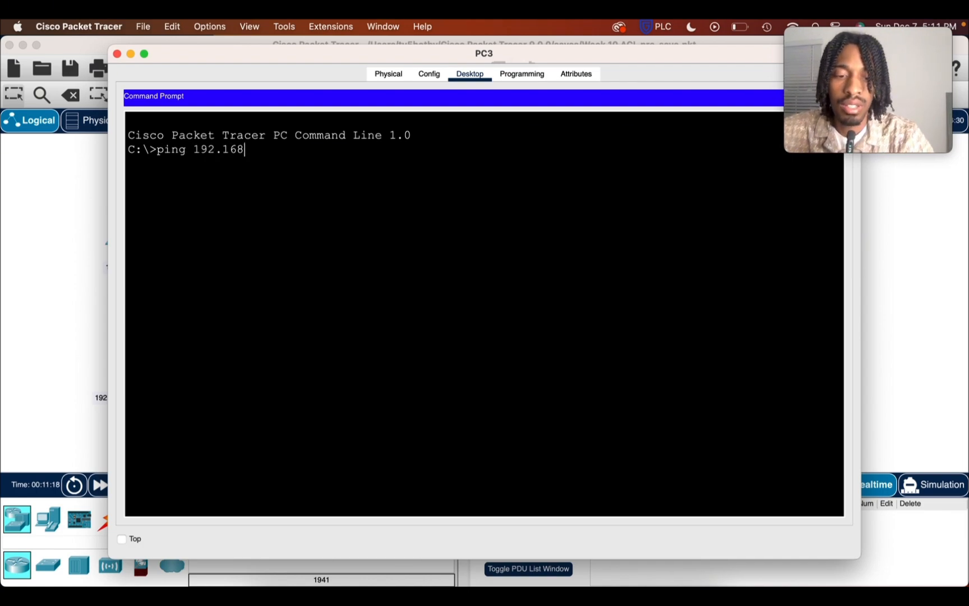
pyautogui.write('.201.2')
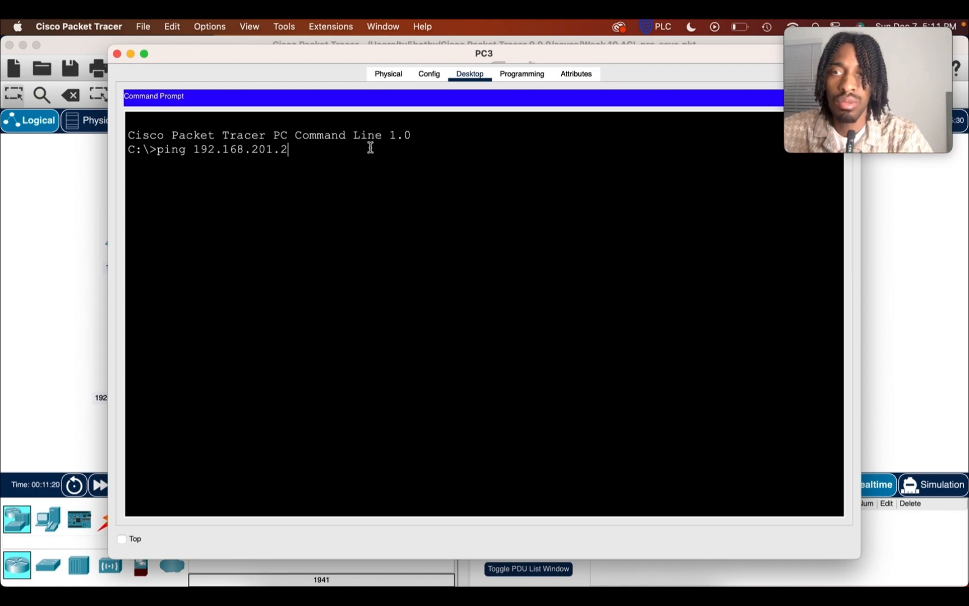
pyautogui.moveTo(299, 61); pyautogui.dragTo(440, 65)
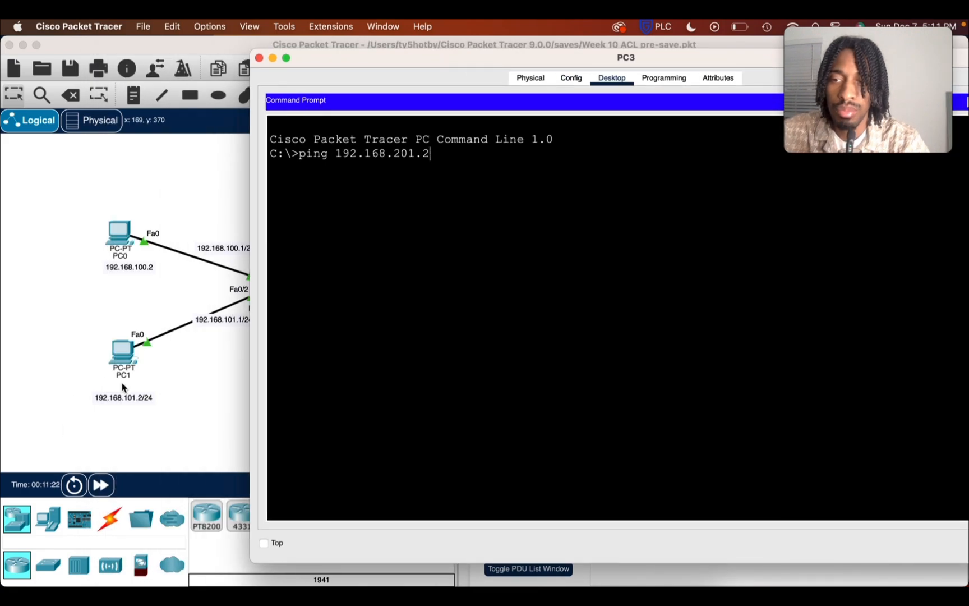
pyautogui.press('Left')
pyautogui.press('Left')
pyautogui.press('Left')
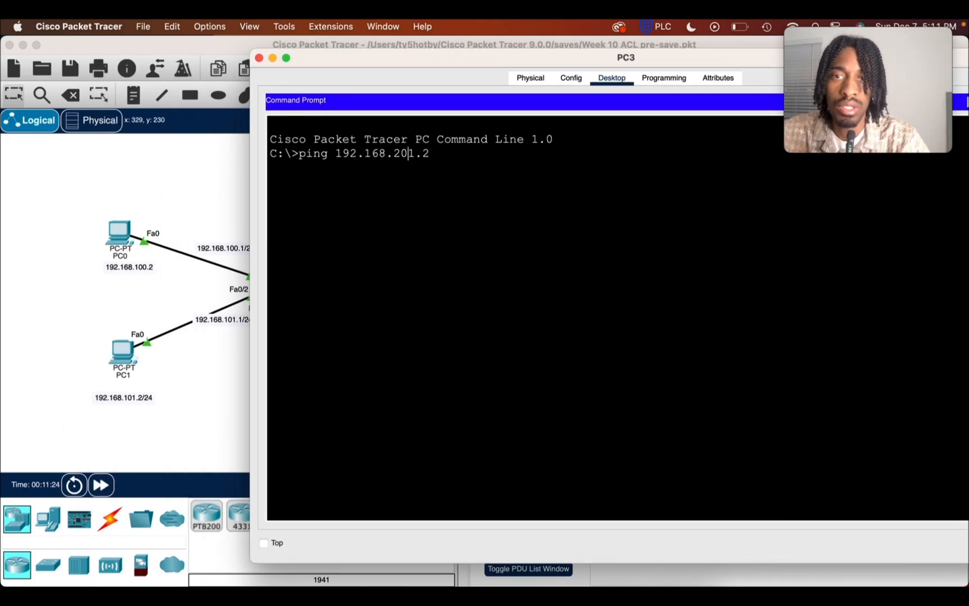
pyautogui.press('BackSpace')
pyautogui.write('1')
pyautogui.press('Return')
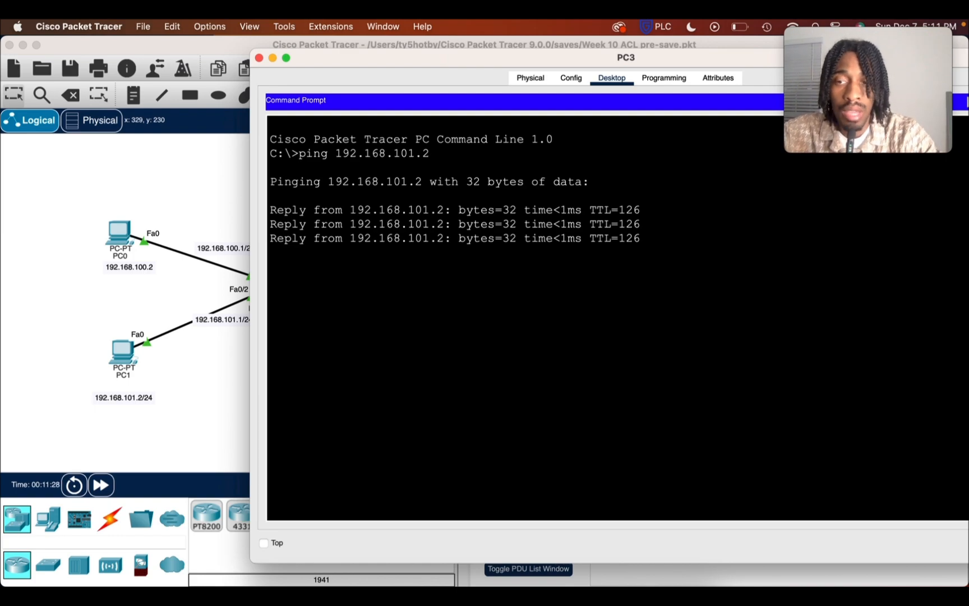
pyautogui.click(259, 58)
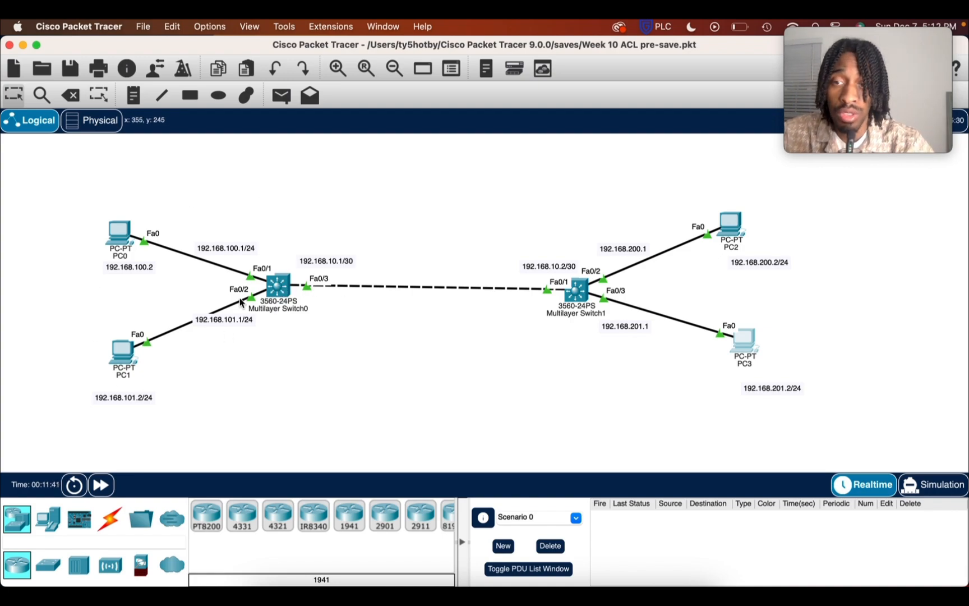
# Page through the rest of Multilayer Switch0's running configuration to examine its access-list entries.
pyautogui.click(282, 283)
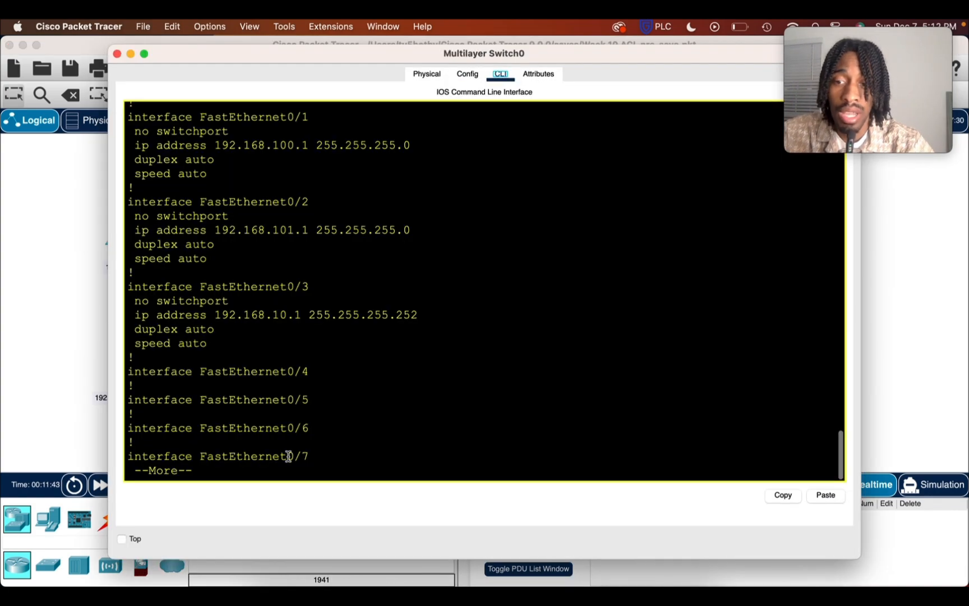
pyautogui.click(270, 473)
pyautogui.press('Return')
pyautogui.press('Return')
pyautogui.press('Return')
pyautogui.press('Return')
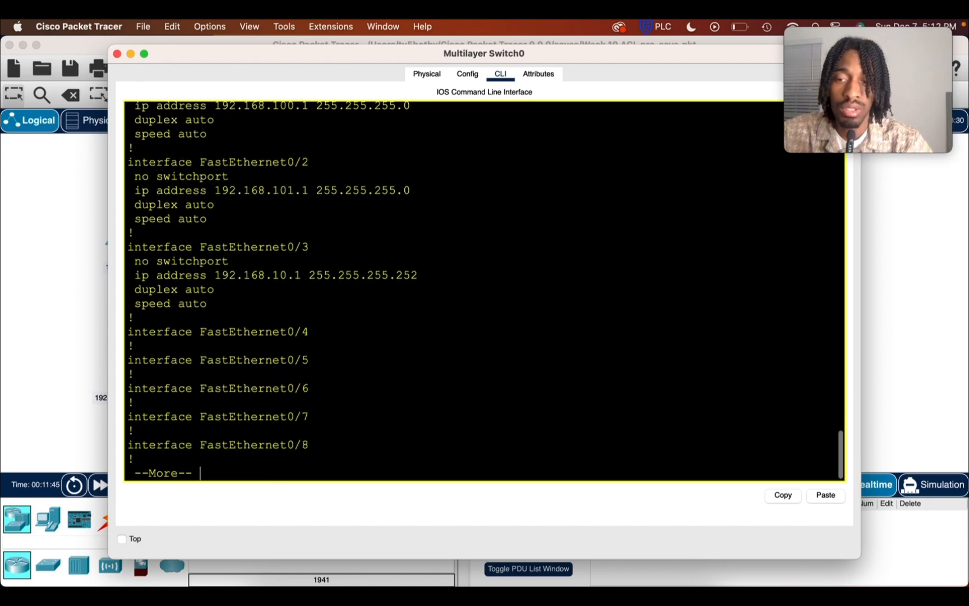
pyautogui.press('space')
pyautogui.press('space')
pyautogui.press('space')
pyautogui.press('Return')
pyautogui.press('Return')
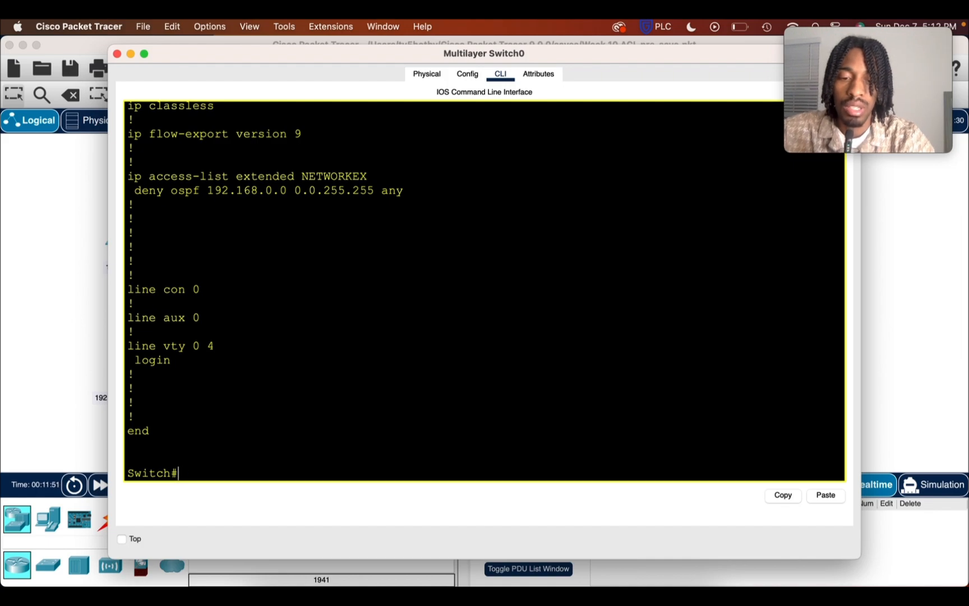
# Enter global configuration mode on Multilayer Switch0 with configure terminal.
pyautogui.write('config')
pyautogui.press('BackSpace')
pyautogui.press('BackSpace')
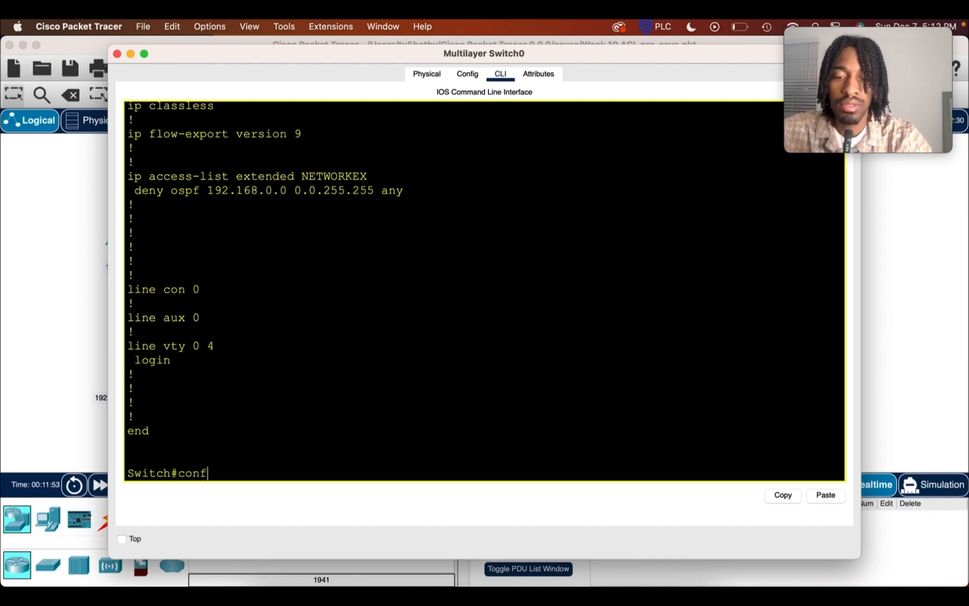
pyautogui.write('ifure terminal')
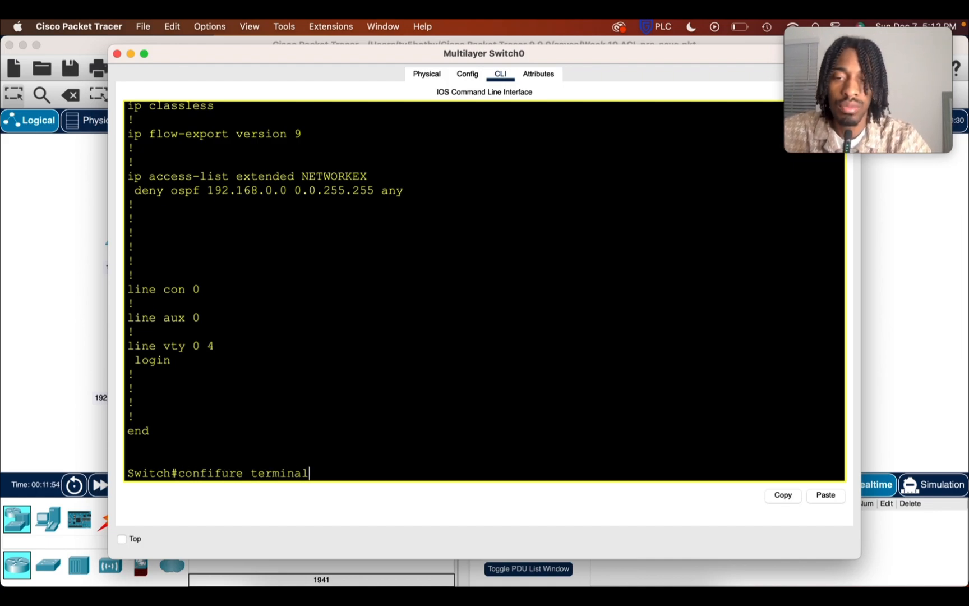
pyautogui.press('Return')
pyautogui.press('Up')
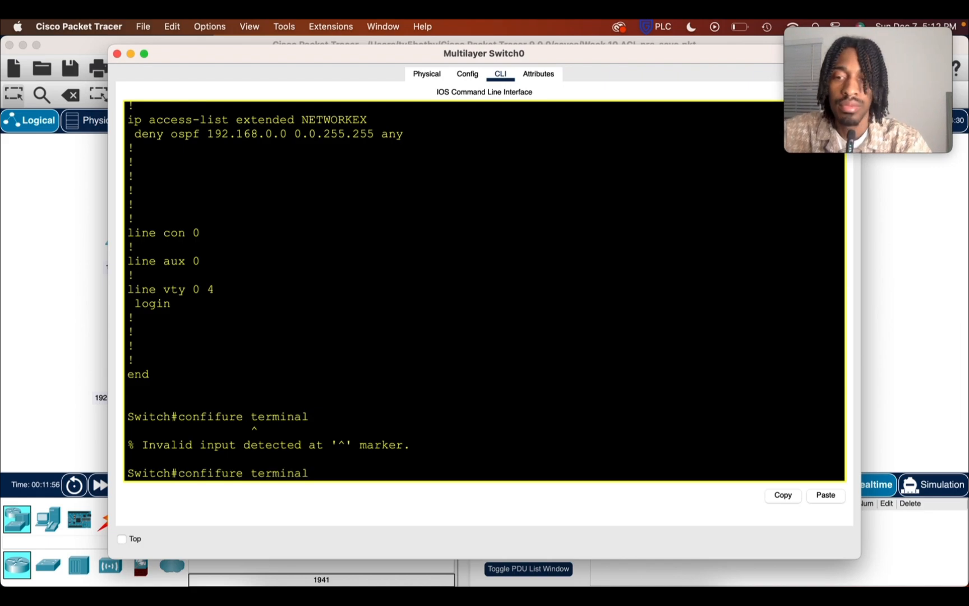
pyautogui.press('BackSpace')
pyautogui.press('BackSpace')
pyautogui.press('BackSpace')
pyautogui.press('BackSpace')
pyautogui.press('BackSpace')
pyautogui.press('BackSpace')
pyautogui.press('BackSpace')
pyautogui.press('BackSpace')
pyautogui.press('BackSpace')
pyautogui.press('BackSpace')
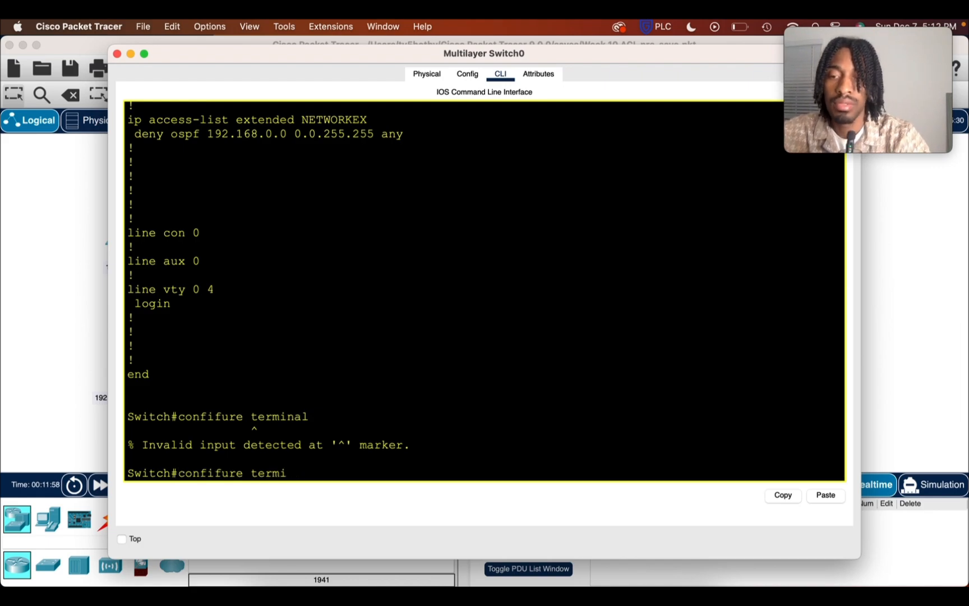
pyautogui.press('BackSpace')
pyautogui.press('BackSpace')
pyautogui.press('BackSpace')
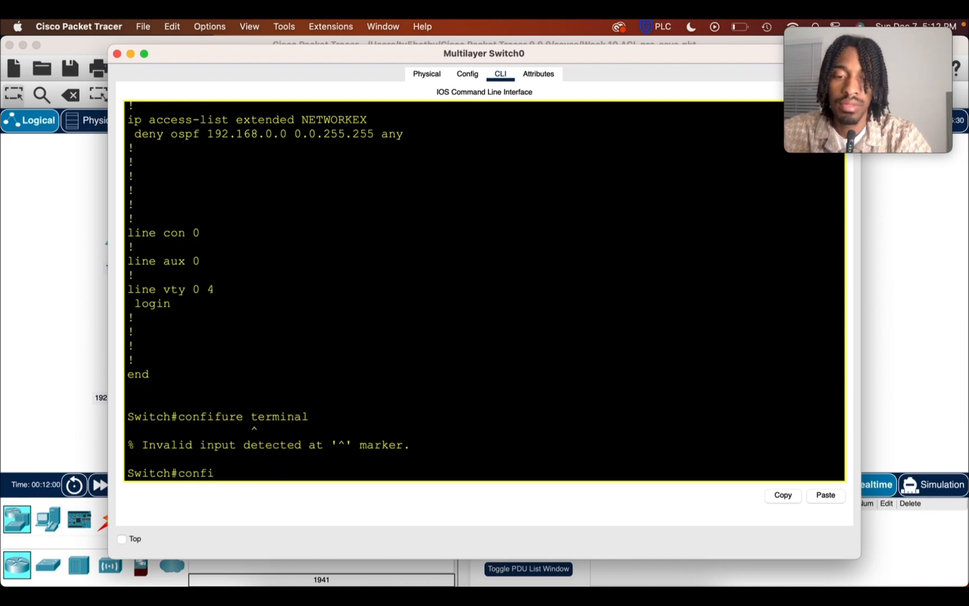
pyautogui.write('gure terminal')
pyautogui.press('Return')
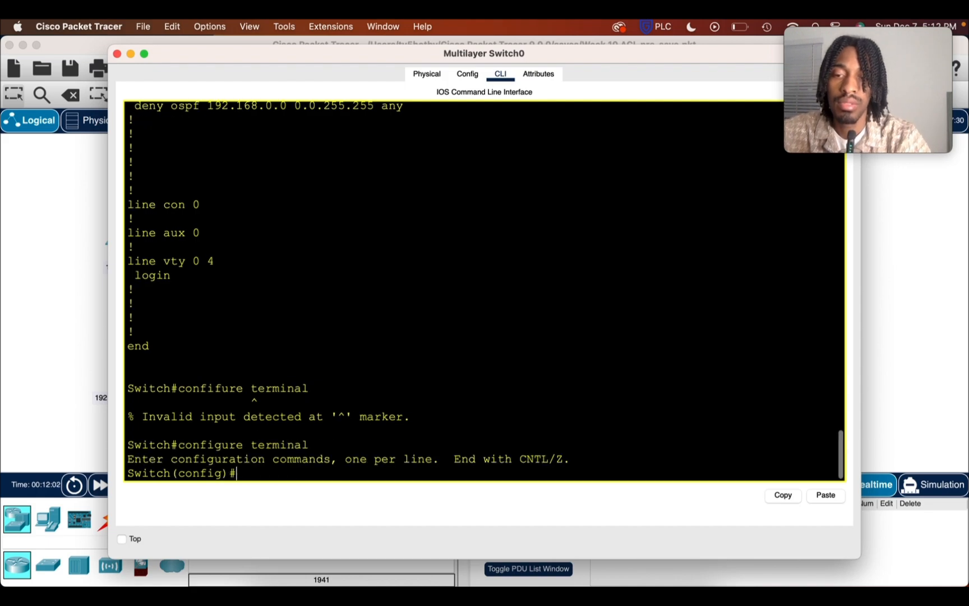
# Enter interface configuration for fastEthernet 0/2, the port leading to PC1.
pyautogui.write('interfa')
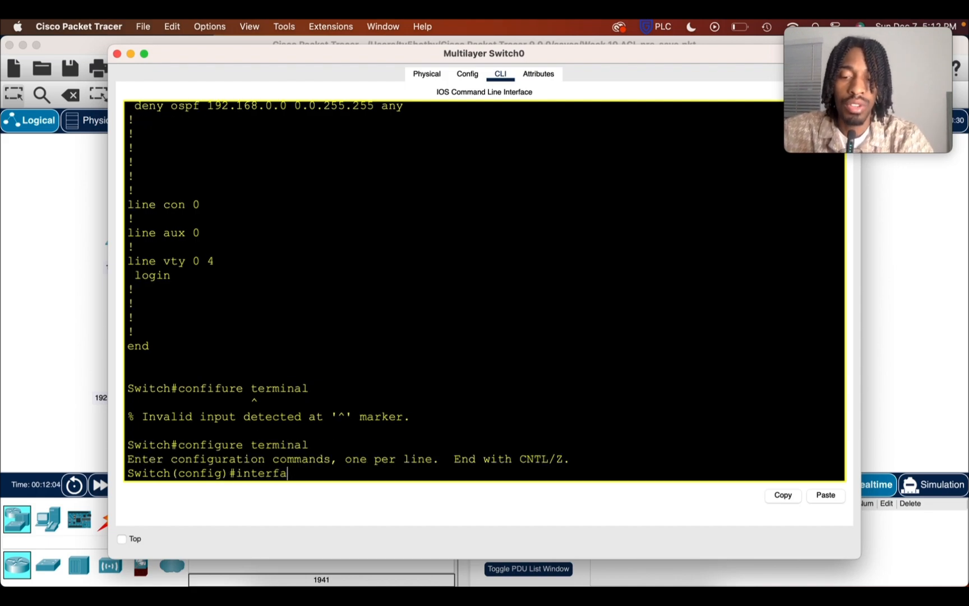
pyautogui.write('ce fast')
pyautogui.press('Tab')
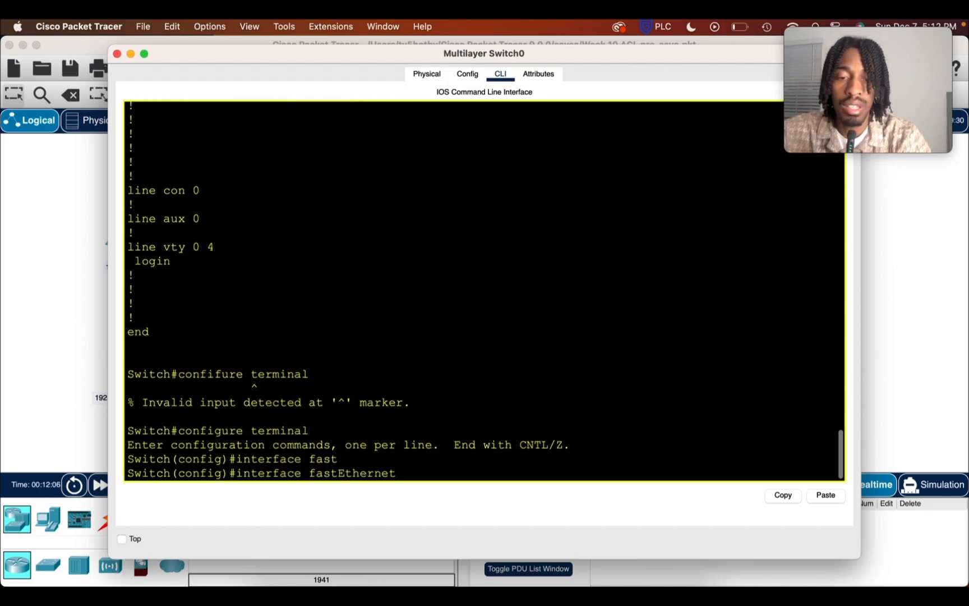
pyautogui.write('0/')
pyautogui.press('BackSpace')
pyautogui.write('/2')
pyautogui.press('Return')
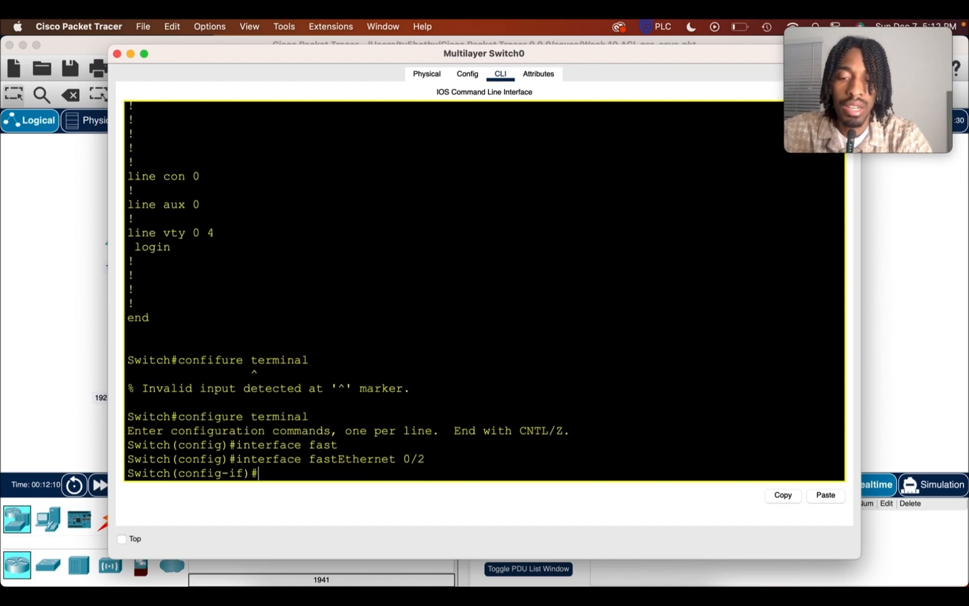
# Display the help list of available ip subcommands for the fastEthernet 0/2 interface.
pyautogui.write('ip')
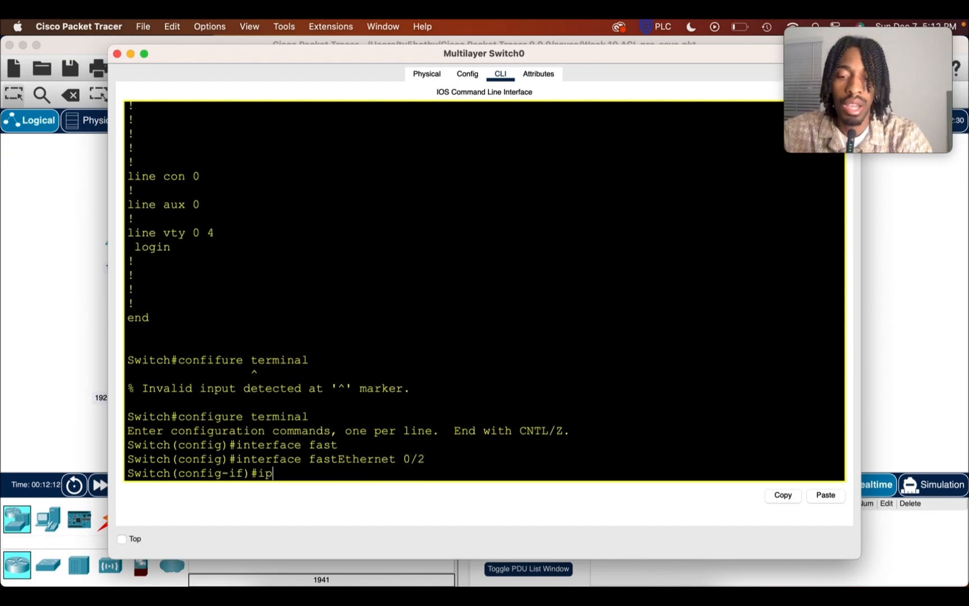
pyautogui.write(' accc')
pyautogui.press('Tab')
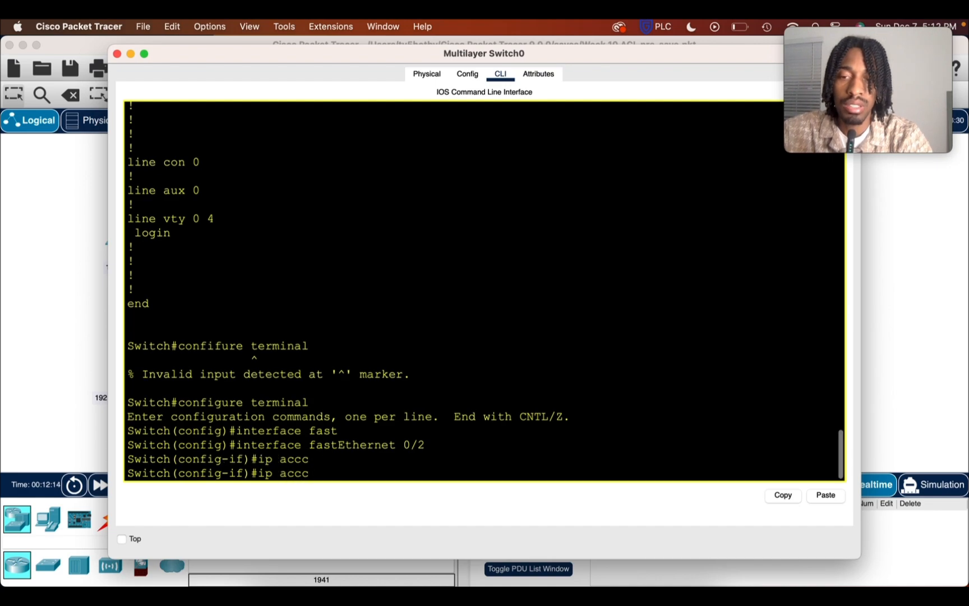
pyautogui.press('BackSpace')
pyautogui.press('BackSpace')
pyautogui.press('BackSpace')
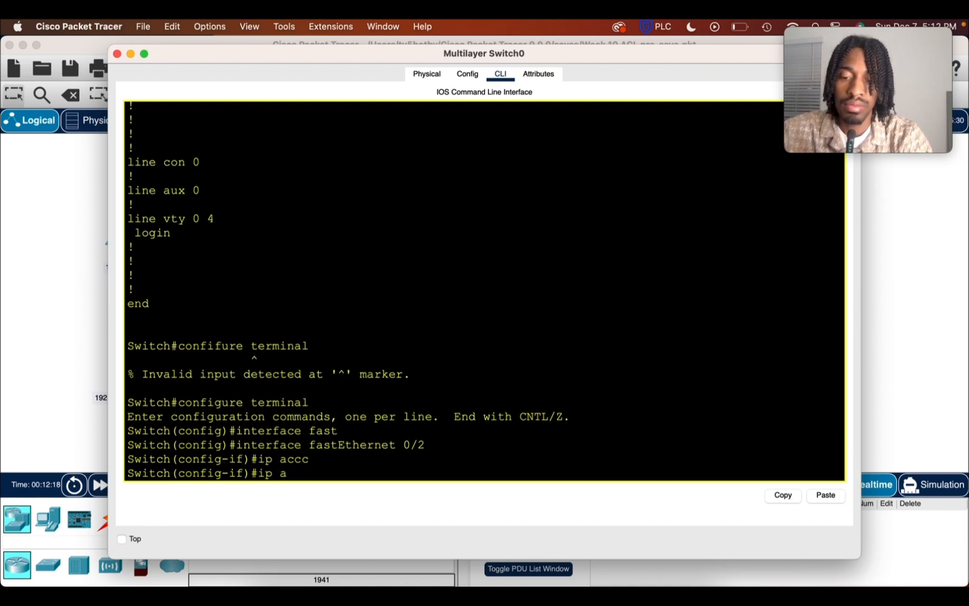
pyautogui.write('cc')
pyautogui.press('BackSpace')
pyautogui.press('BackSpace')
pyautogui.press('BackSpace')
pyautogui.write('?')
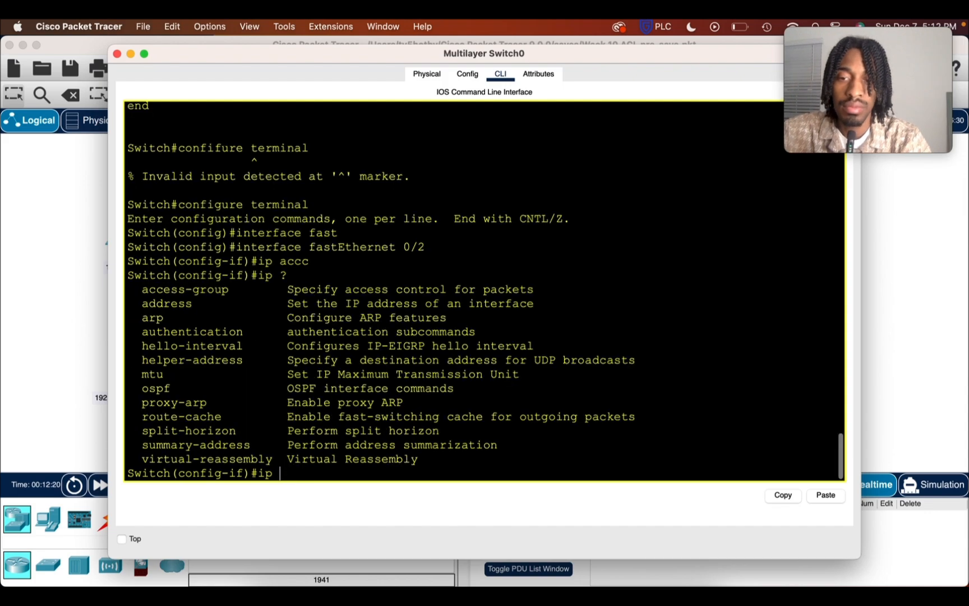
# Apply the access list NETWORKEX to fastEthernet 0/2 for inbound packets with ip access-group, and close Multilayer Switch0.
pyautogui.write('ip ac')
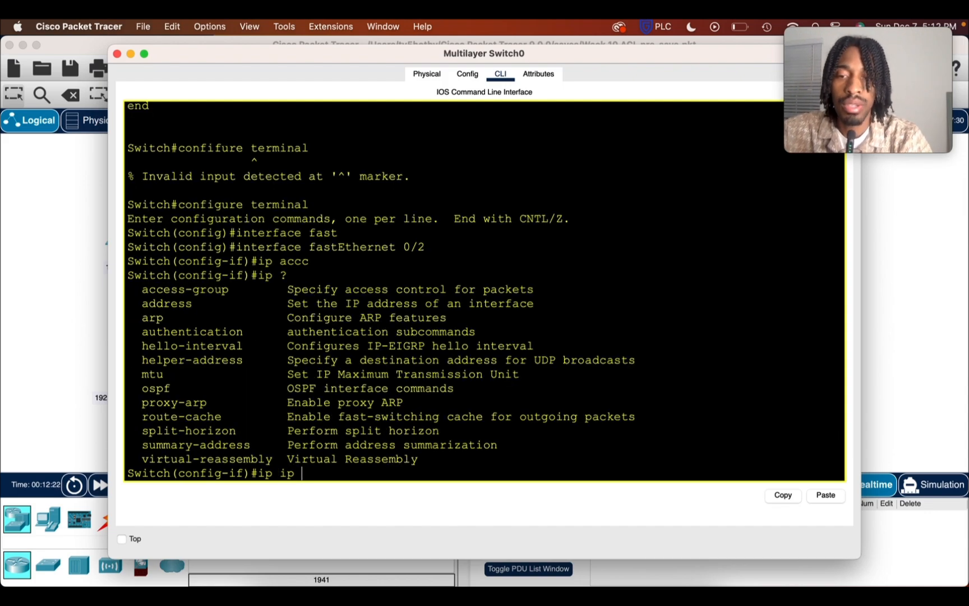
pyautogui.press('BackSpace')
pyautogui.press('BackSpace')
pyautogui.press('BackSpace')
pyautogui.press('BackSpace')
pyautogui.press('BackSpace')
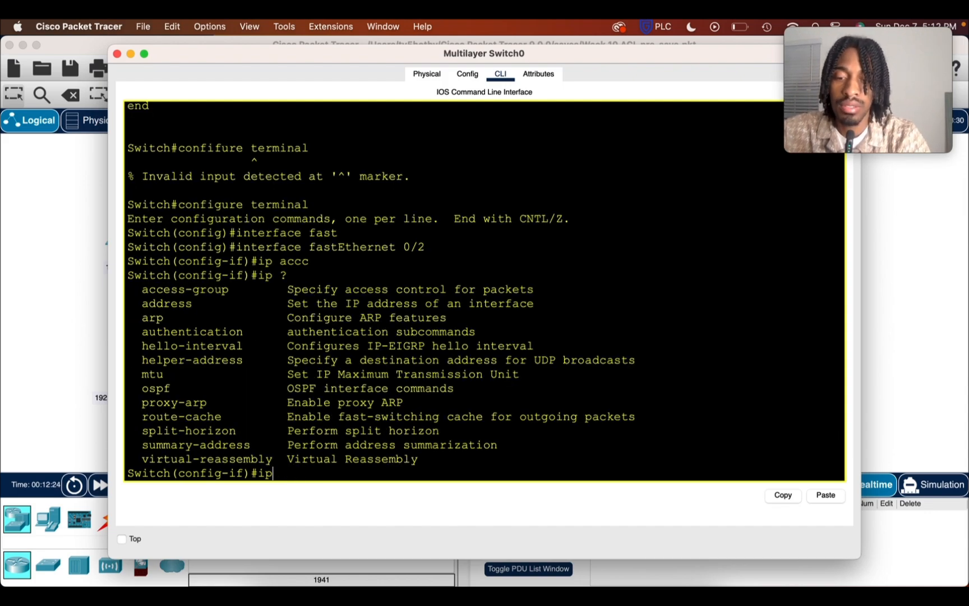
pyautogui.write('access')
pyautogui.press('Tab')
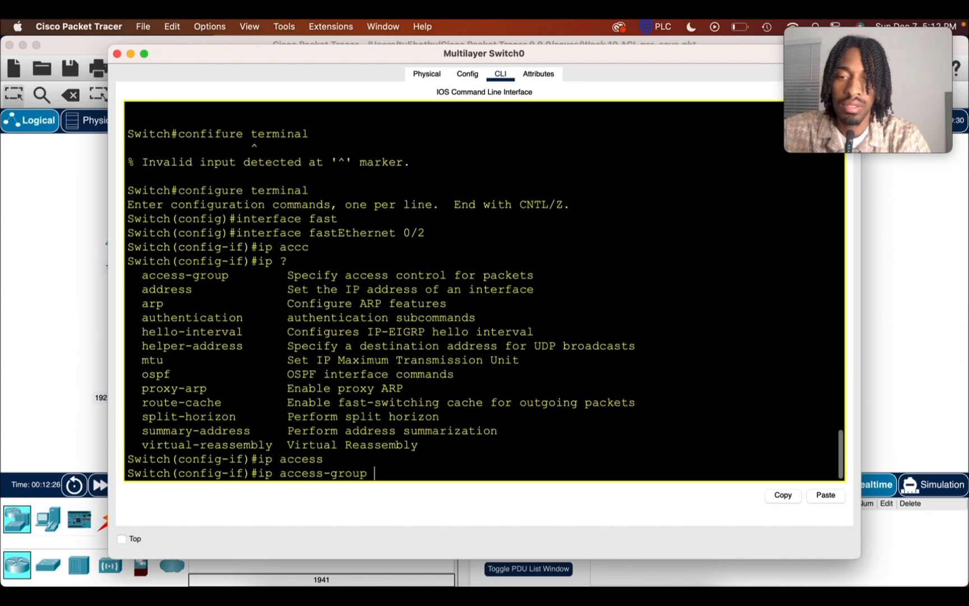
pyautogui.write('NE')
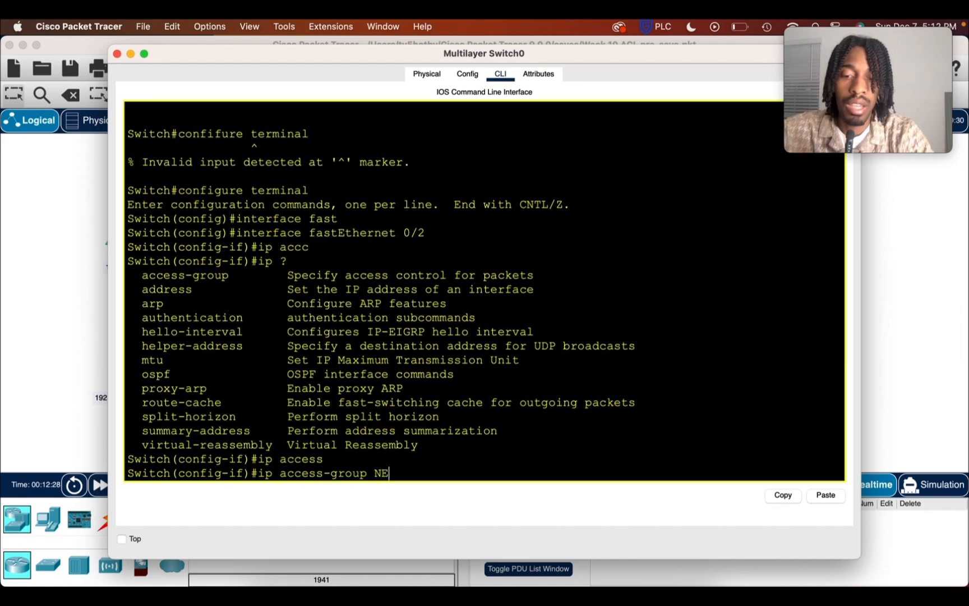
pyautogui.write('TWORK')
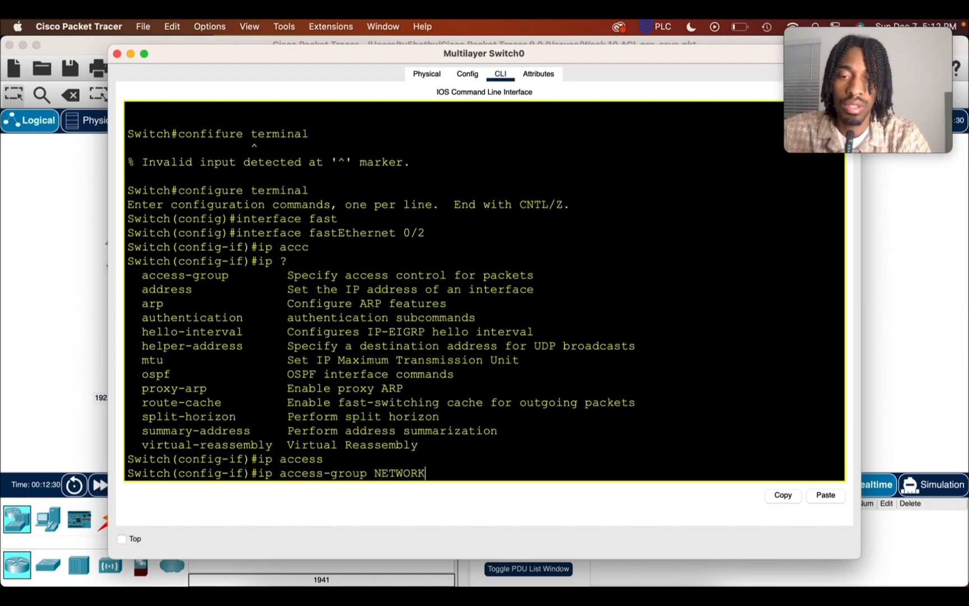
pyautogui.write(' EX')
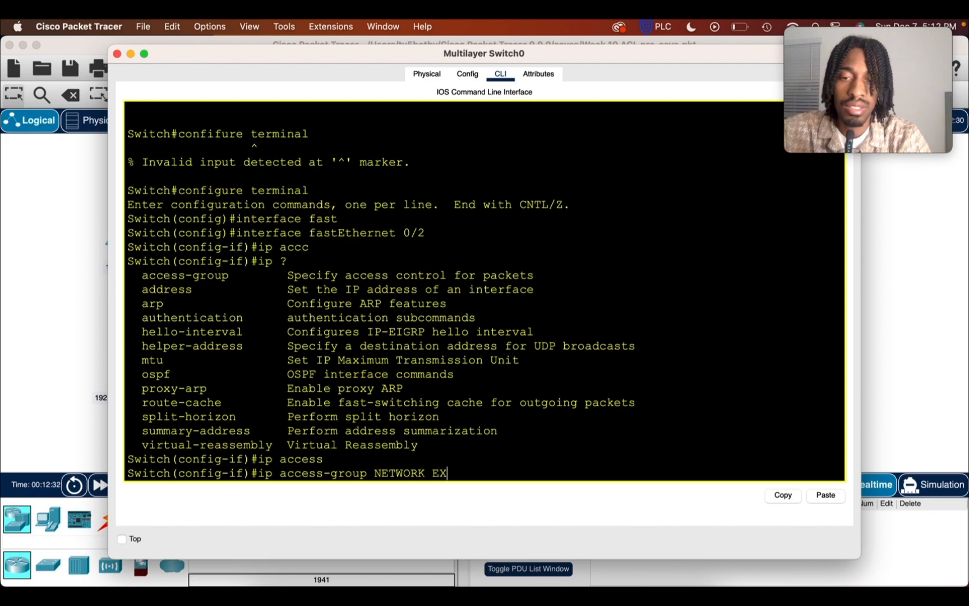
pyautogui.press('BackSpace')
pyautogui.press('BackSpace')
pyautogui.press('BackSpace')
pyautogui.write('EX')
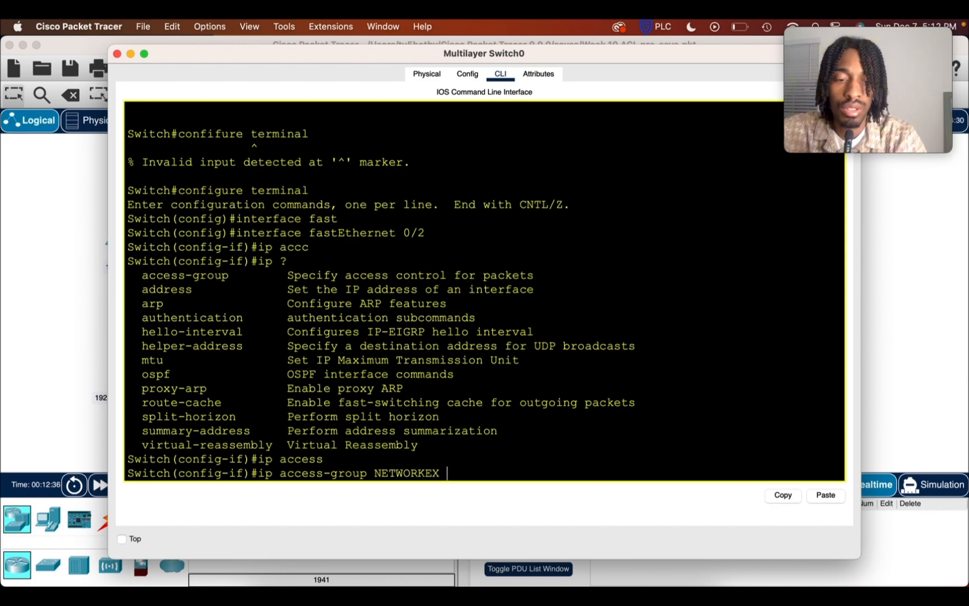
pyautogui.write(' ?')
pyautogui.write('in')
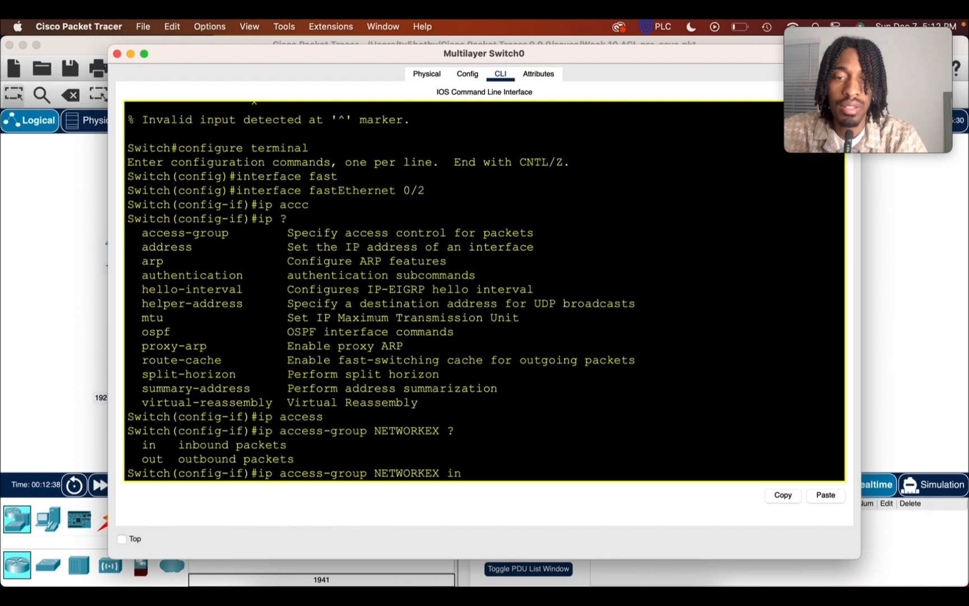
pyautogui.press('Return')
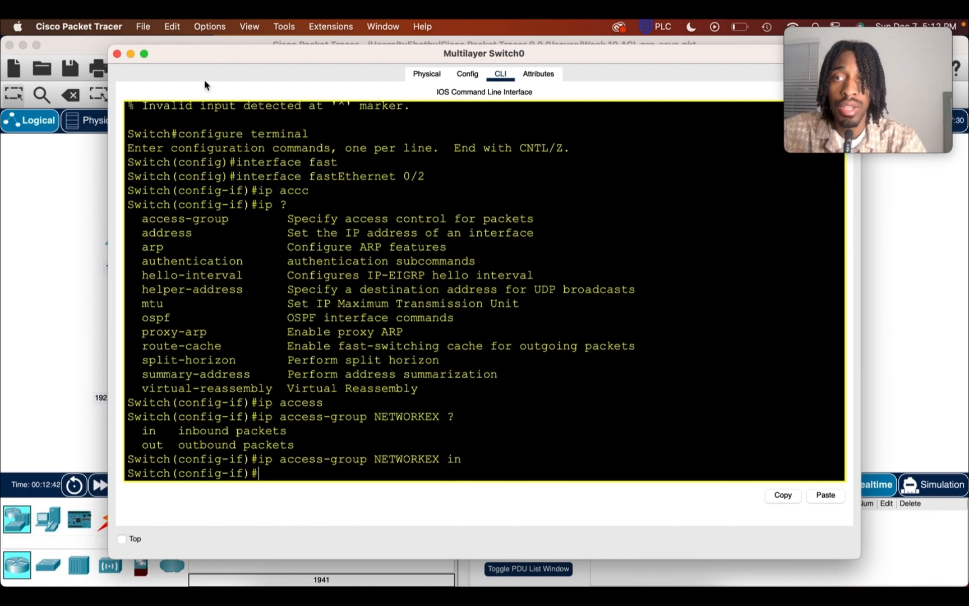
pyautogui.moveTo(215, 56); pyautogui.dragTo(439, 83)
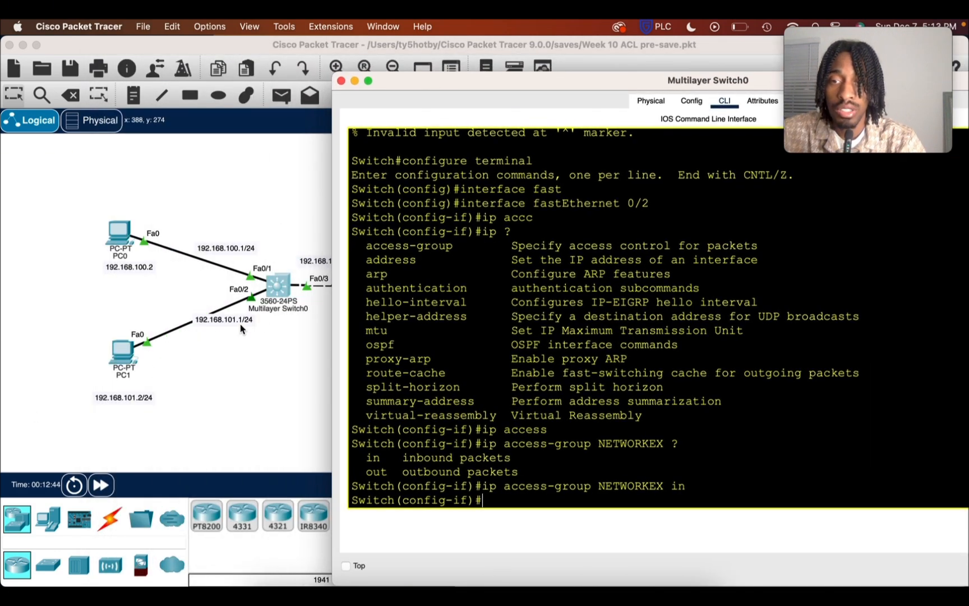
pyautogui.click(340, 80)
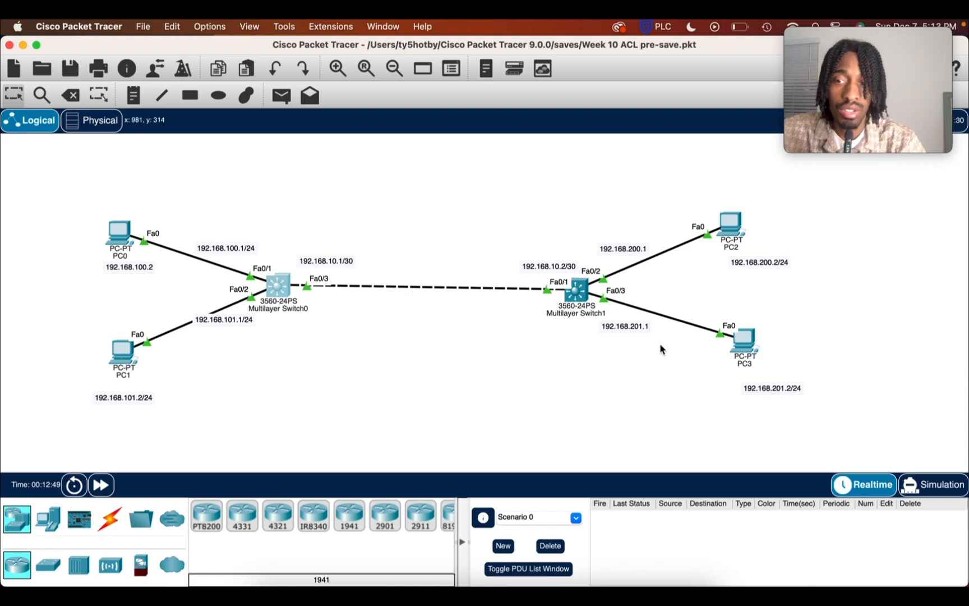
# Open PC2's command prompt and ping PC1 at 192.168.101.2.
pyautogui.click(729, 222)
pyautogui.click(478, 75)
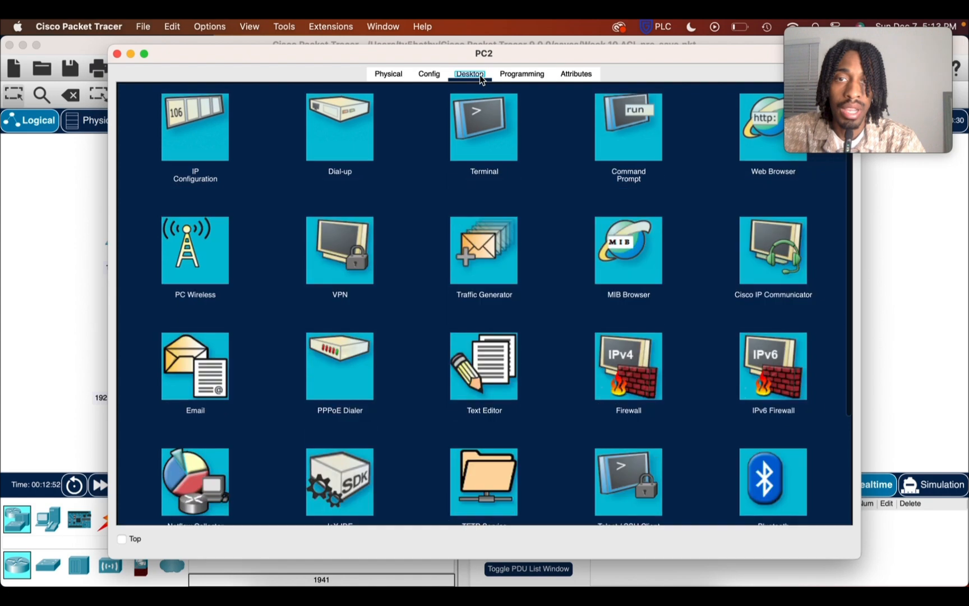
pyautogui.click(619, 145)
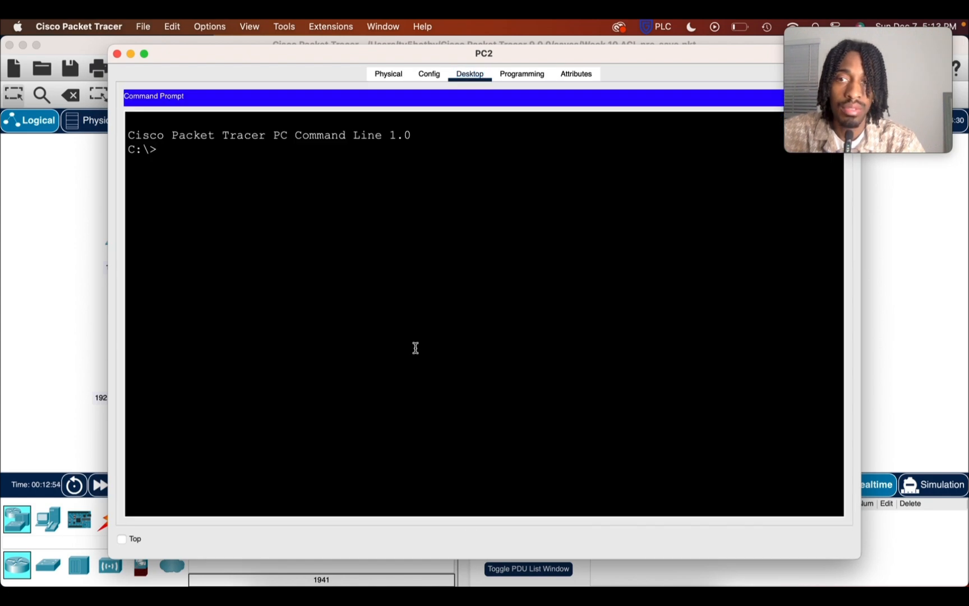
pyautogui.write('ping 10')
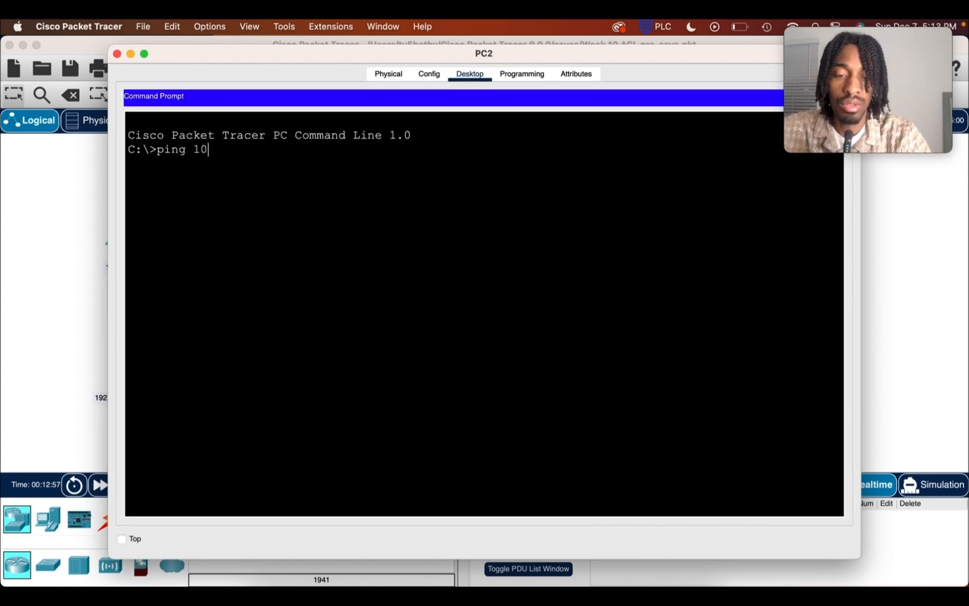
pyautogui.press('BackSpace')
pyautogui.write('9')
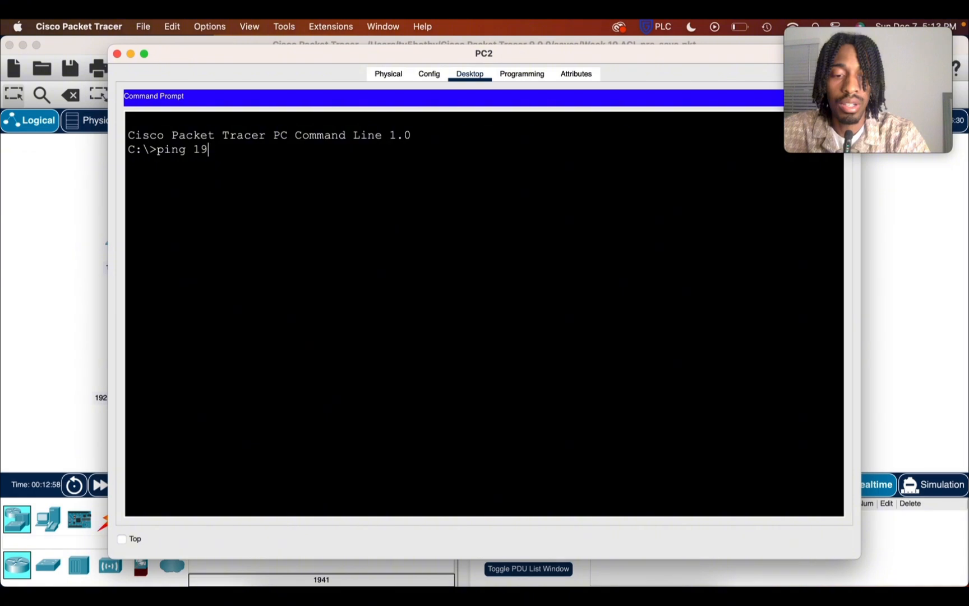
pyautogui.write('2.168')
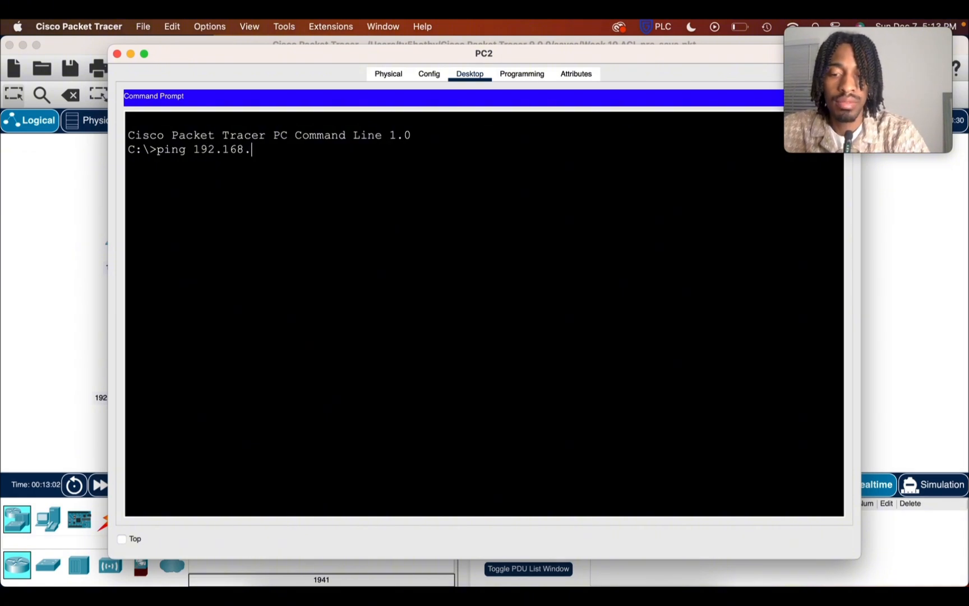
pyautogui.write('.101.2')
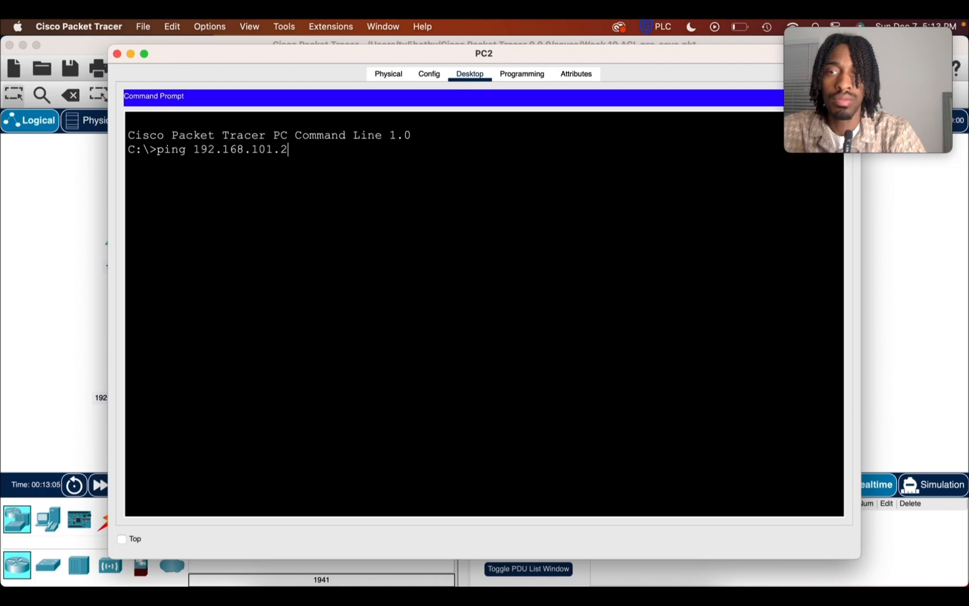
pyautogui.press('Return')
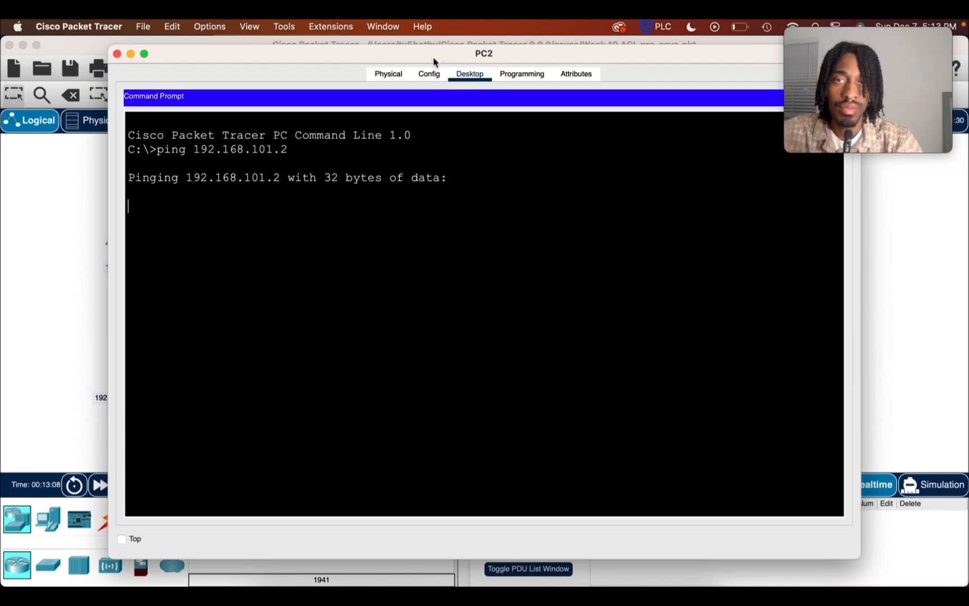
# Ping PC0 at 192.168.100.2 from PC2's command prompt, checking the address in the topology.
pyautogui.moveTo(435, 60); pyautogui.dragTo(719, 60)
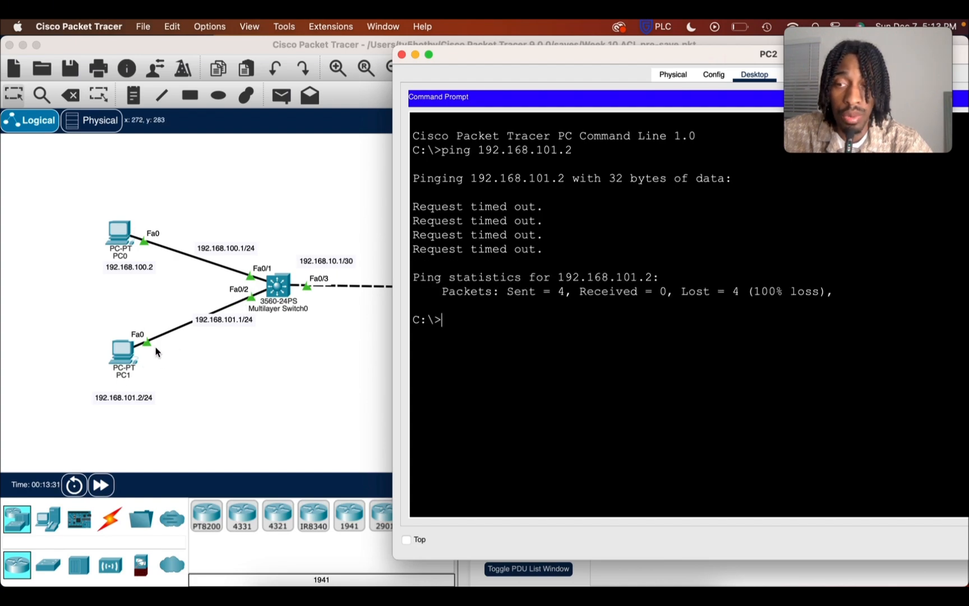
pyautogui.press('Up')
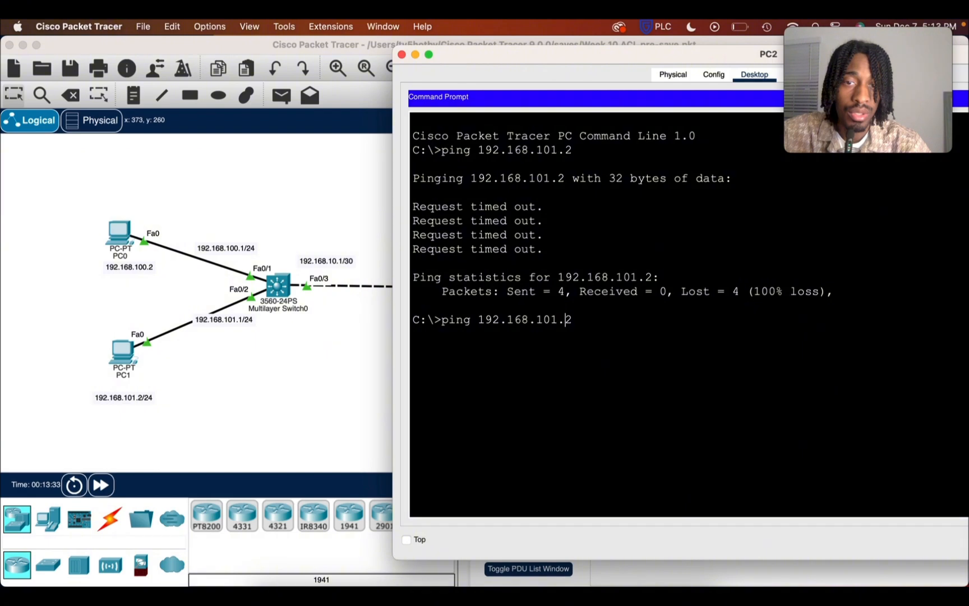
pyautogui.press('Left')
pyautogui.press('BackSpace')
pyautogui.write('0')
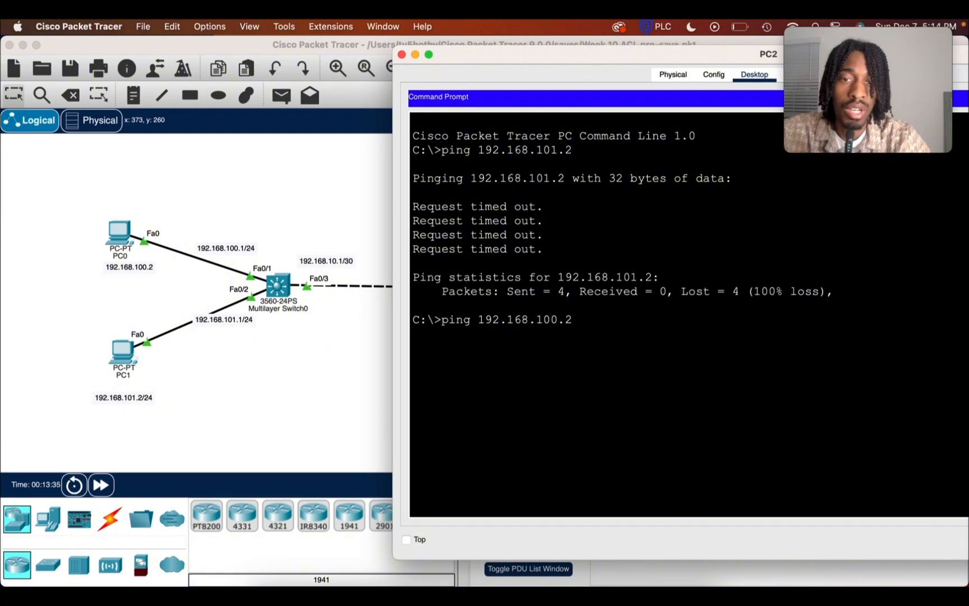
pyautogui.press('Return')
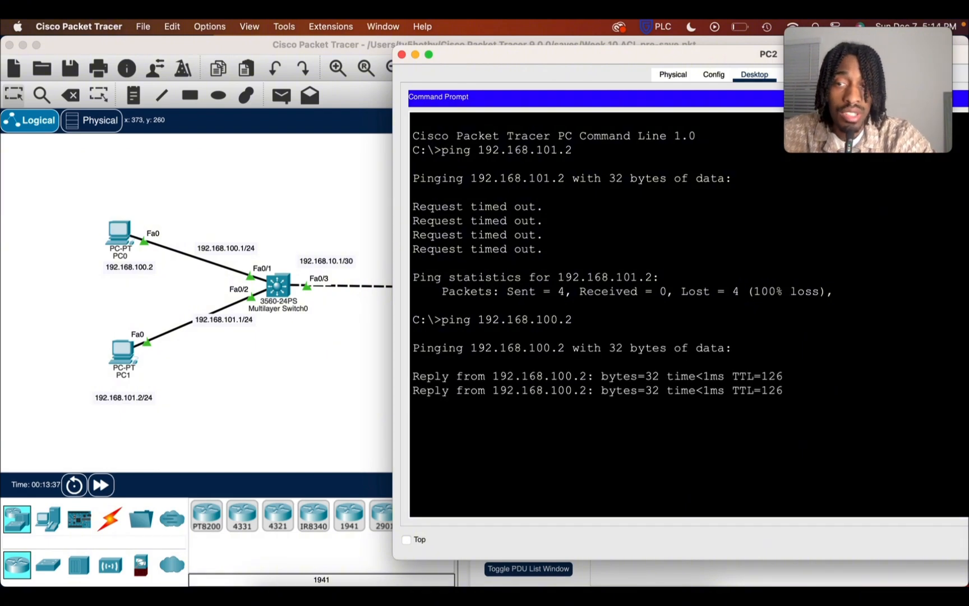